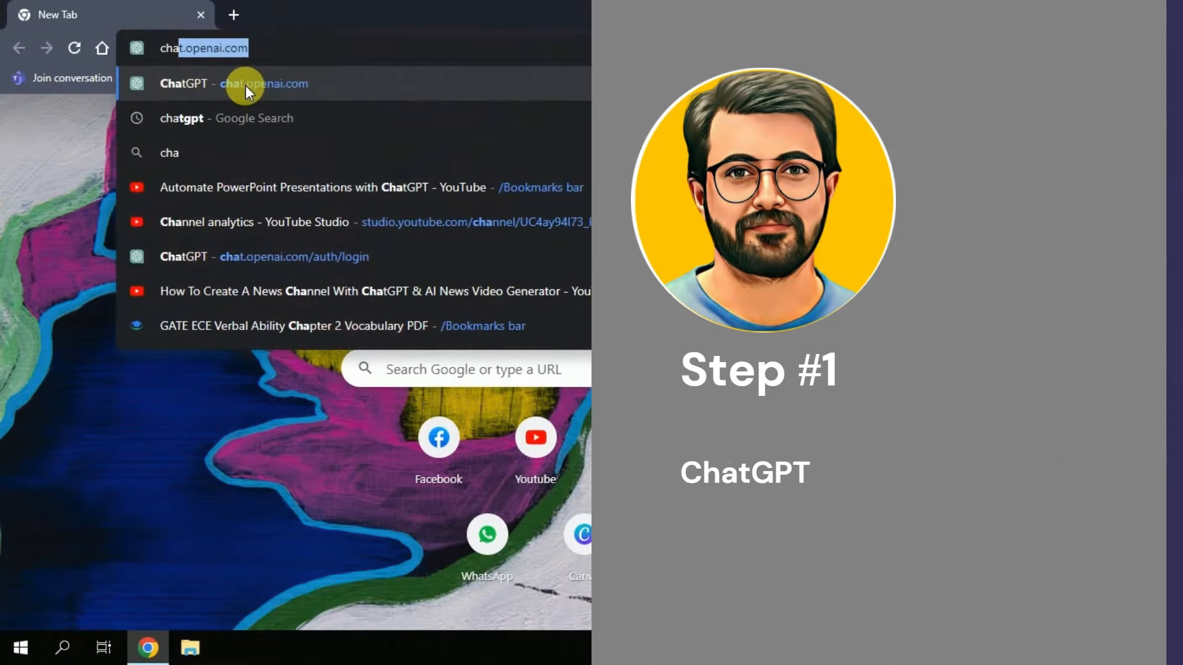
# - Open ChatGPT at chat.openai.com, view the GPT-4 upgrade plan comparison, and close it
pyautogui.click(245, 85)
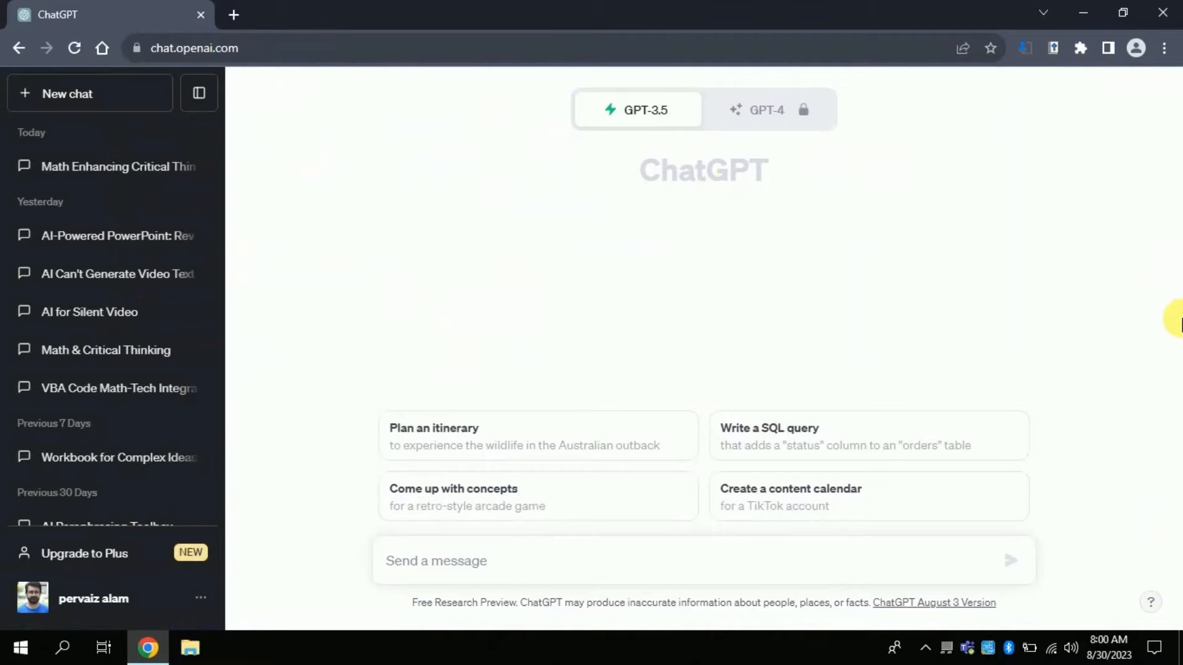
pyautogui.moveTo(762, 121)
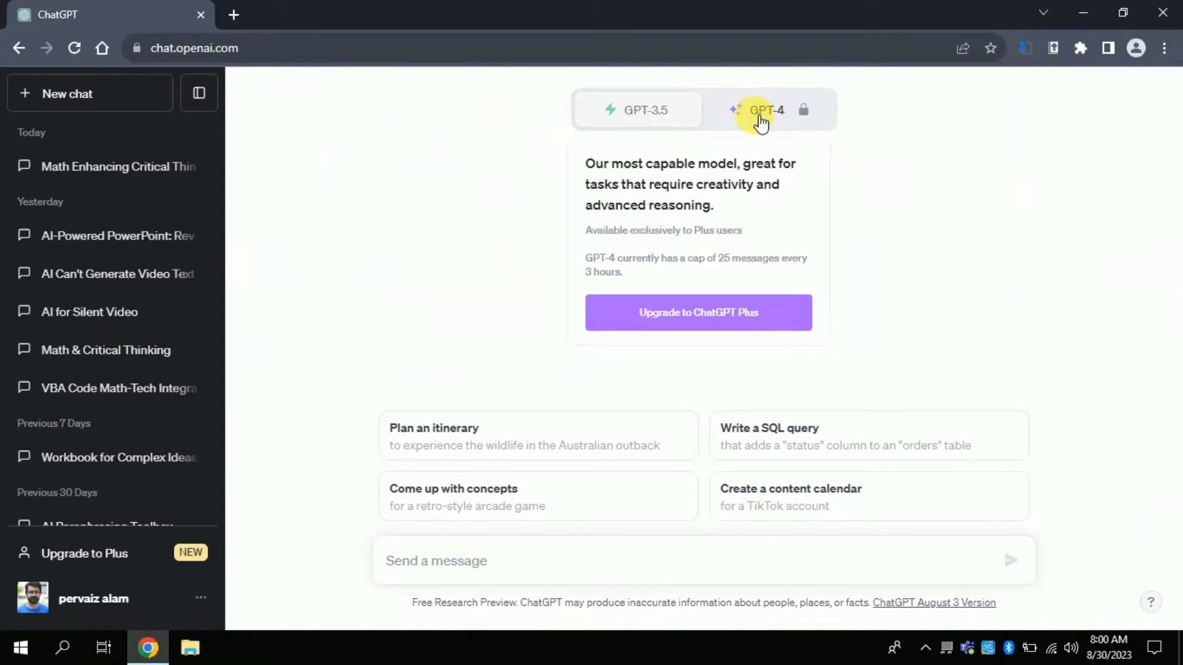
pyautogui.click(759, 119)
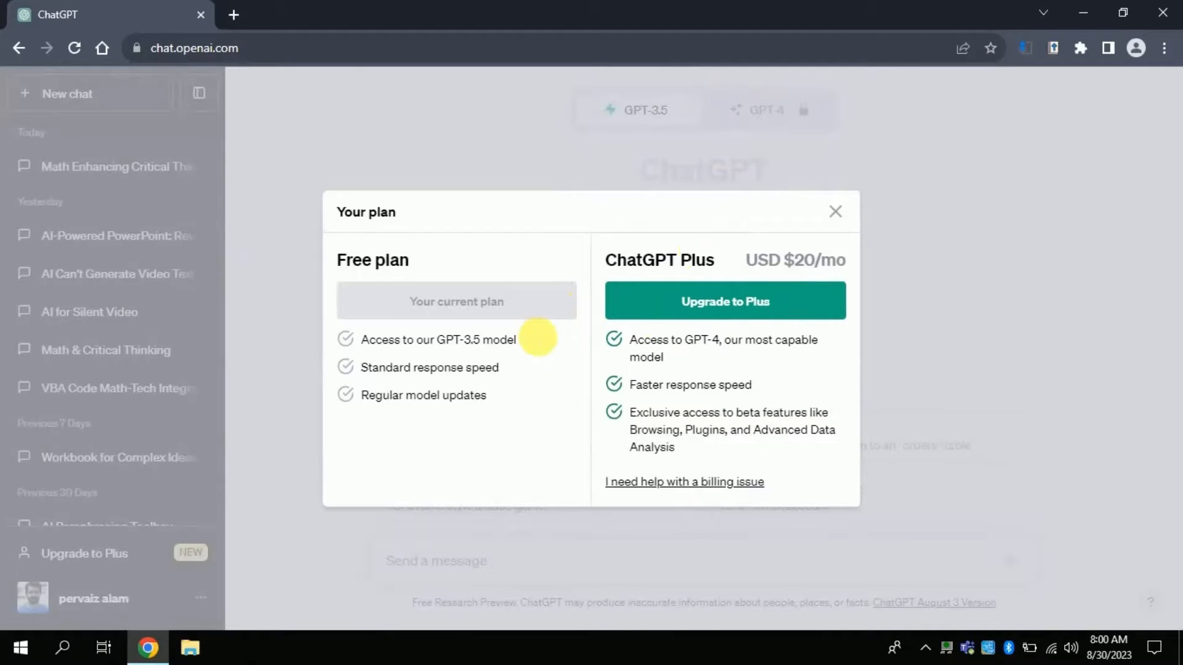
pyautogui.click(835, 211)
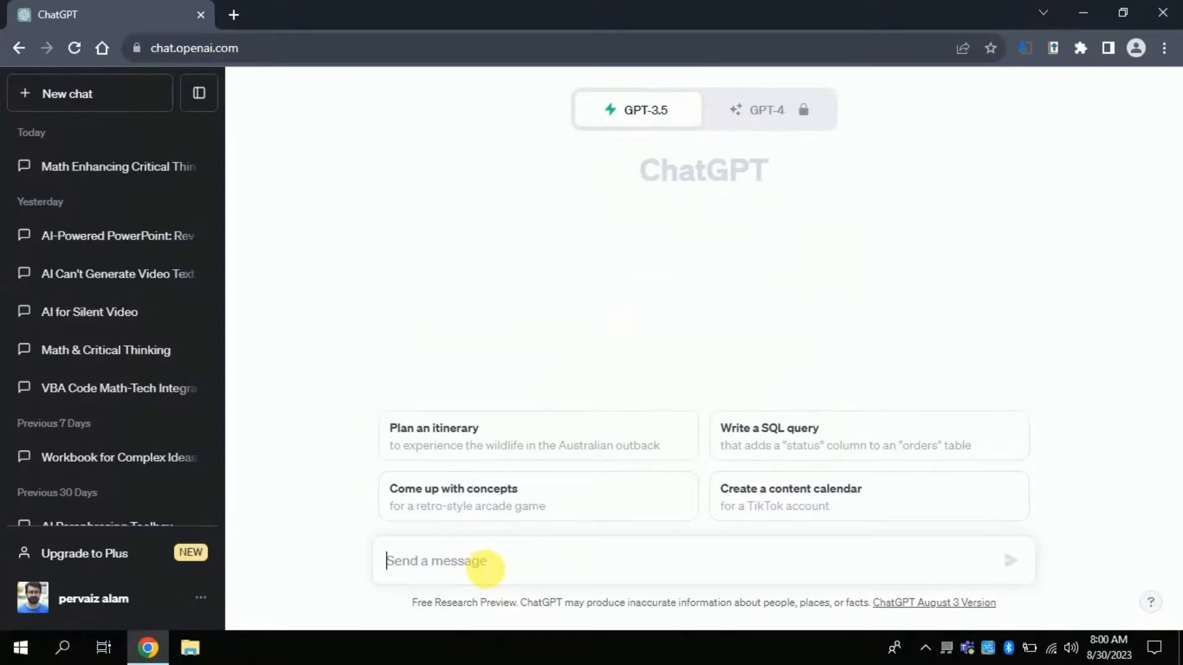
# - Prompt ChatGPT to act as a professional and develop a 6-slide PowerPoint on how mathematics improve critical thinking skills, filling the slides with relevant text
pyautogui.write('How mathematics improve critical thinking skills, act as professional to make power point presentation on given topic and develop 8 slides and fill the slides with relevant text as well')
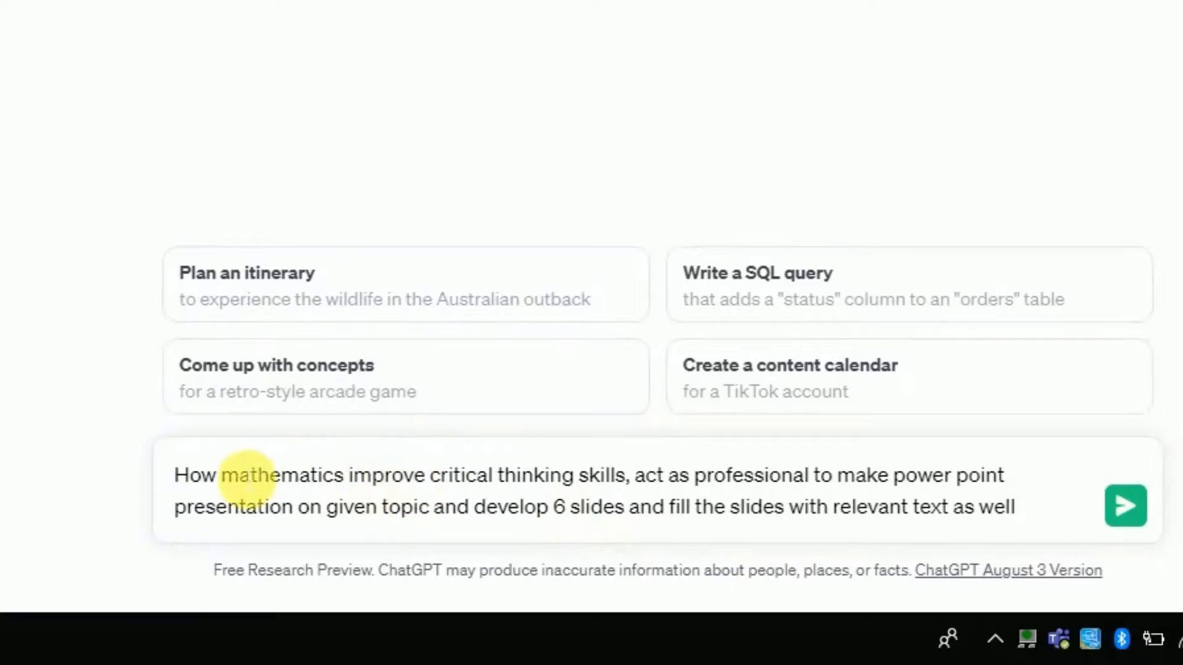
pyautogui.moveTo(626, 478); pyautogui.dragTo(239, 487)
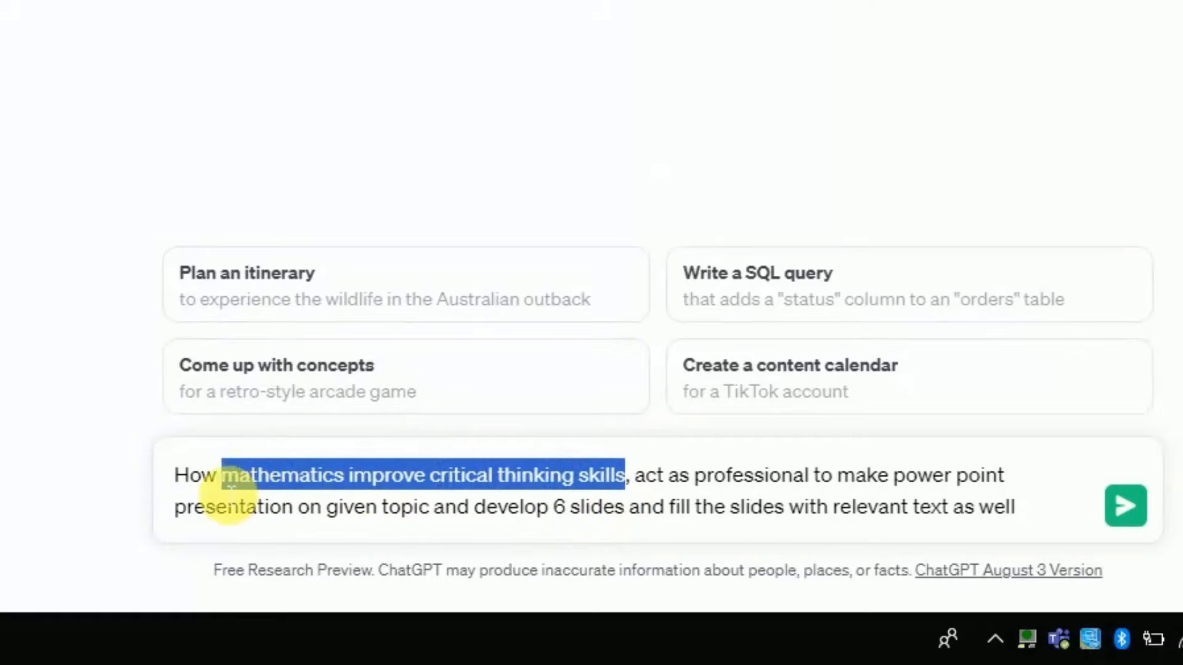
pyautogui.click(684, 502)
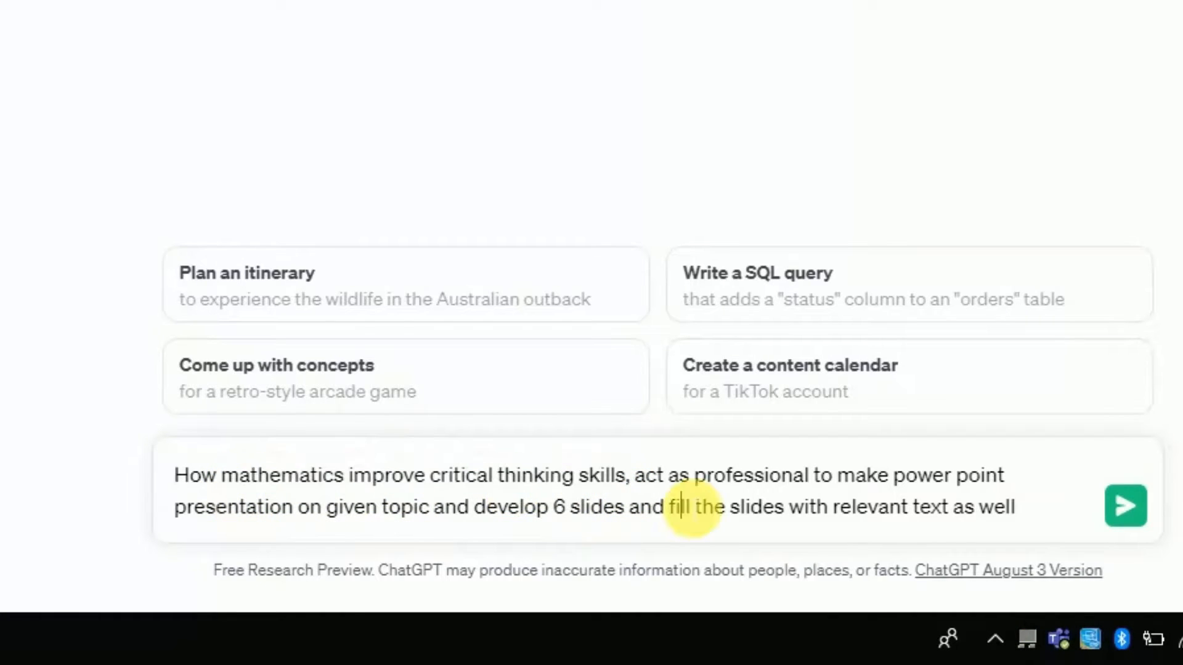
pyautogui.click(696, 484)
pyautogui.moveTo(700, 486); pyautogui.dragTo(1072, 485)
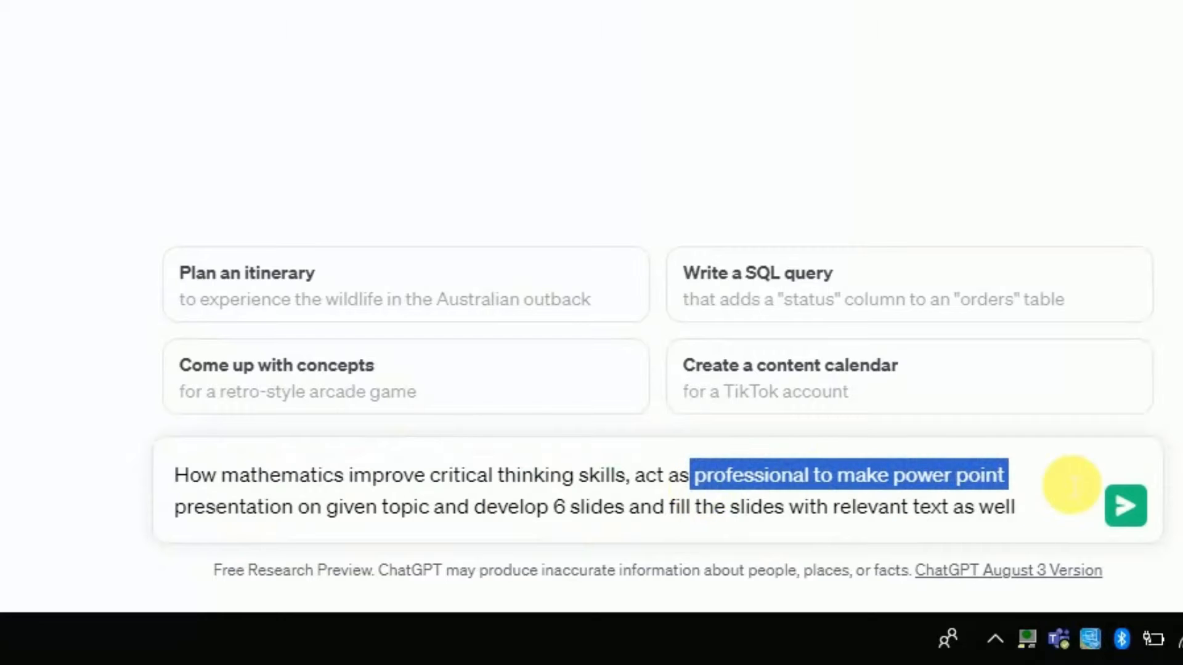
pyautogui.click(561, 514)
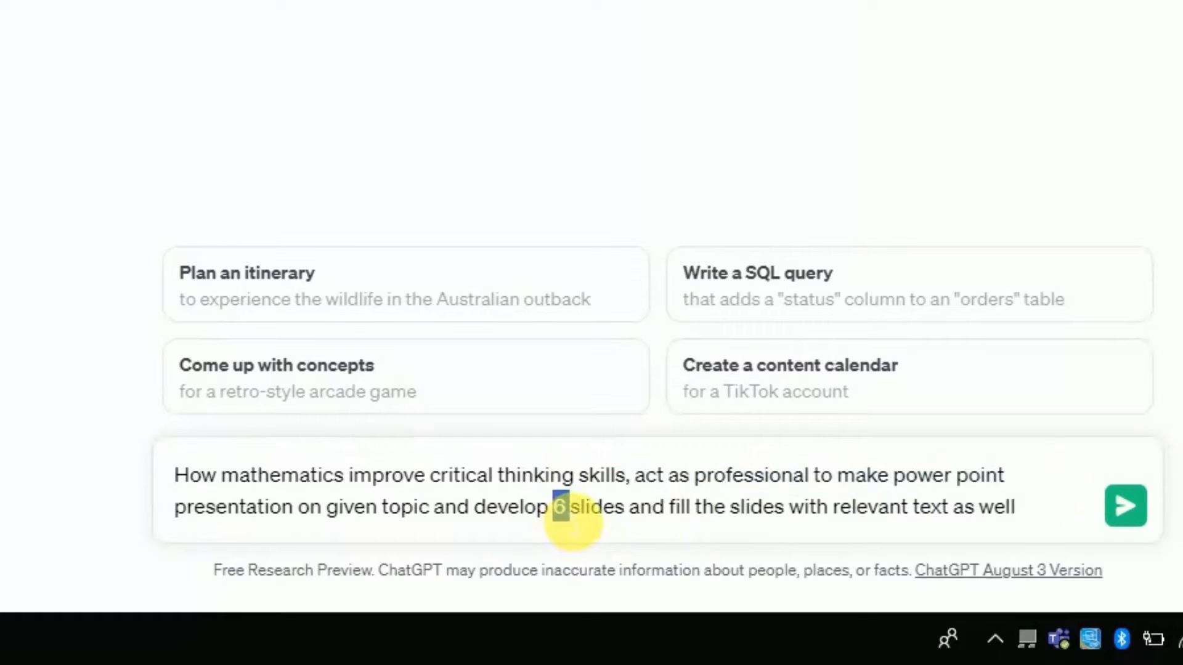
pyautogui.click(750, 509)
pyautogui.moveTo(677, 517); pyautogui.dragTo(1102, 519)
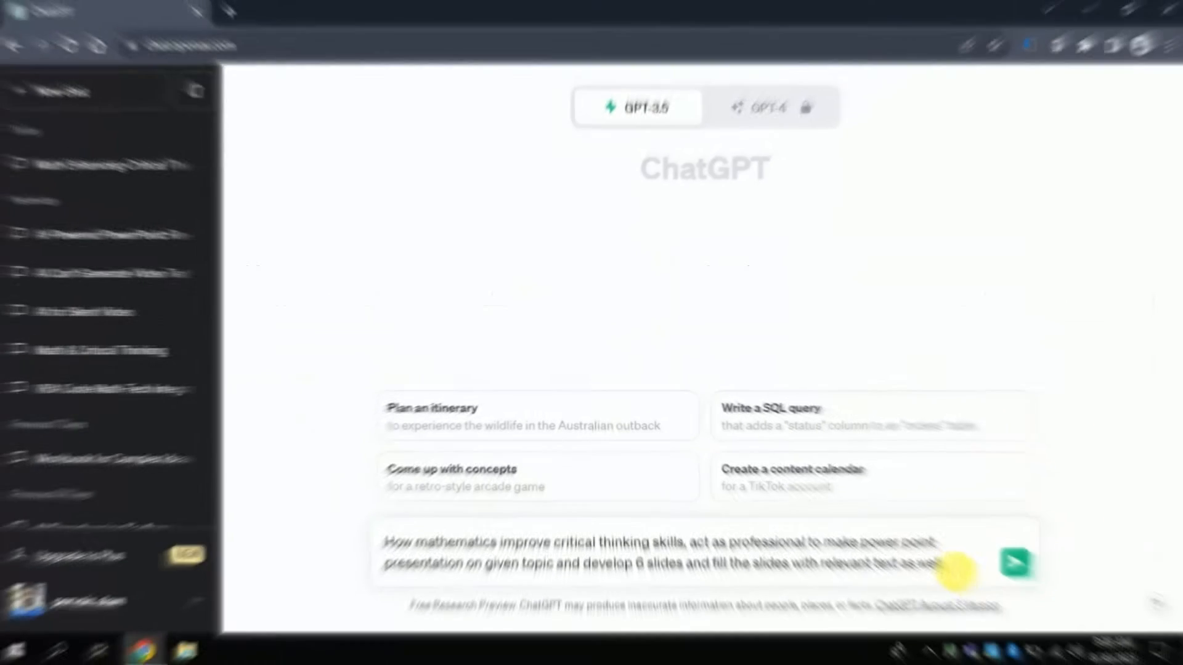
pyautogui.click(1011, 561)
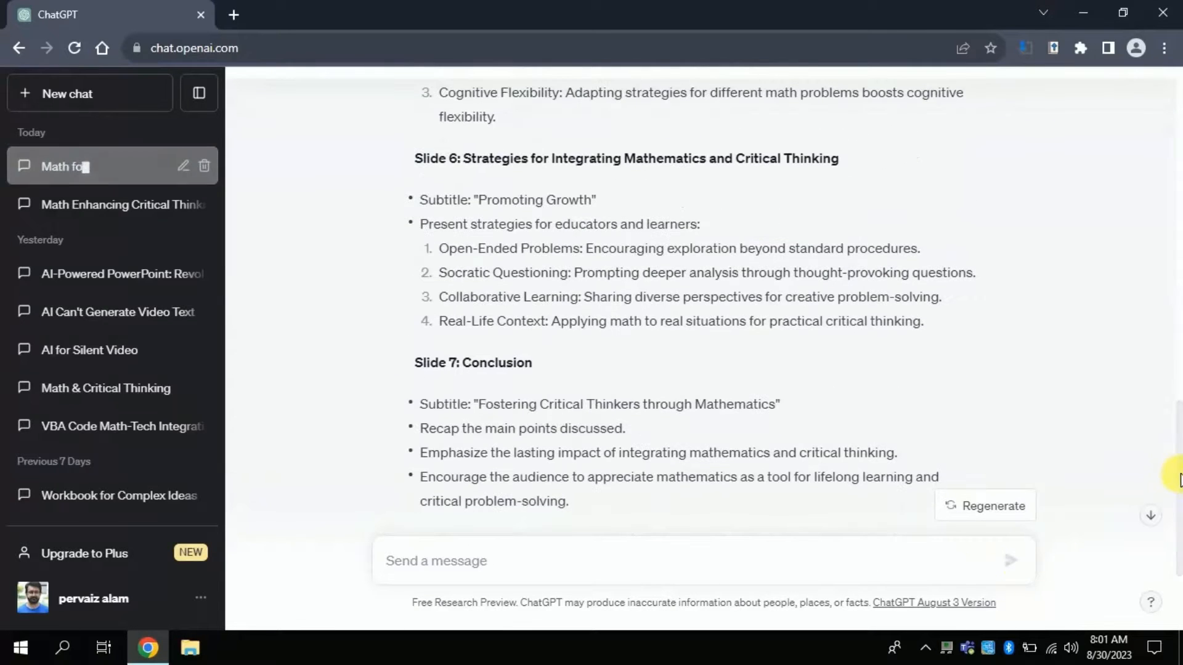
# - Skim the generated outline to its end, then read Slide 1's heading, title and introduction text
pyautogui.scroll(-2, 1170, 493)
pyautogui.scroll(-1, 1179, 530)
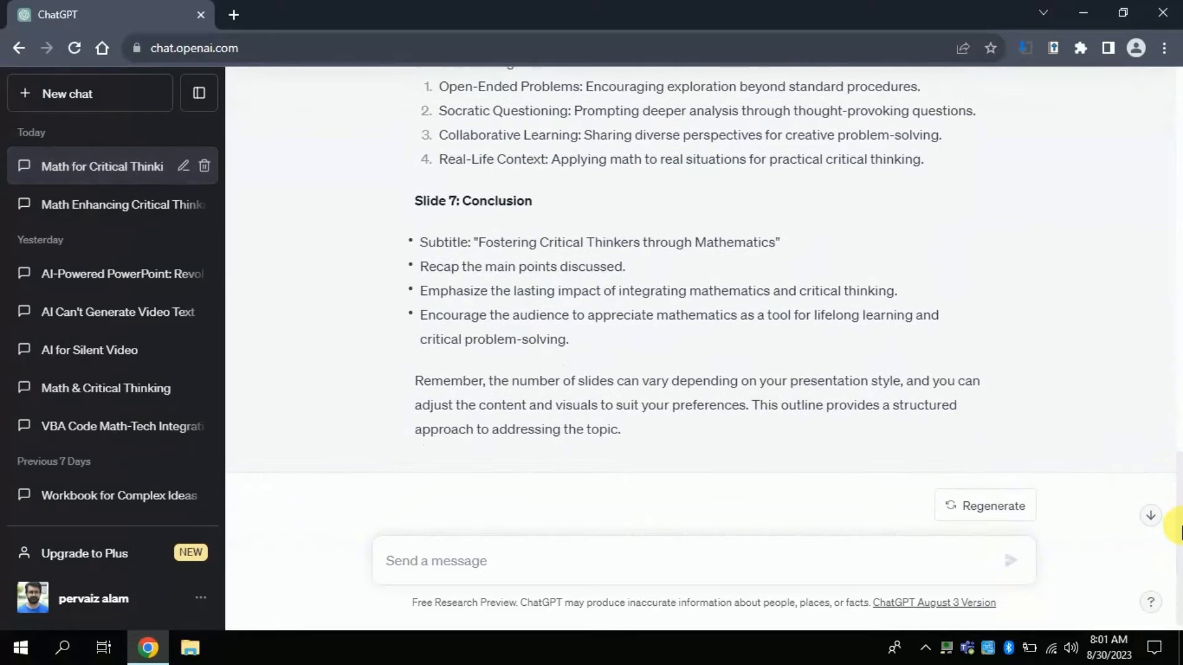
pyautogui.moveTo(1180, 529); pyautogui.dragTo(1180, 157)
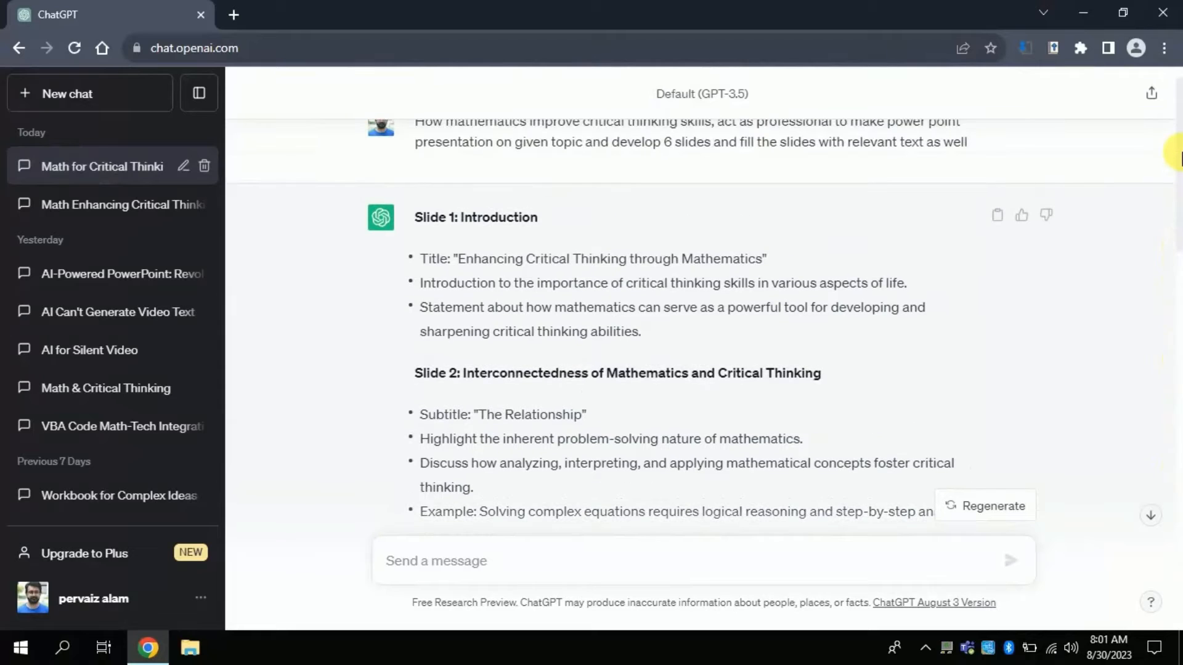
pyautogui.moveTo(538, 219); pyautogui.dragTo(480, 220)
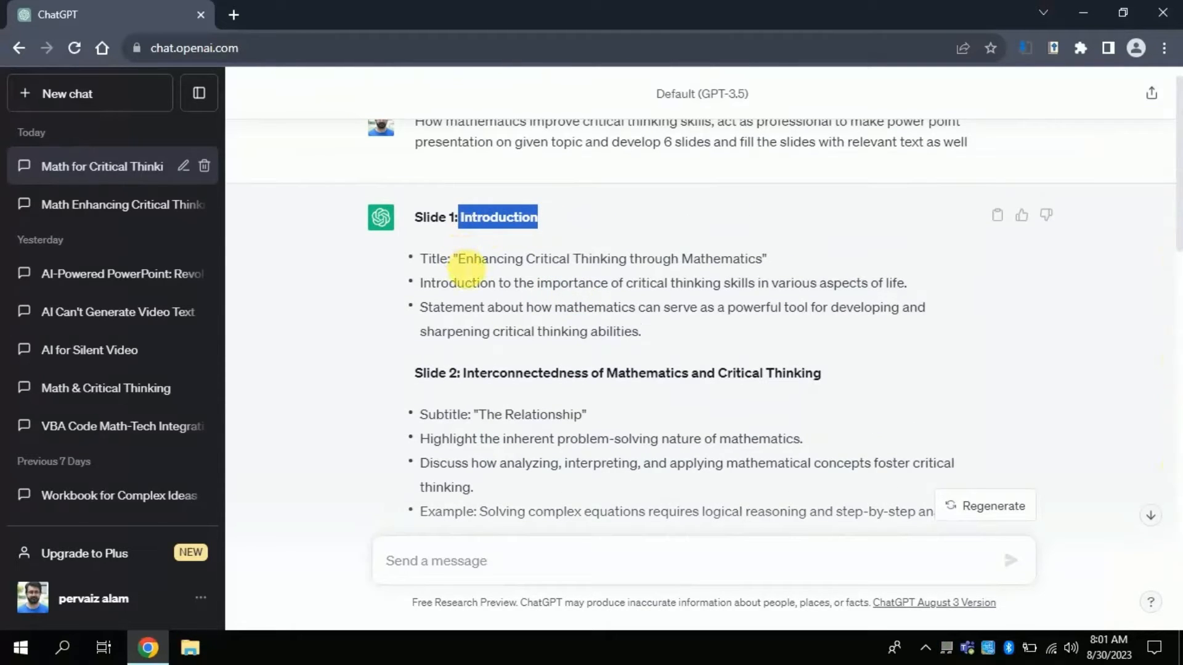
pyautogui.moveTo(458, 259); pyautogui.dragTo(757, 251)
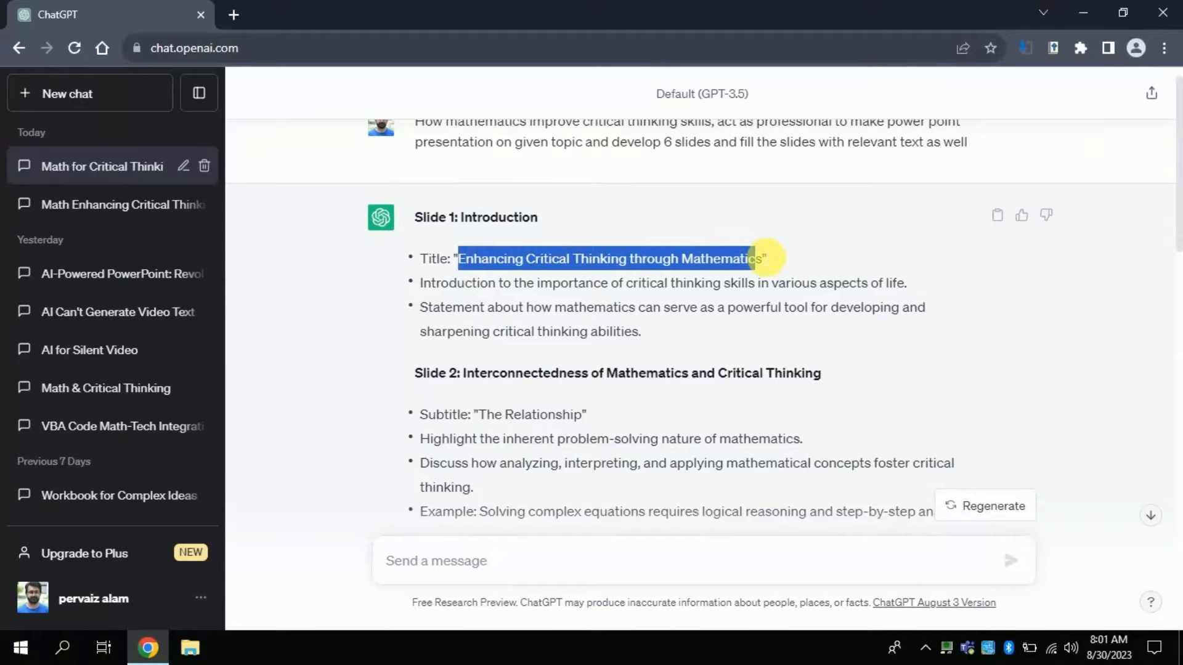
pyautogui.click(743, 257)
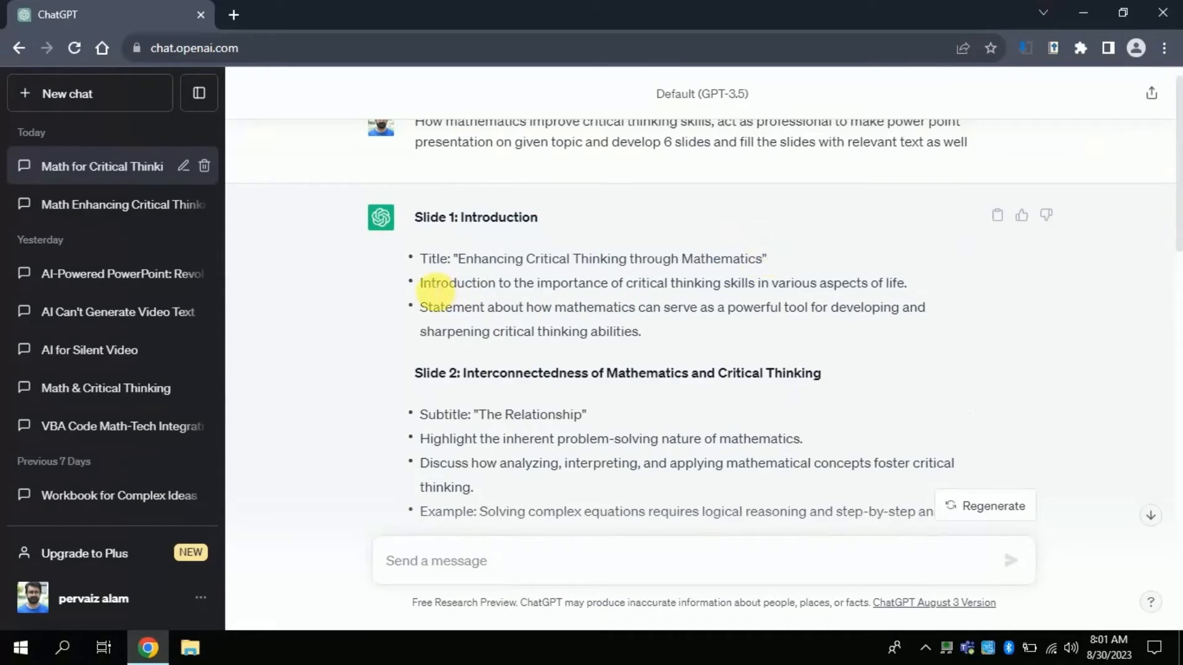
pyautogui.moveTo(419, 283); pyautogui.dragTo(906, 298)
pyautogui.click(905, 293)
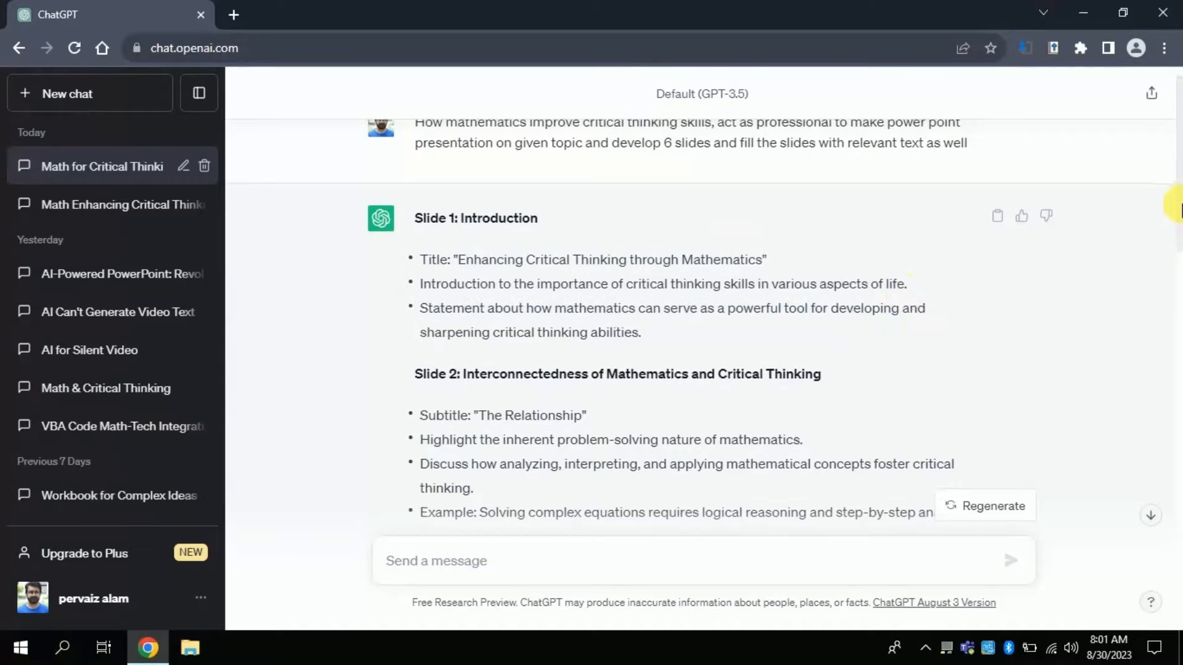
# - Read through the outline's remaining slides, from Slide 2 to the Slide 7 conclusion
pyautogui.scroll(-3, 1176, 209)
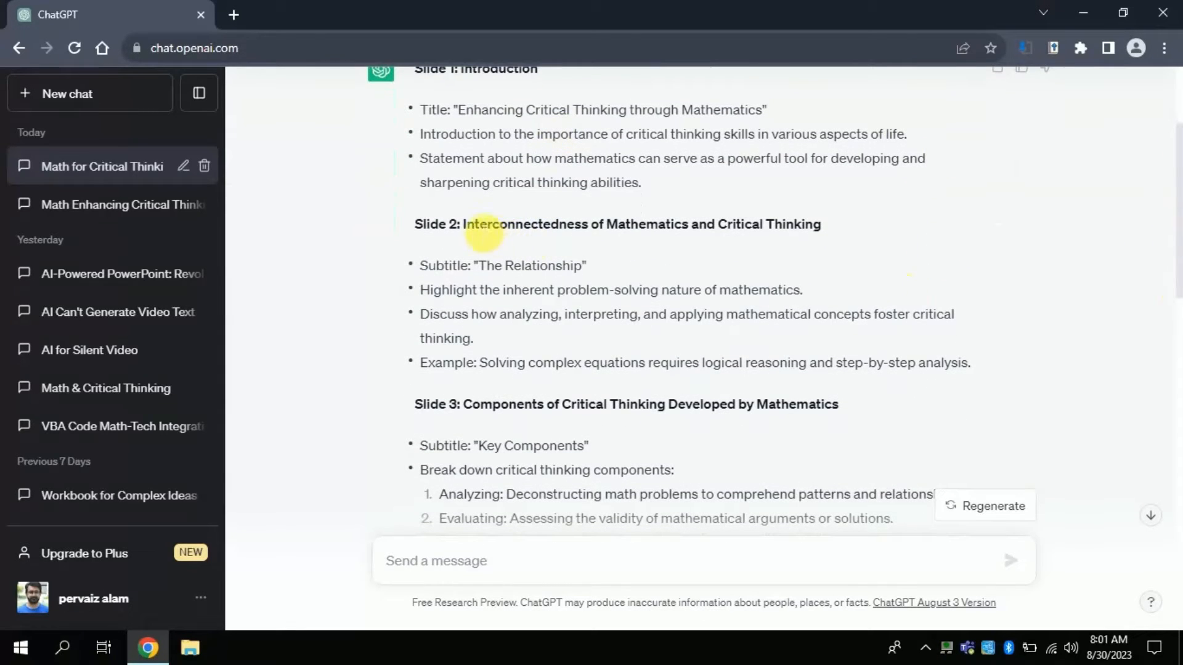
pyautogui.moveTo(462, 226); pyautogui.dragTo(898, 259)
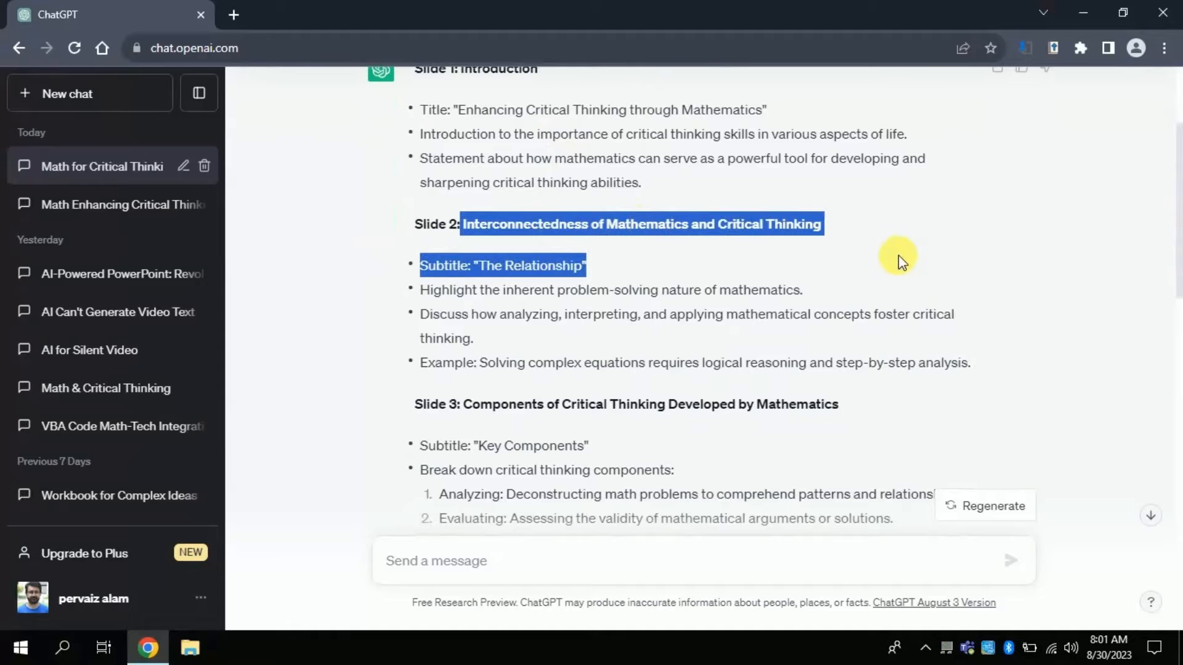
pyautogui.click(874, 234)
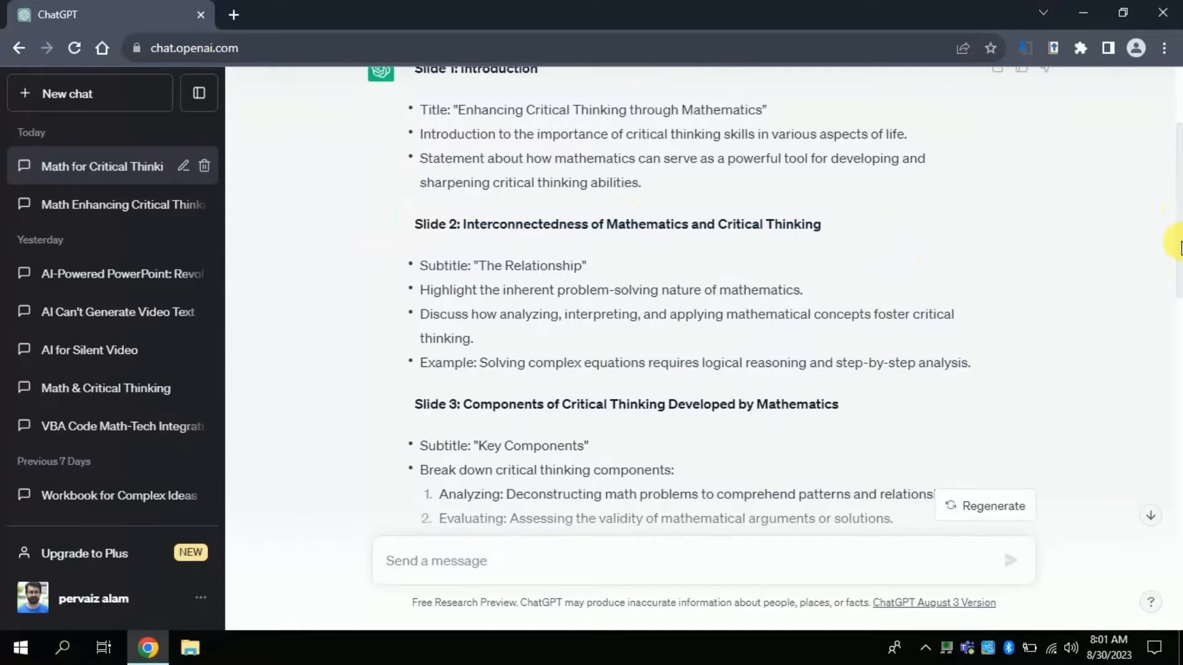
pyautogui.moveTo(1179, 249); pyautogui.dragTo(1179, 403)
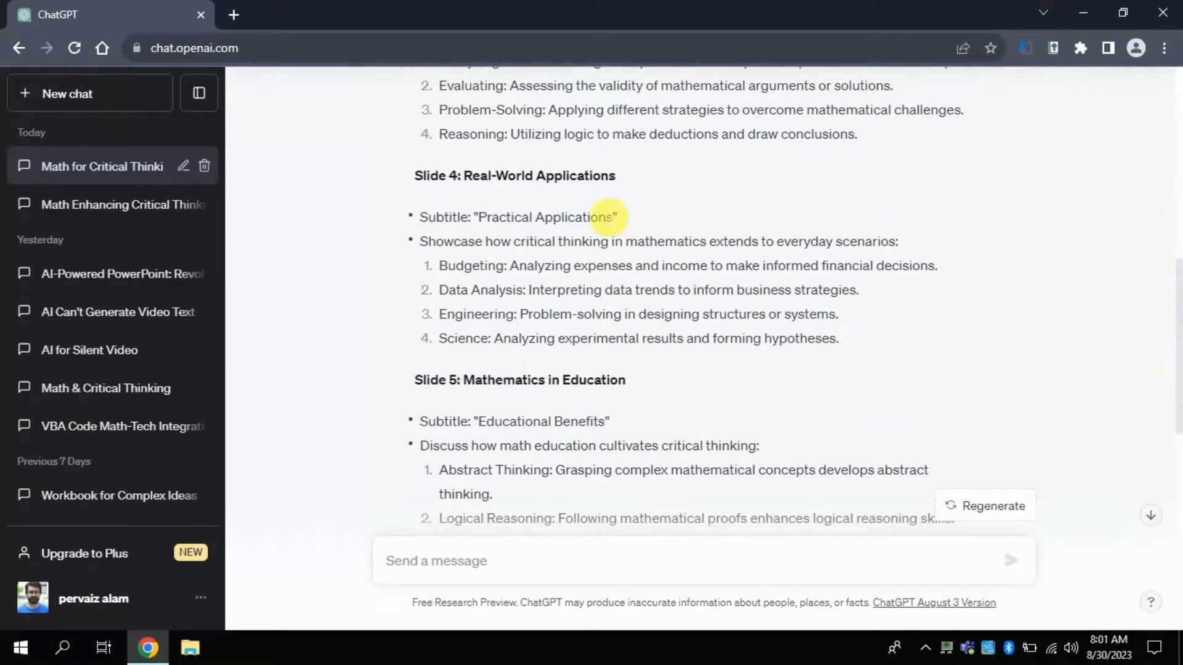
pyautogui.moveTo(626, 173); pyautogui.dragTo(484, 183)
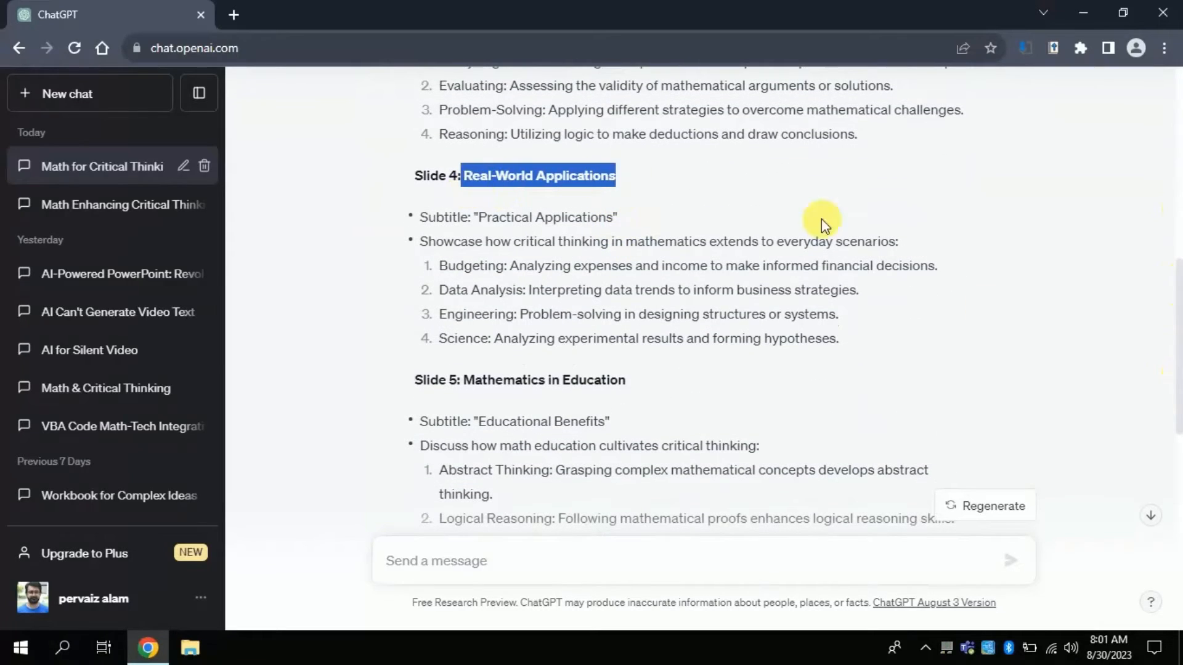
pyautogui.click(684, 385)
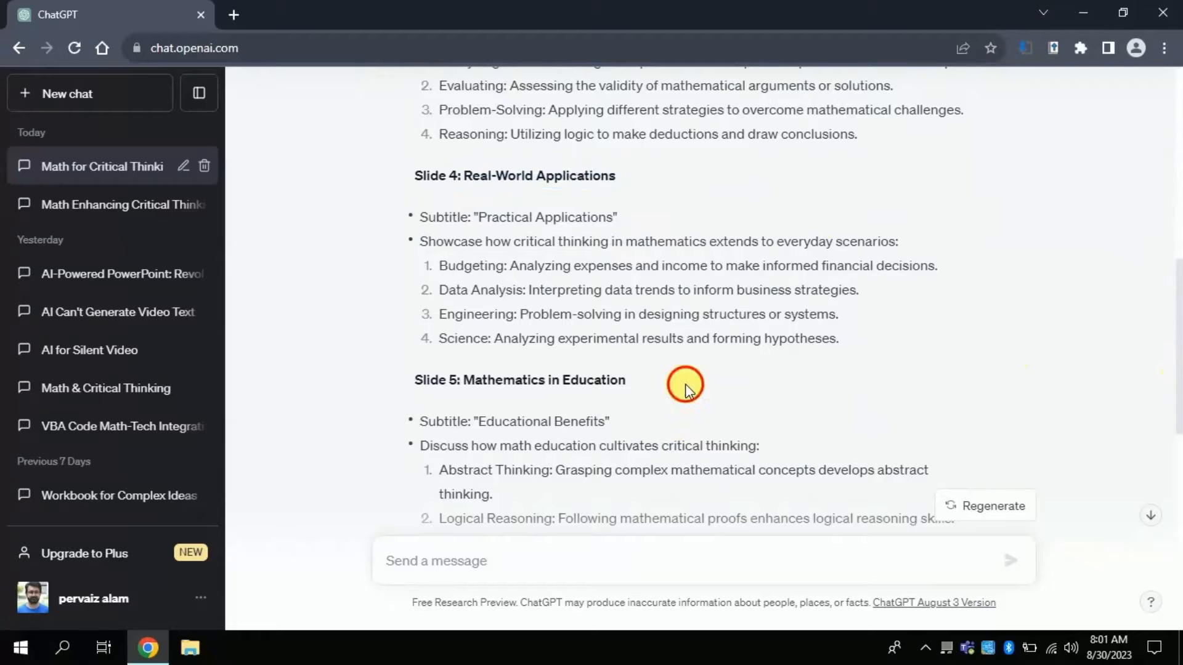
pyautogui.moveTo(1180, 315); pyautogui.dragTo(1180, 514)
pyautogui.scroll(-2, 1173, 516)
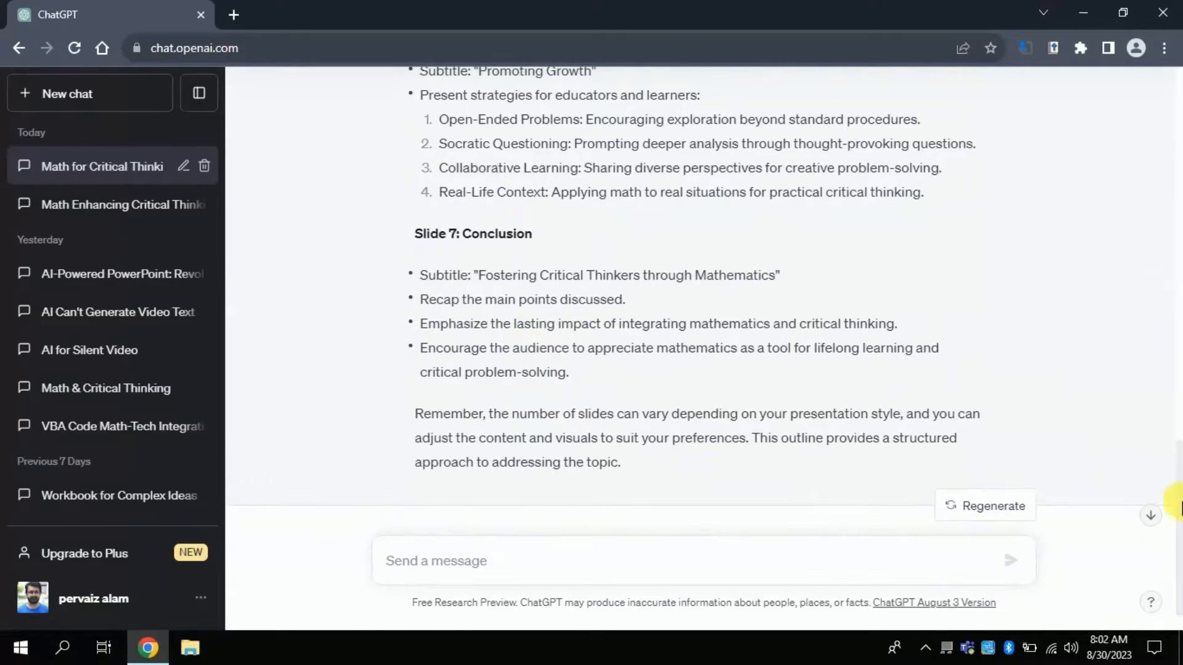
# - Copy the outline from the Slide 1 heading through the last Slide 7 bullet, and open a new browser tab
pyautogui.moveTo(1180, 508); pyautogui.dragTo(1180, 157)
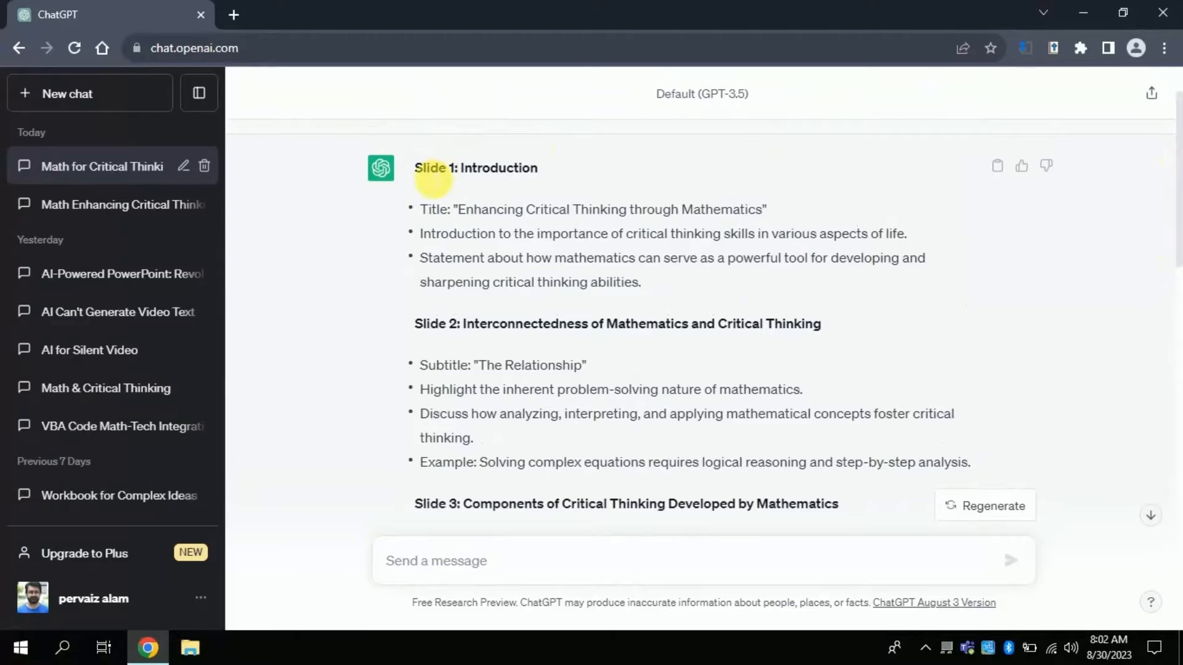
pyautogui.moveTo(416, 169); pyautogui.dragTo(607, 335)
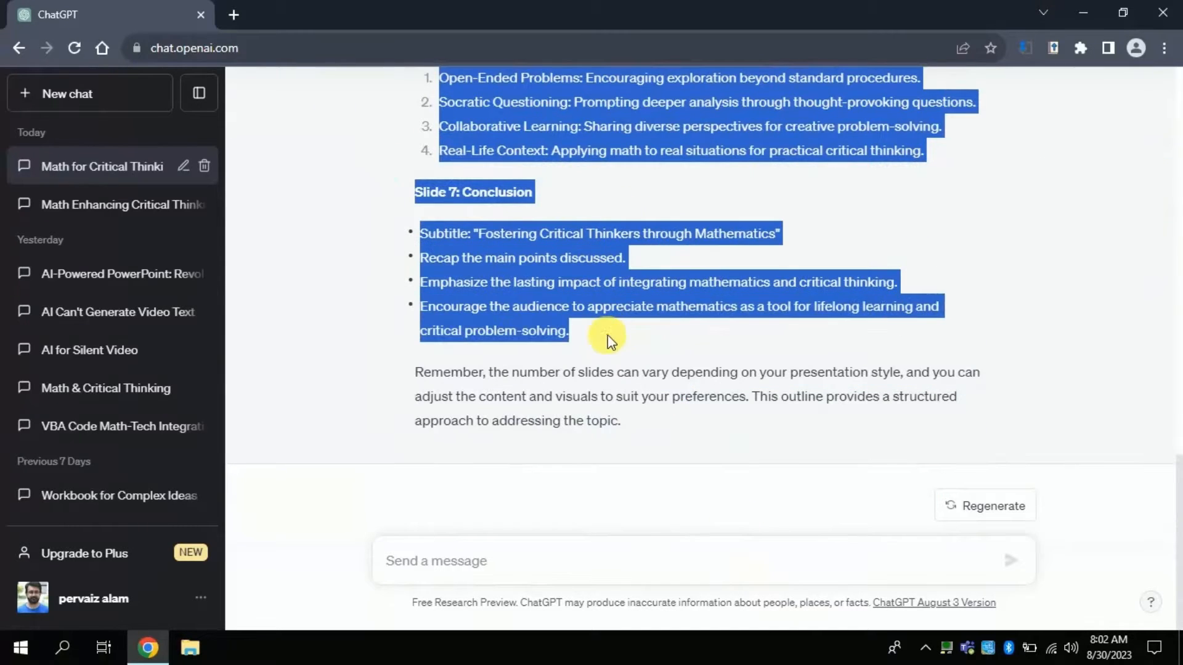
pyautogui.rightClick(537, 294)
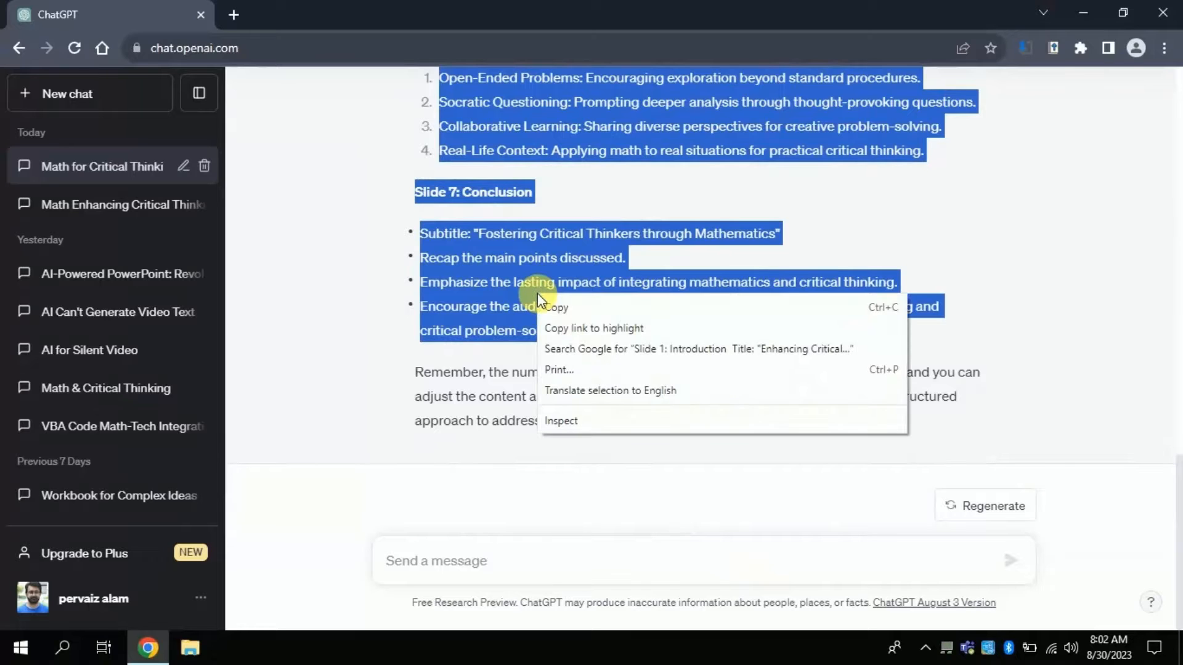
pyautogui.click(553, 309)
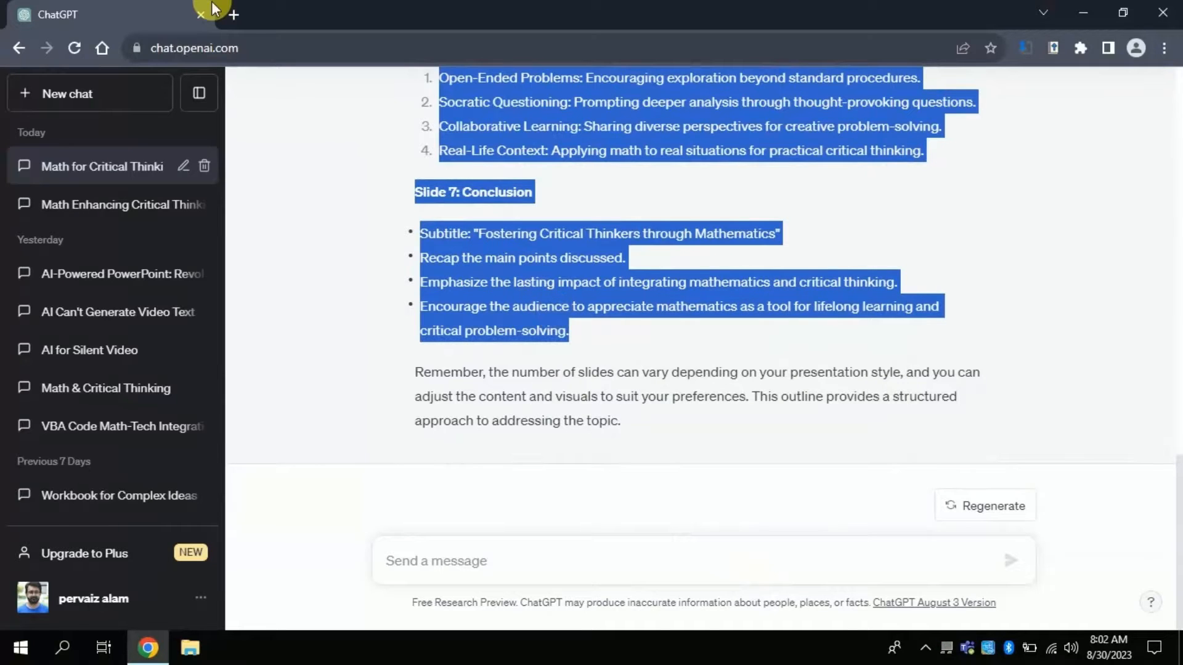
pyautogui.click(235, 14)
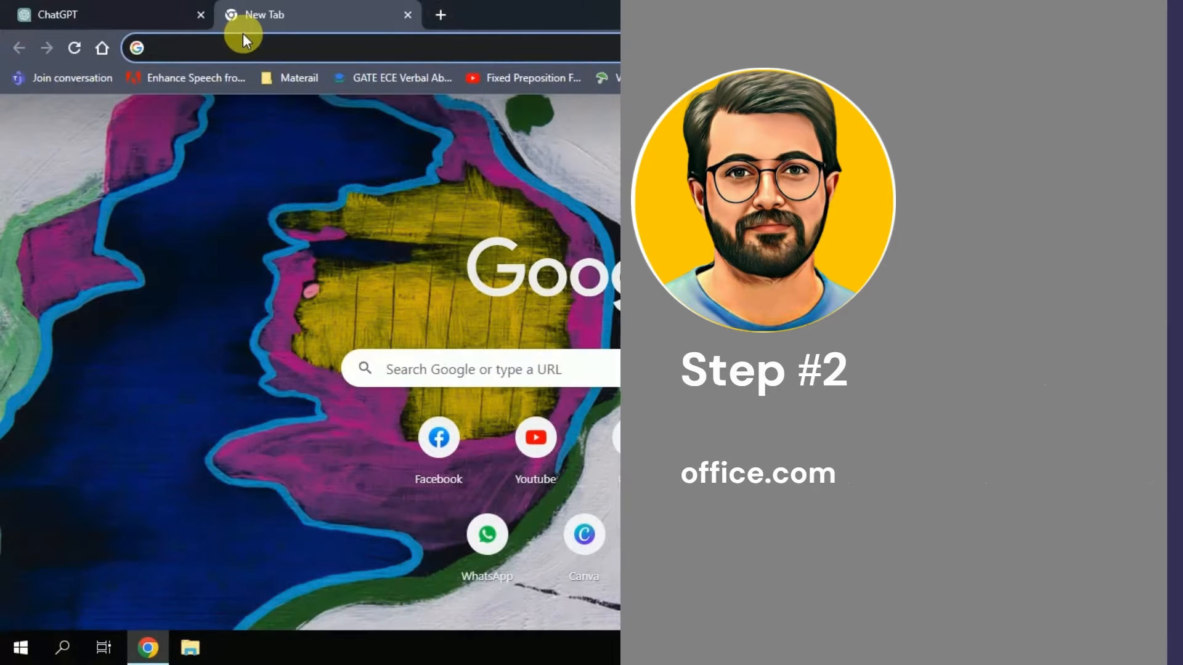
pyautogui.write('oofice')
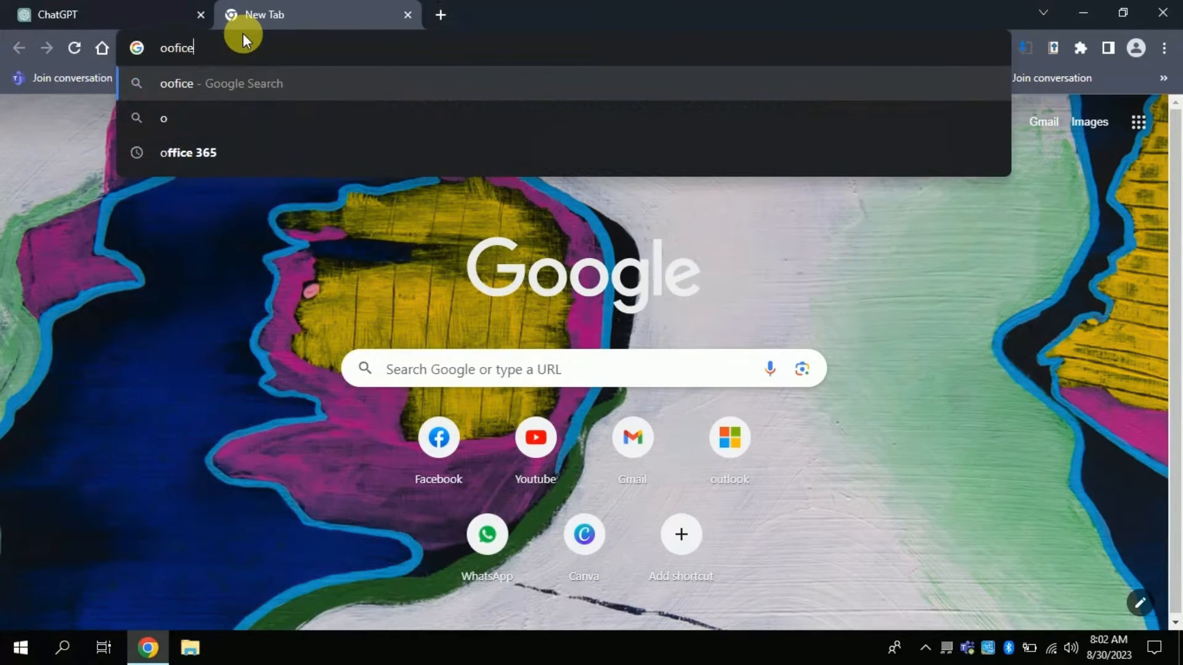
pyautogui.write('.')
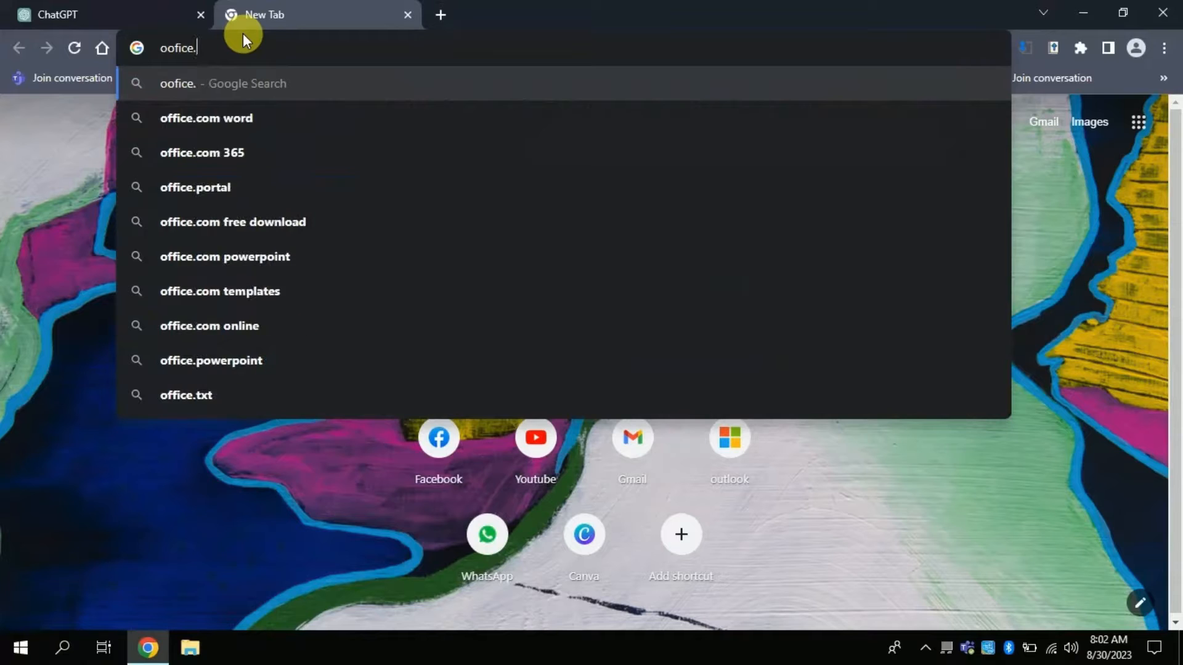
pyautogui.press('BackSpace')
pyautogui.press('BackSpace')
pyautogui.press('BackSpace')
pyautogui.press('BackSpace')
pyautogui.press('BackSpace')
pyautogui.press('BackSpace')
pyautogui.press('BackSpace')
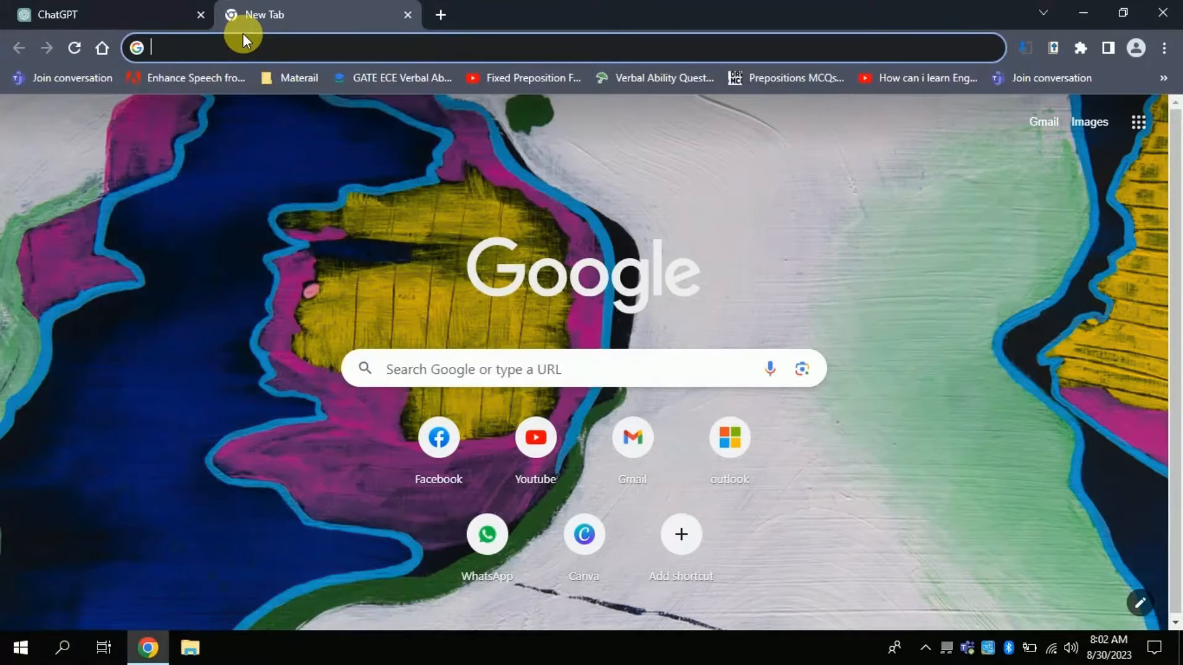
# - Go to the Microsoft 365 home page at office.com in the new tab
pyautogui.write('od')
pyautogui.press('BackSpace')
pyautogui.write('ffice.')
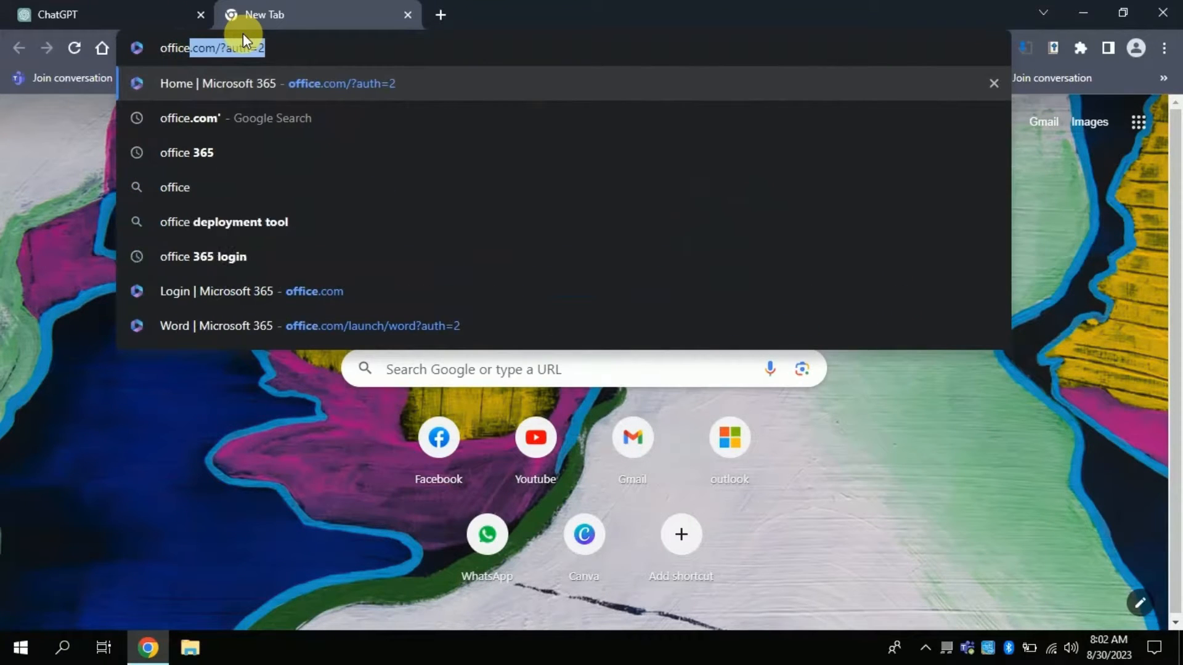
pyautogui.write('com')
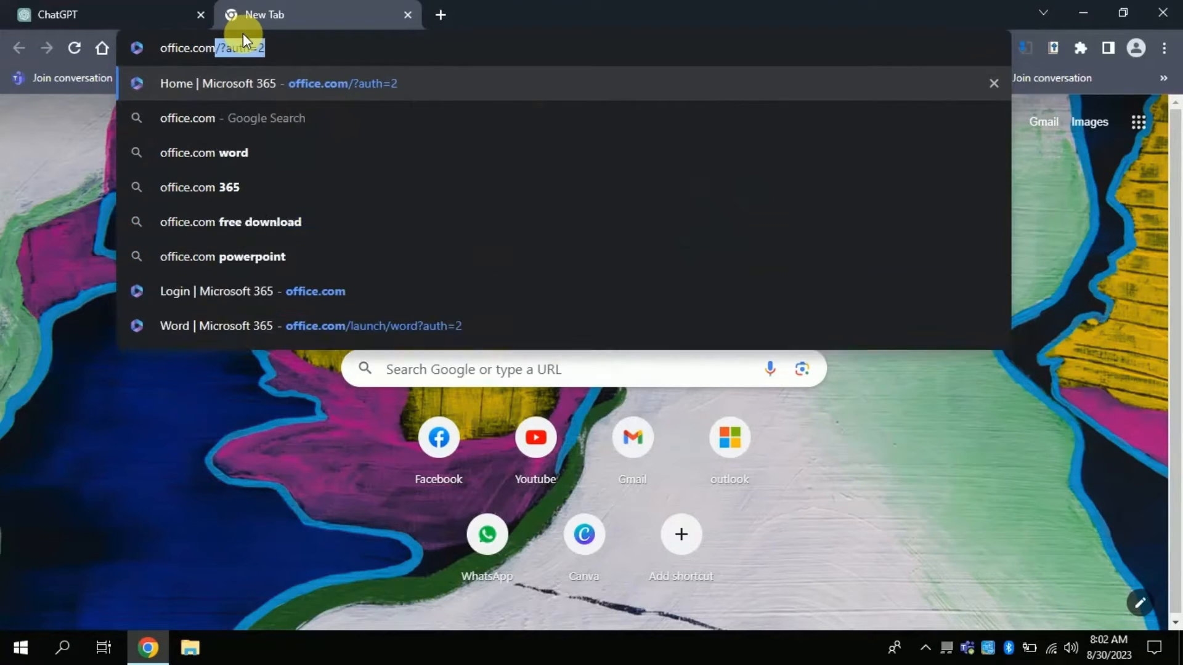
pyautogui.press('Return')
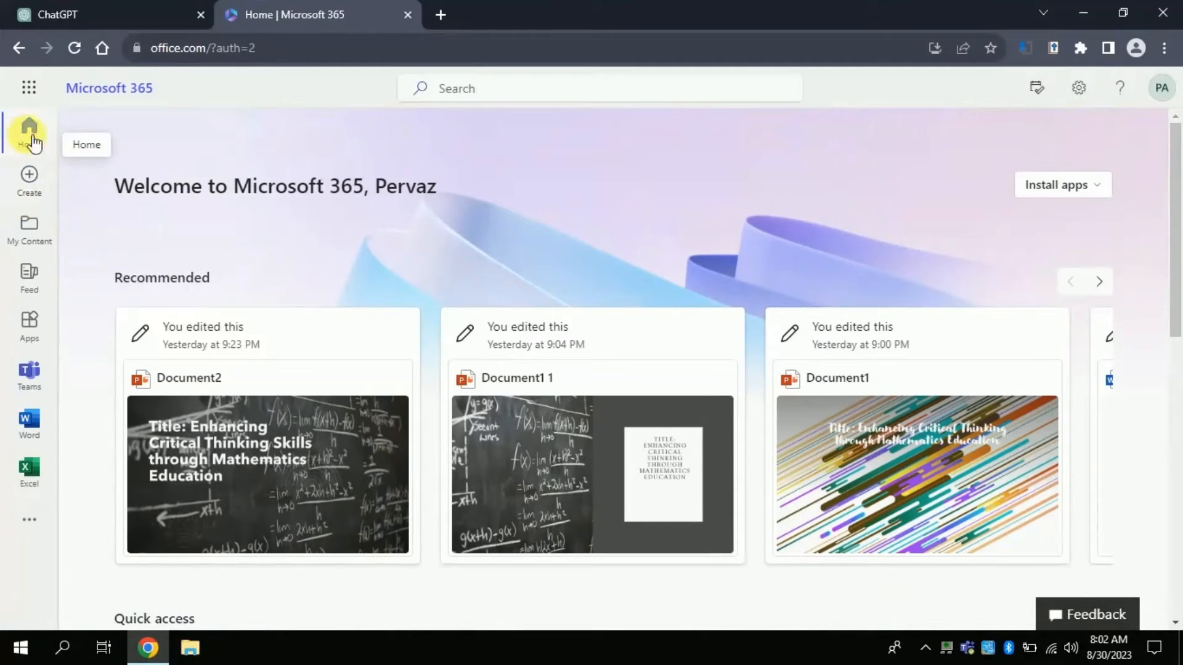
# - Create a blank Word document and paste the ChatGPT outline, copied from Slide 1 through Slide 7, into it
pyautogui.click(29, 421)
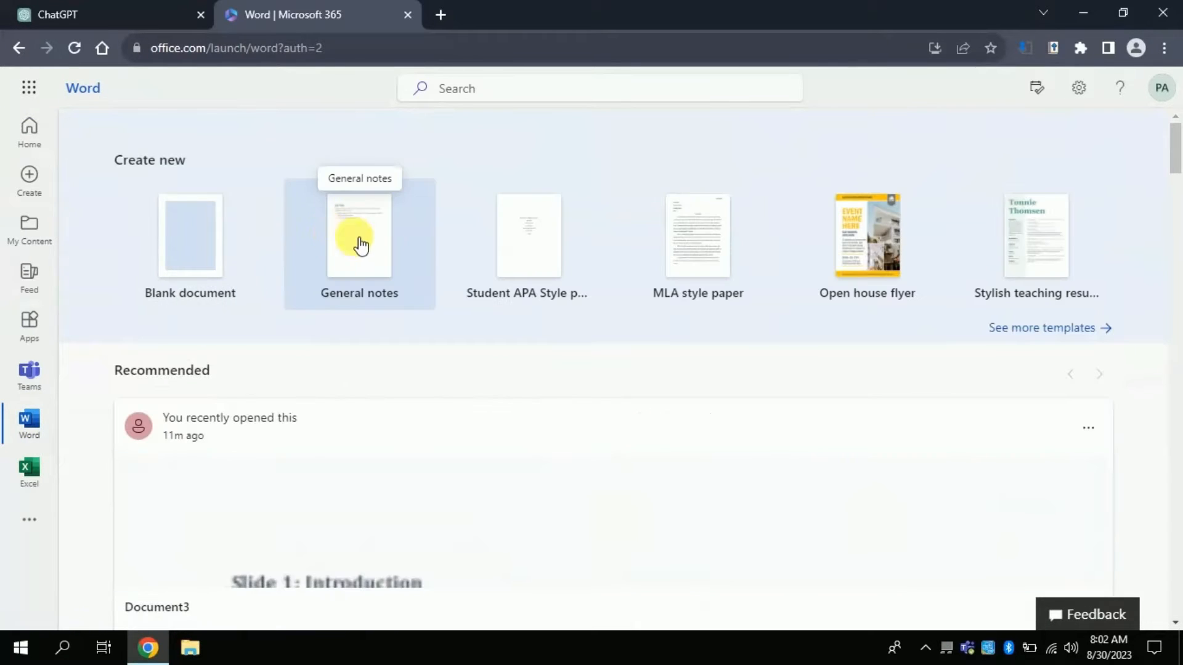
pyautogui.click(203, 259)
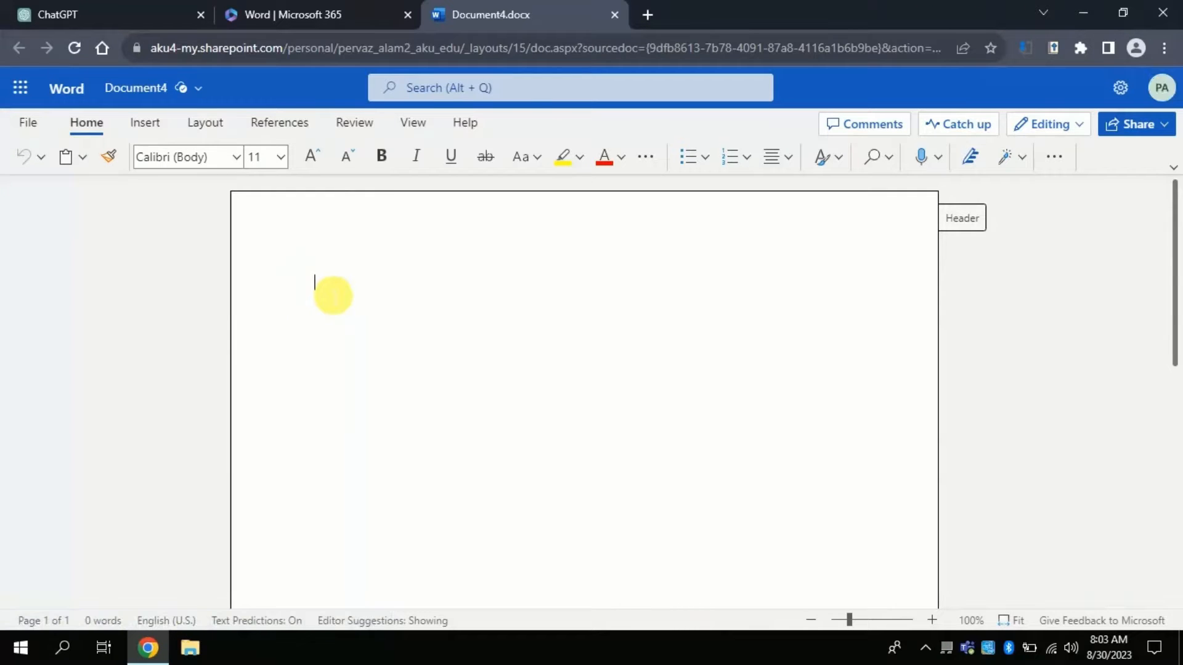
pyautogui.click(128, 13)
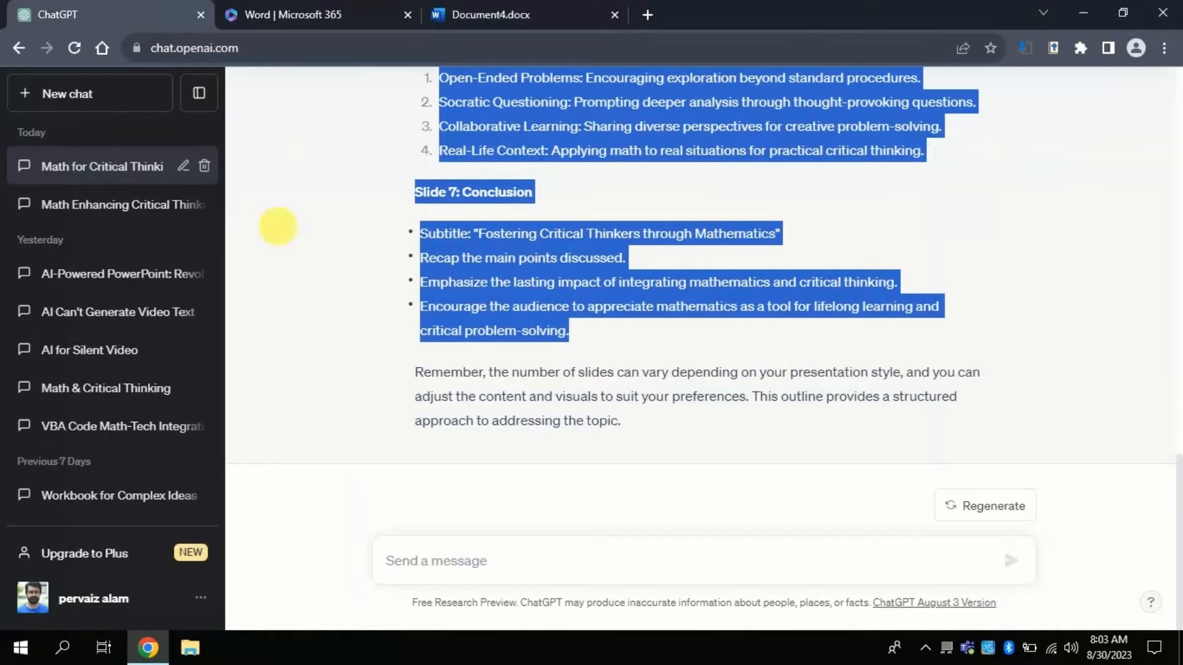
pyautogui.rightClick(502, 249)
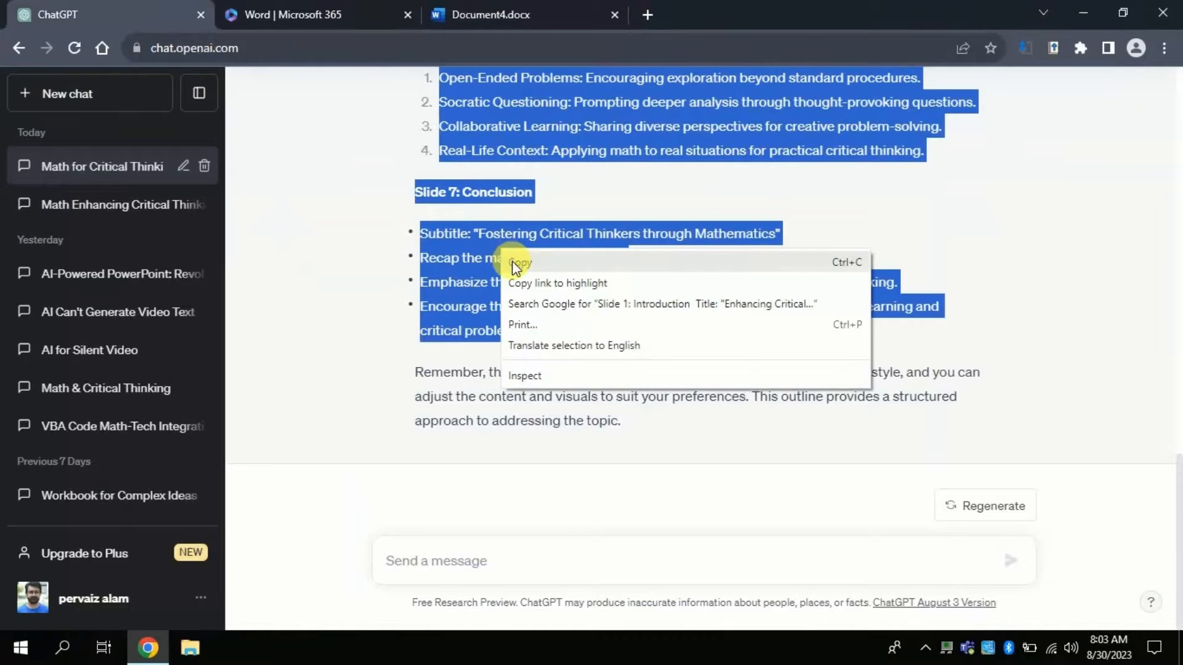
pyautogui.click(518, 263)
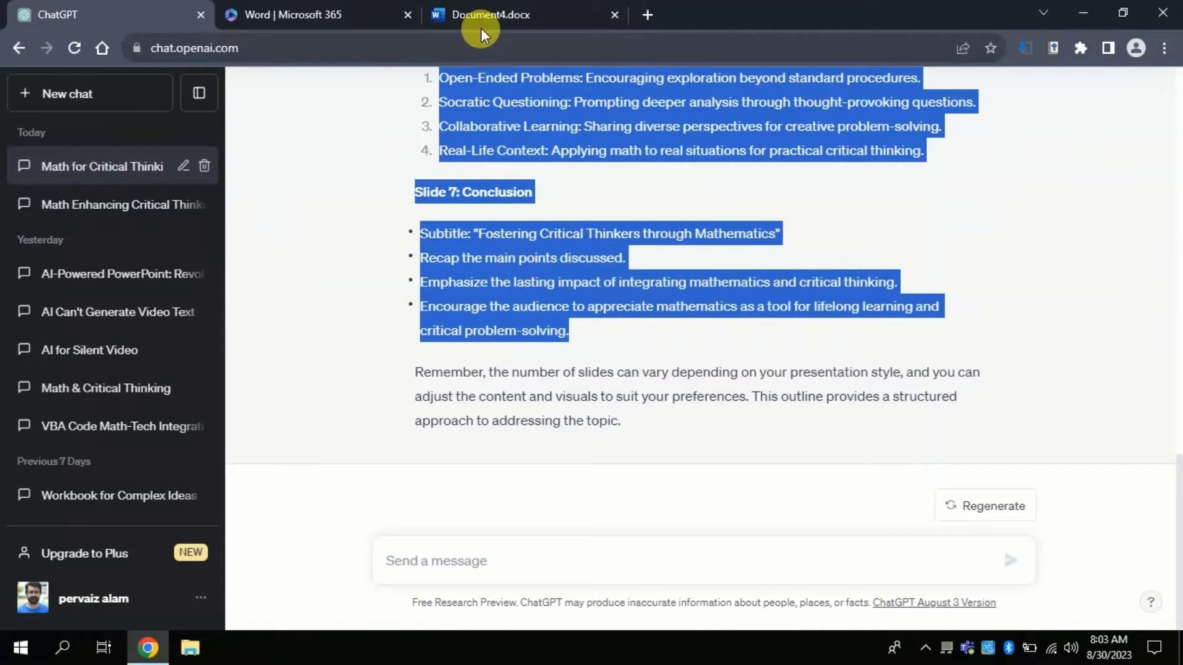
pyautogui.click(452, 6)
pyautogui.click(432, 283)
pyautogui.hotkey('ctrl', 'v')
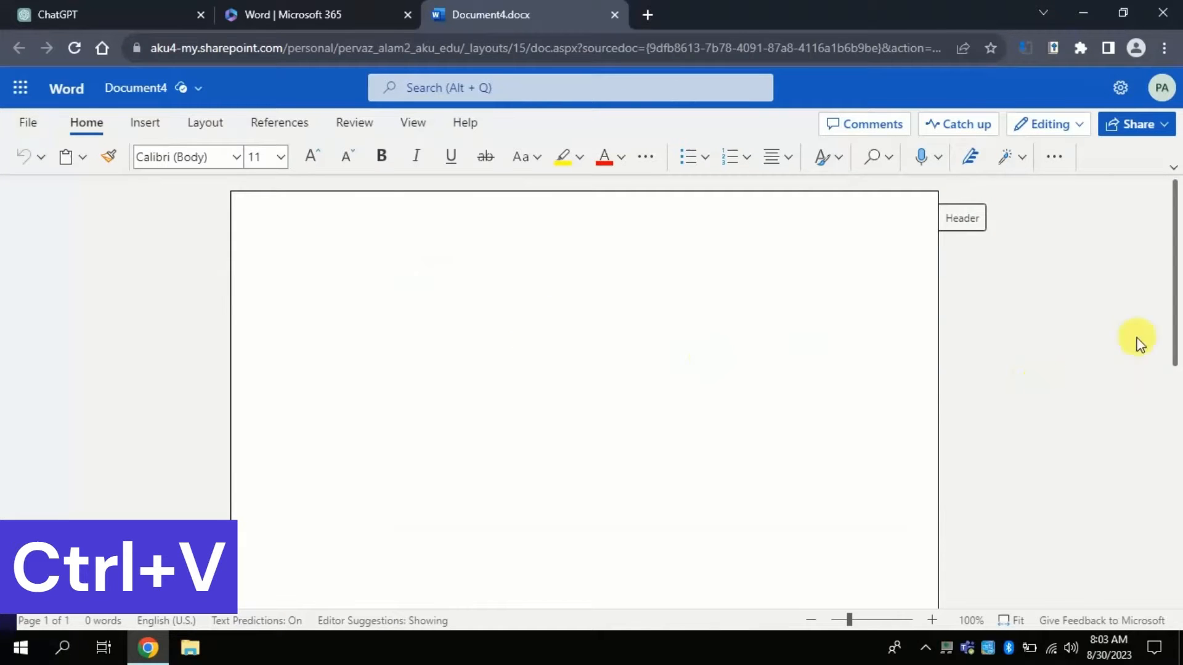
# - Check the pasted outline from Slide 1 to Slide 7 and set its paste option to Keep Source Formatting
pyautogui.scroll(5, 1177, 295)
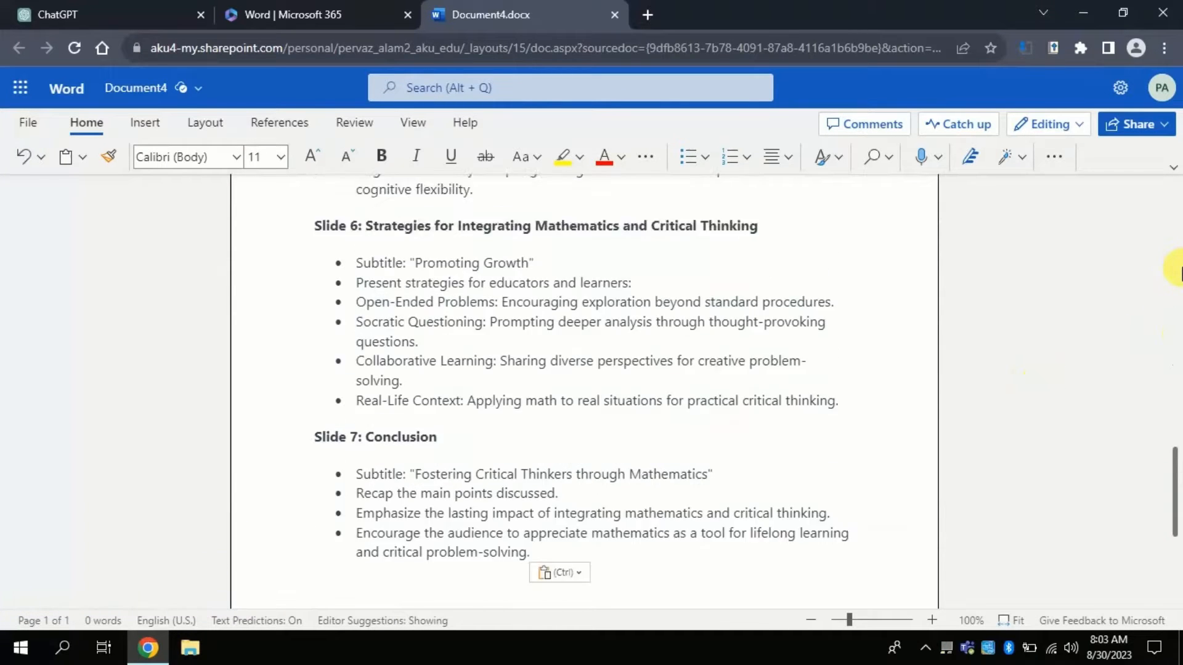
pyautogui.scroll(10, 1179, 273)
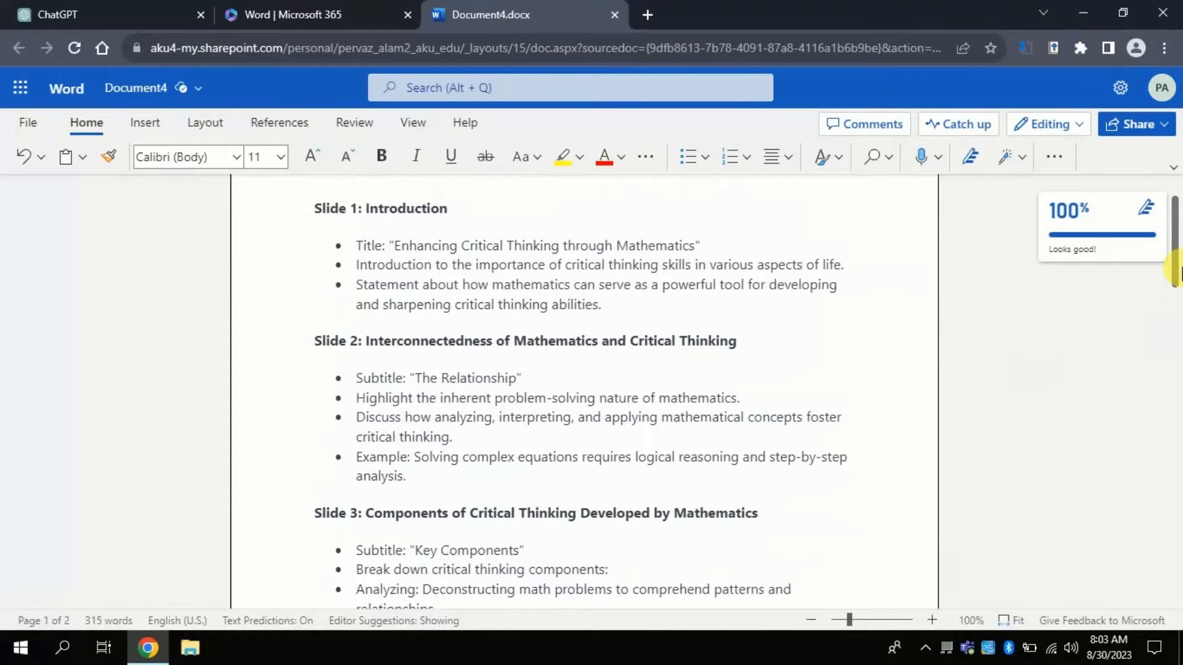
pyautogui.moveTo(1178, 271); pyautogui.dragTo(1178, 536)
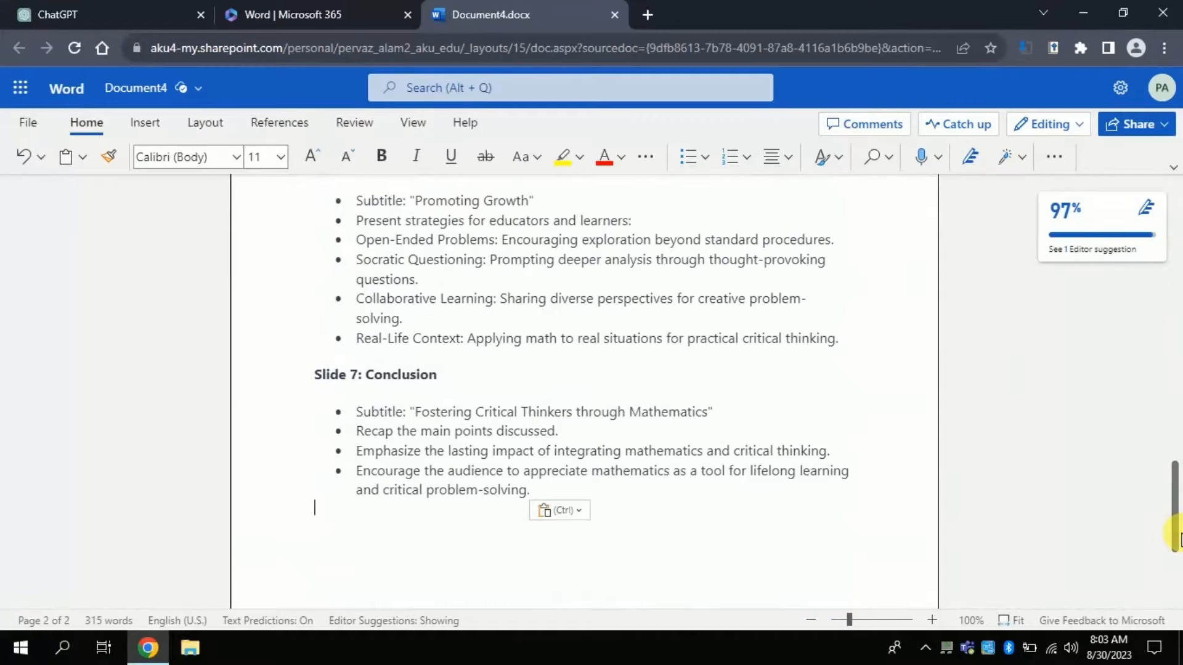
pyautogui.click(585, 510)
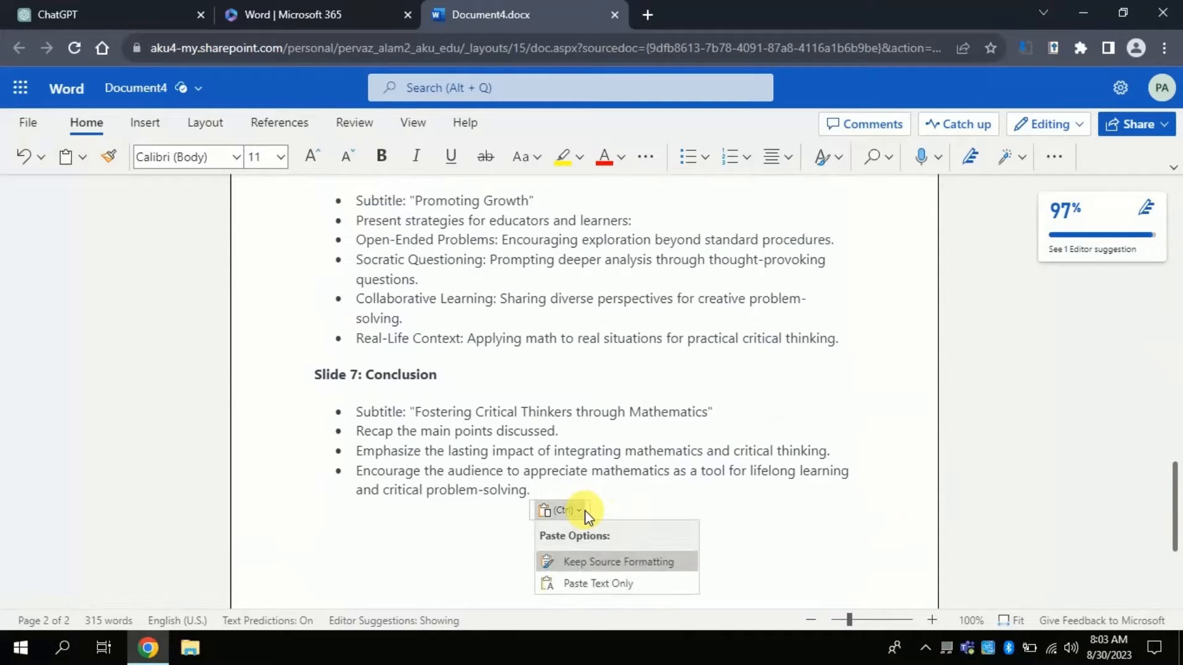
pyautogui.click(585, 563)
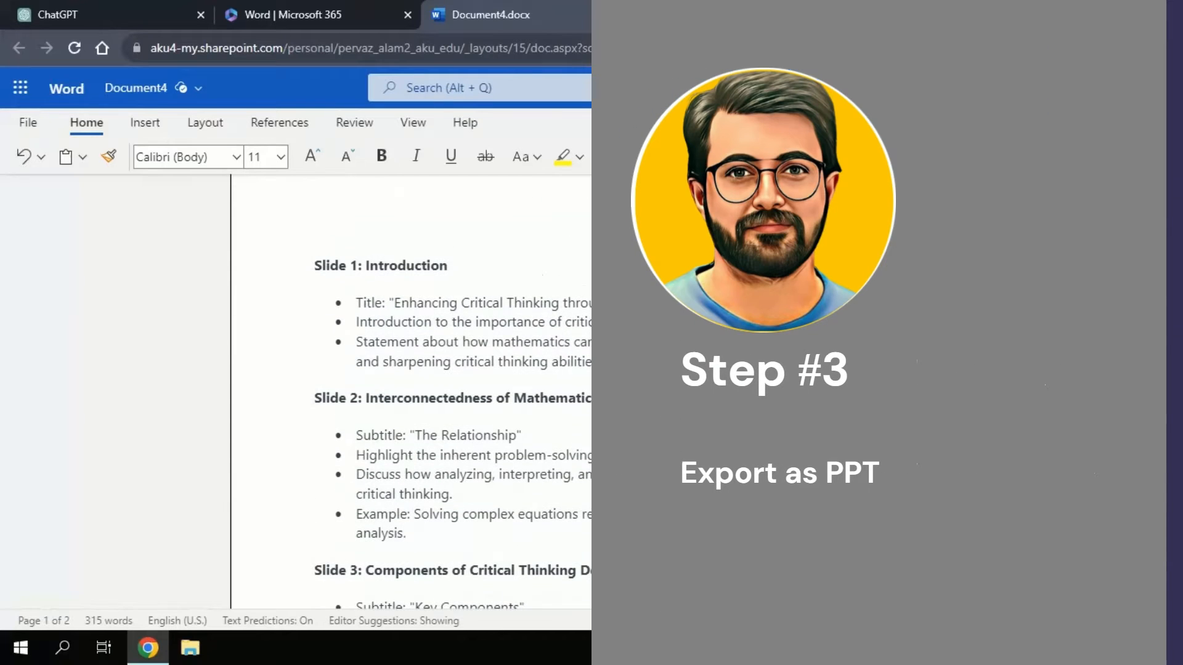
pyautogui.scroll(1, 411, 392)
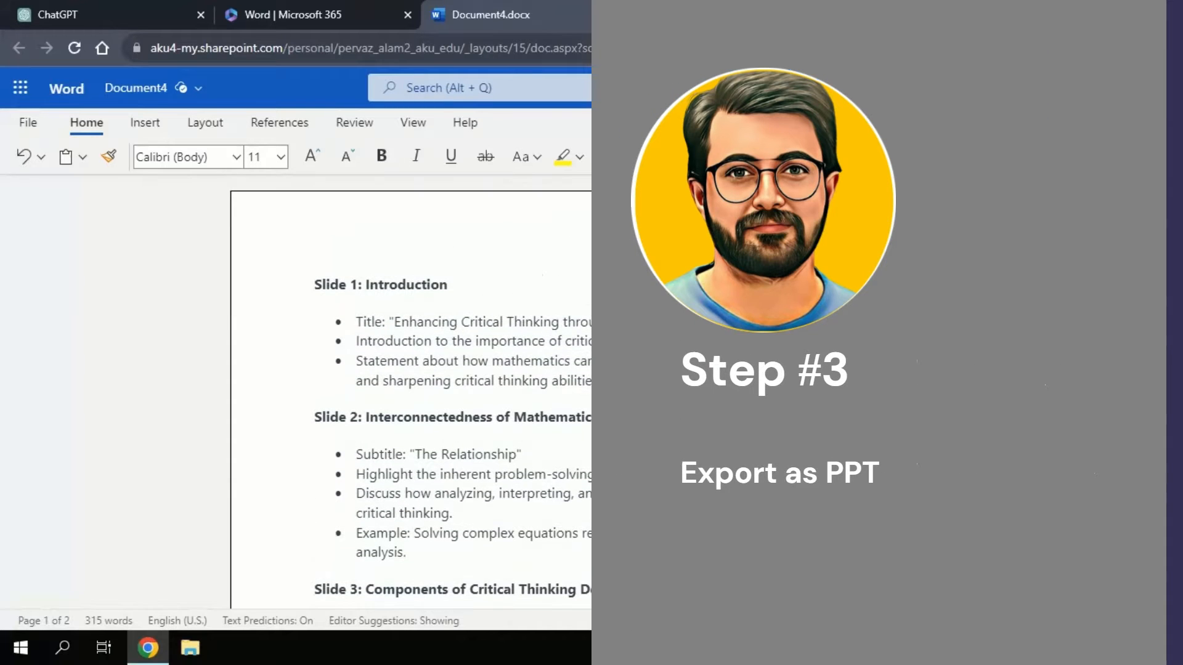
# - Start exporting the document to a PowerPoint presentation and load more design themes to choose from
pyautogui.click(19, 120)
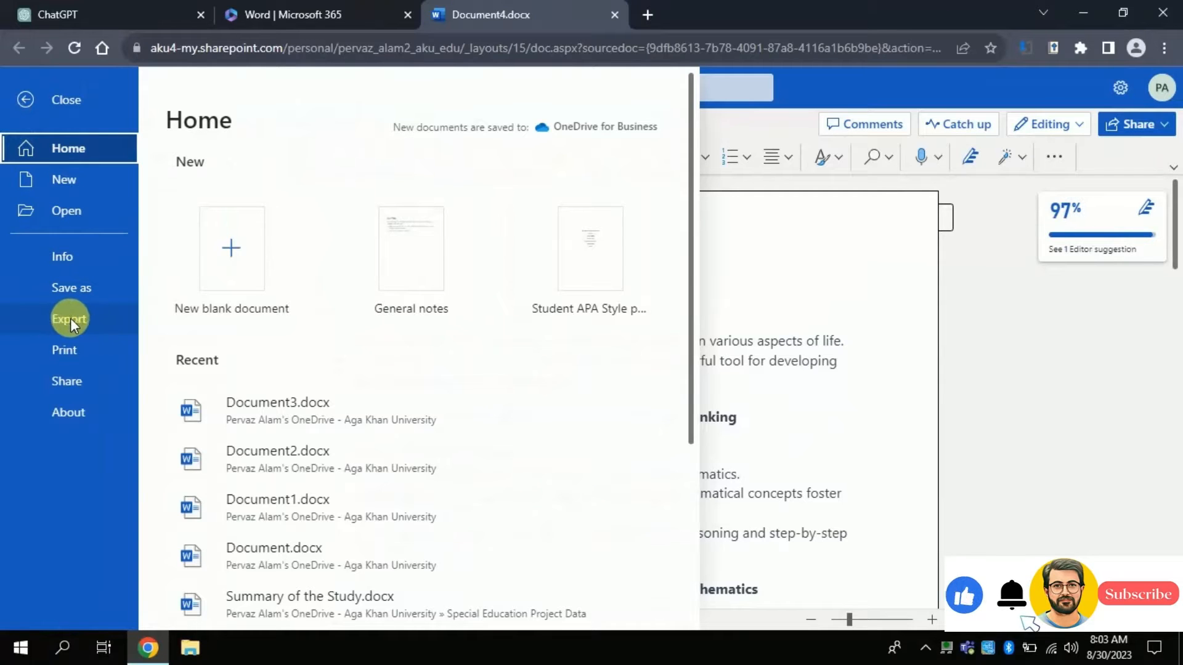
pyautogui.click(65, 320)
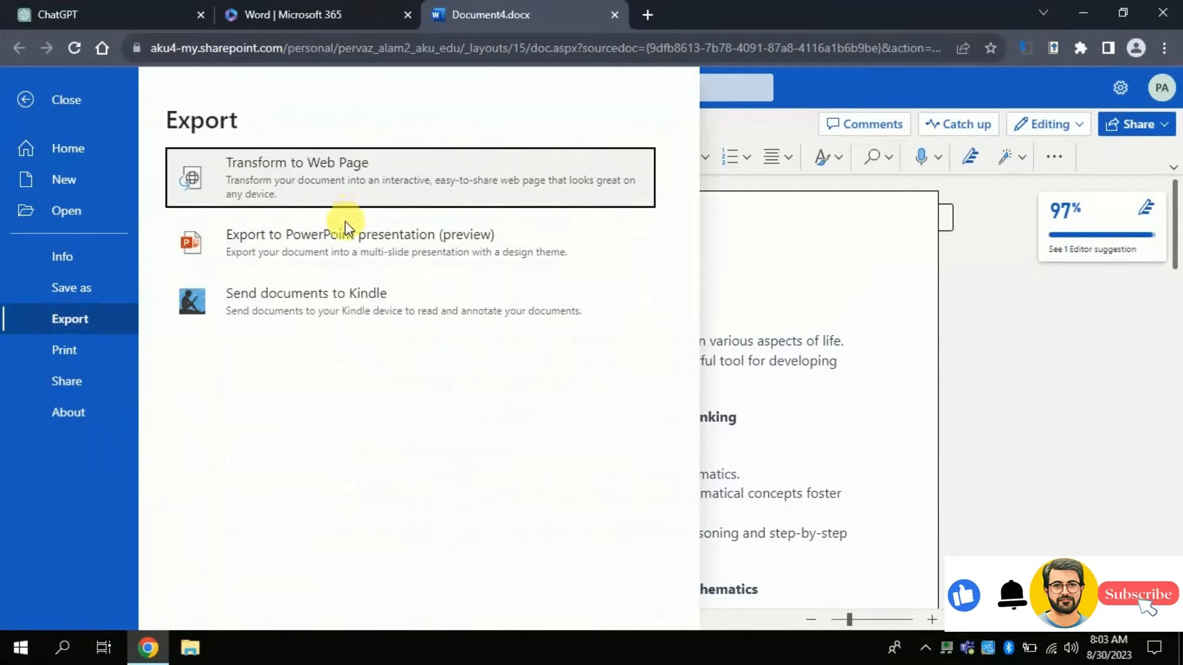
pyautogui.click(308, 244)
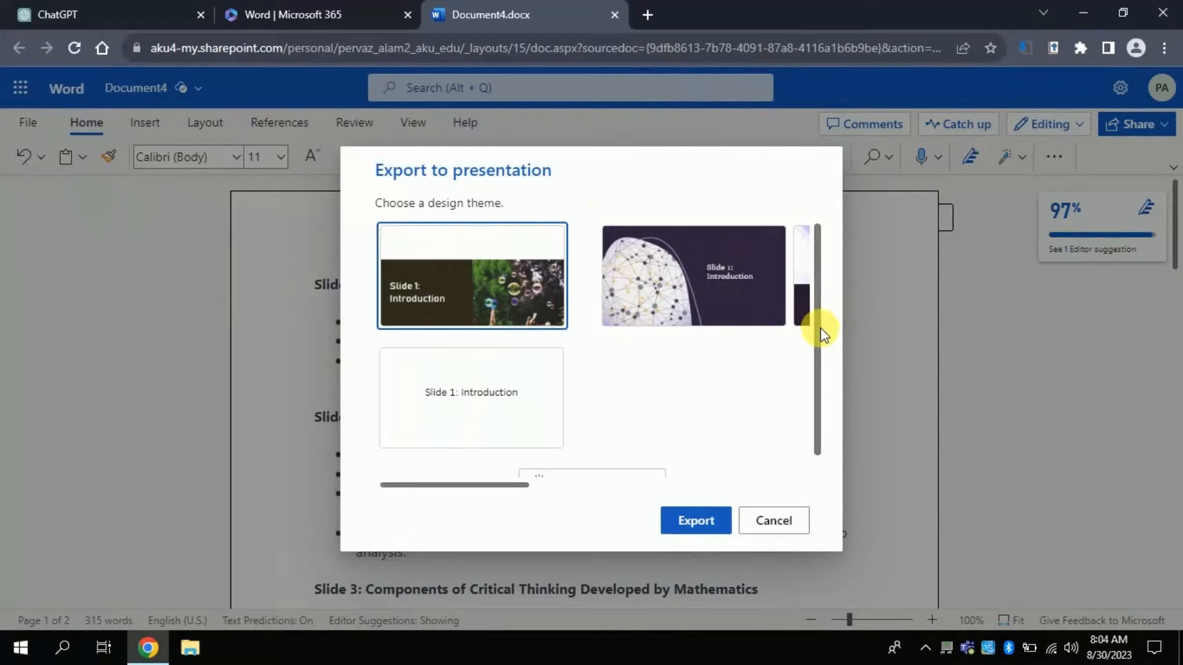
pyautogui.moveTo(822, 333); pyautogui.dragTo(816, 290)
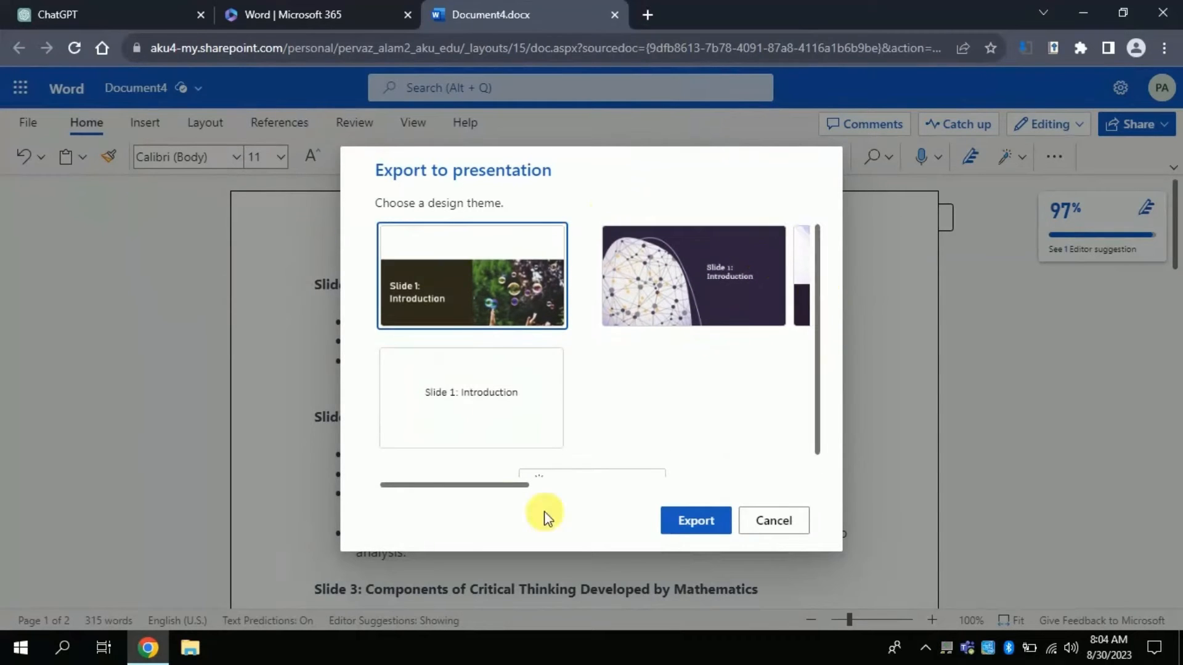
pyautogui.moveTo(490, 490); pyautogui.dragTo(469, 473)
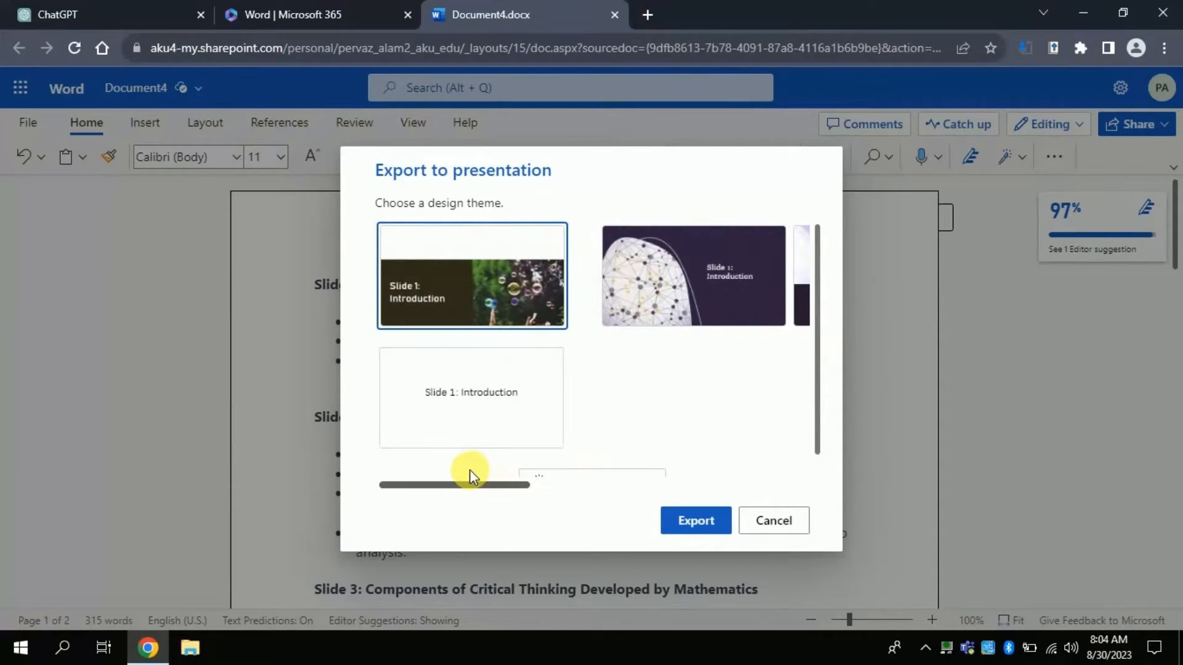
pyautogui.moveTo(818, 327); pyautogui.dragTo(821, 382)
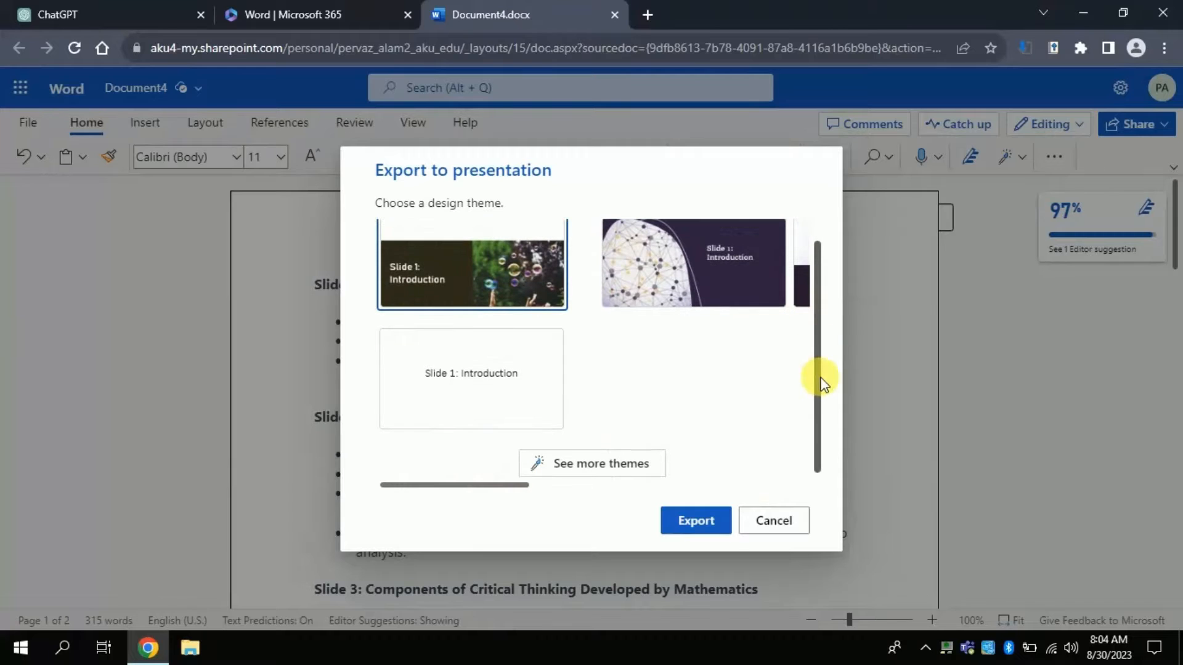
pyautogui.click(602, 465)
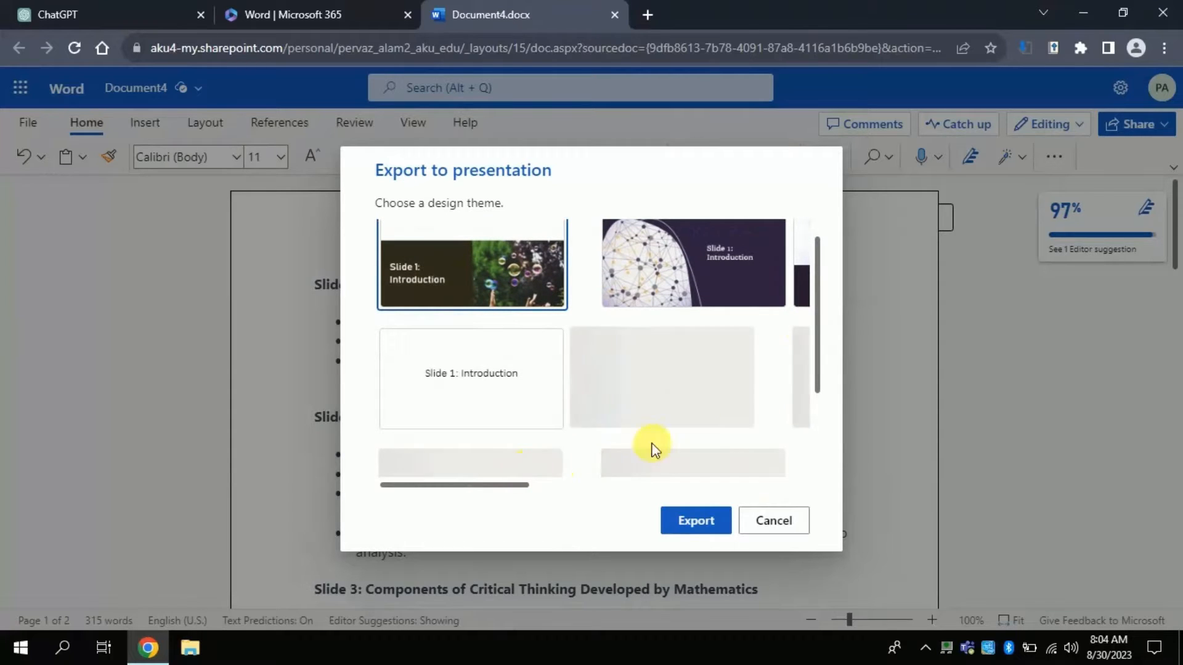
# - Look through the additional themes, export the presentation with the bubble-photo theme Design idea 1, and open it
pyautogui.moveTo(818, 363); pyautogui.dragTo(813, 435)
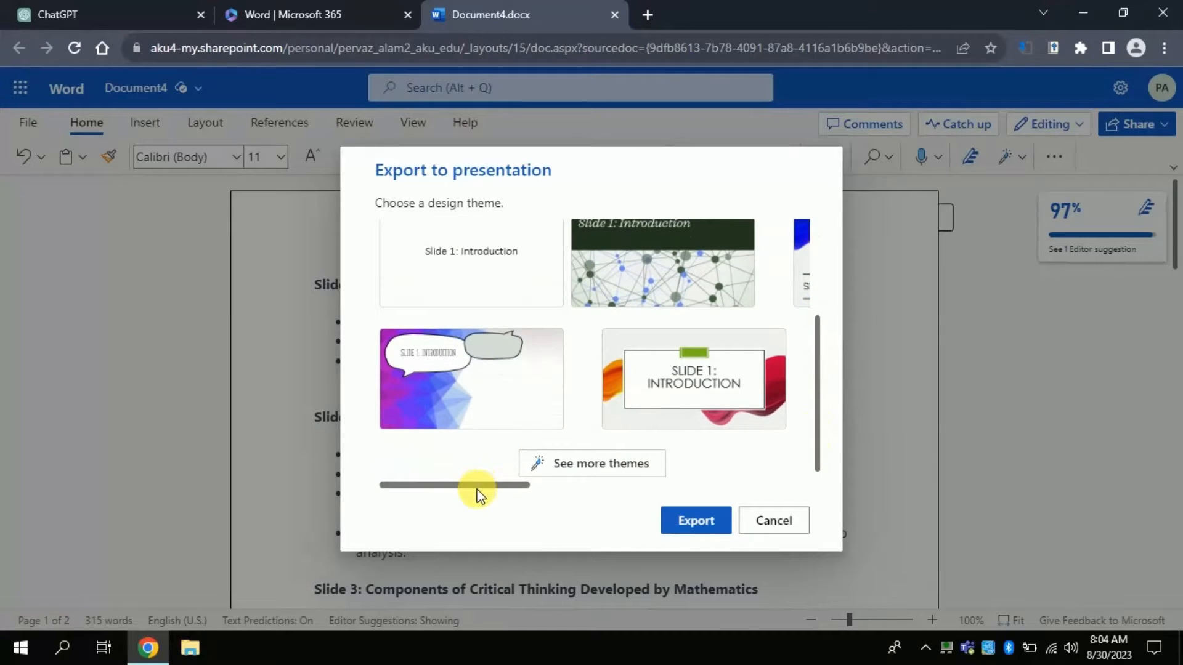
pyautogui.moveTo(475, 487); pyautogui.dragTo(708, 483)
pyautogui.moveTo(607, 487); pyautogui.dragTo(441, 478)
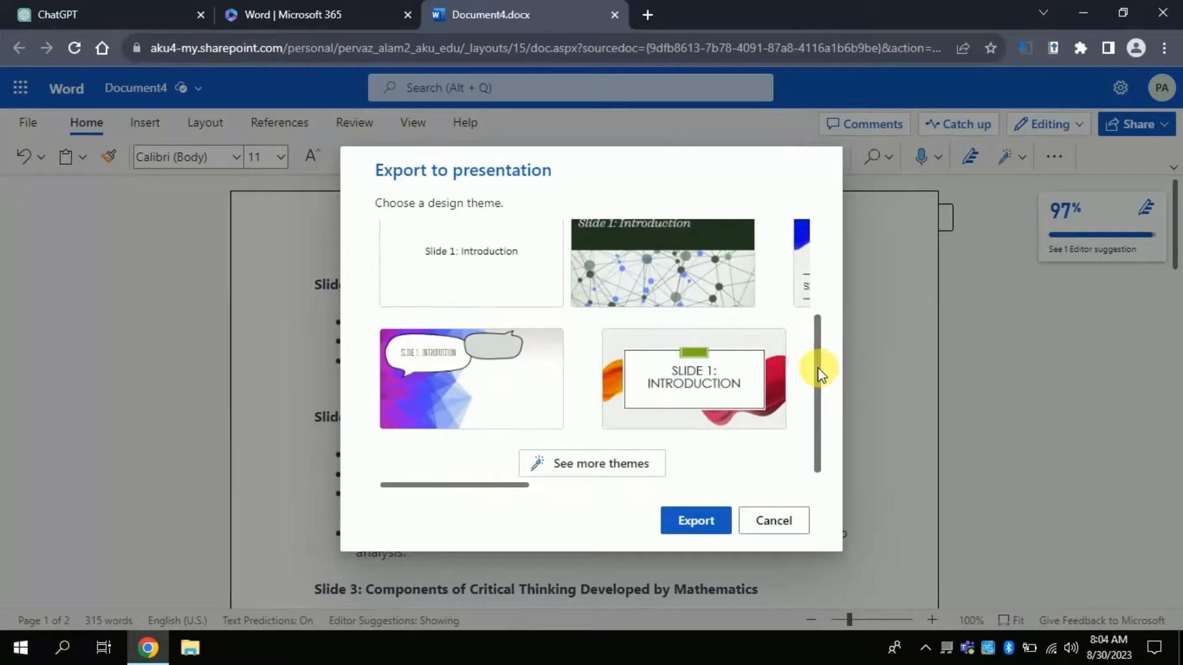
pyautogui.moveTo(818, 368); pyautogui.dragTo(795, 232)
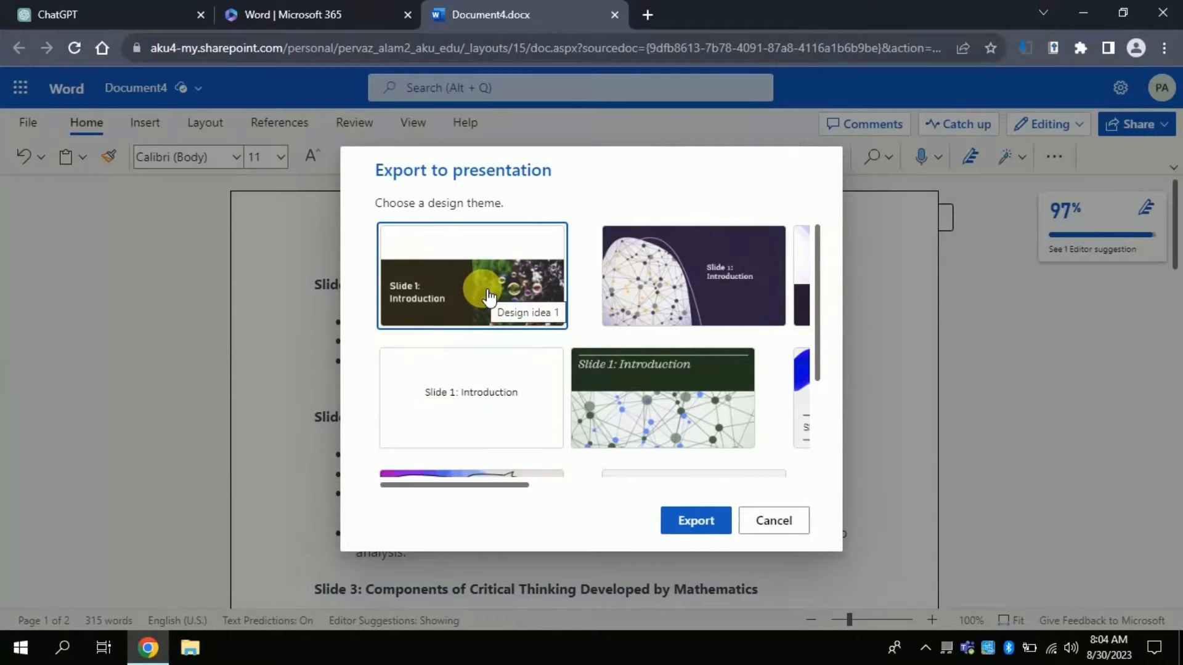
pyautogui.click(690, 534)
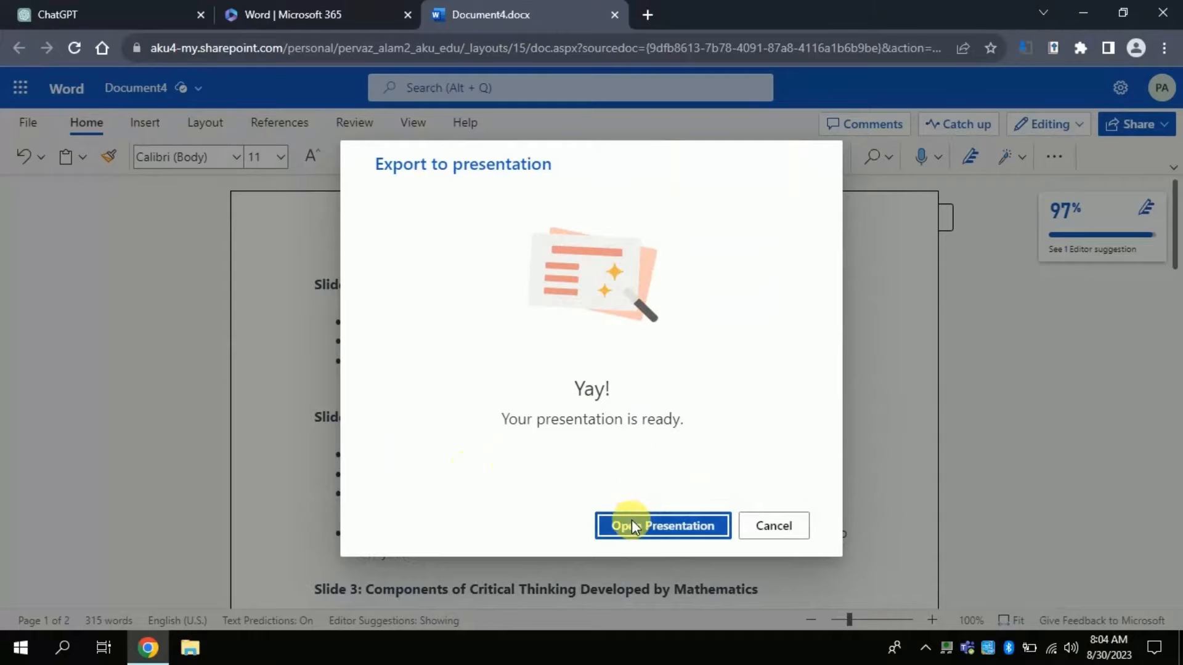
pyautogui.click(642, 530)
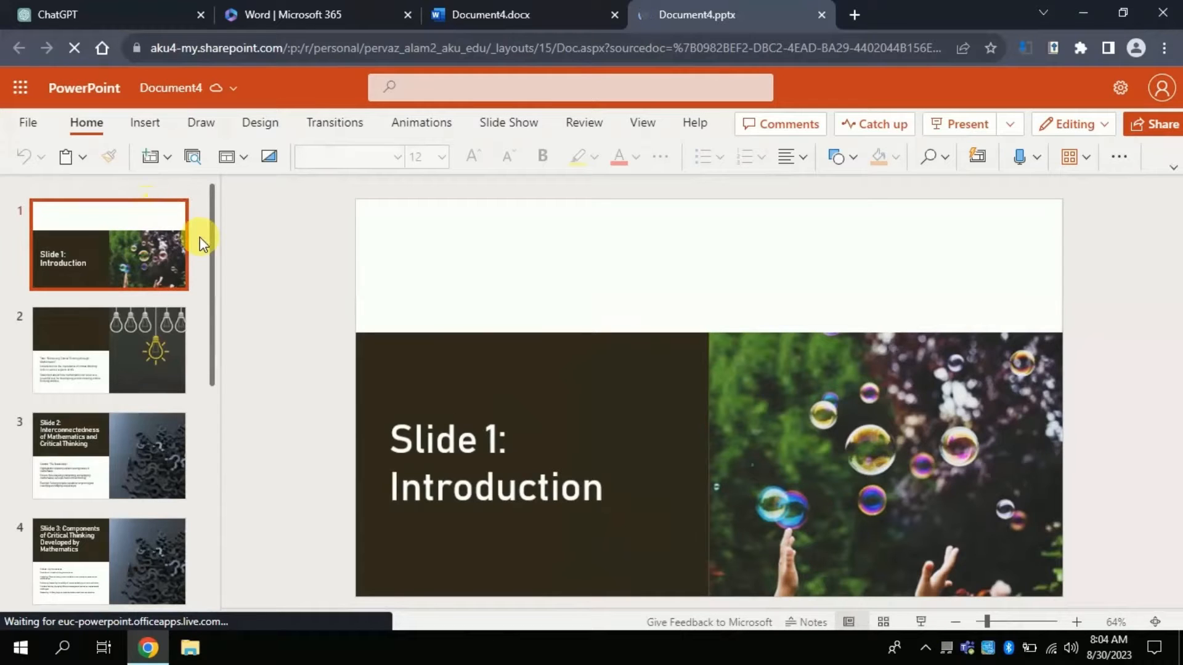
# - Examine the content and design of the first three slides of the exported presentation
pyautogui.click(149, 321)
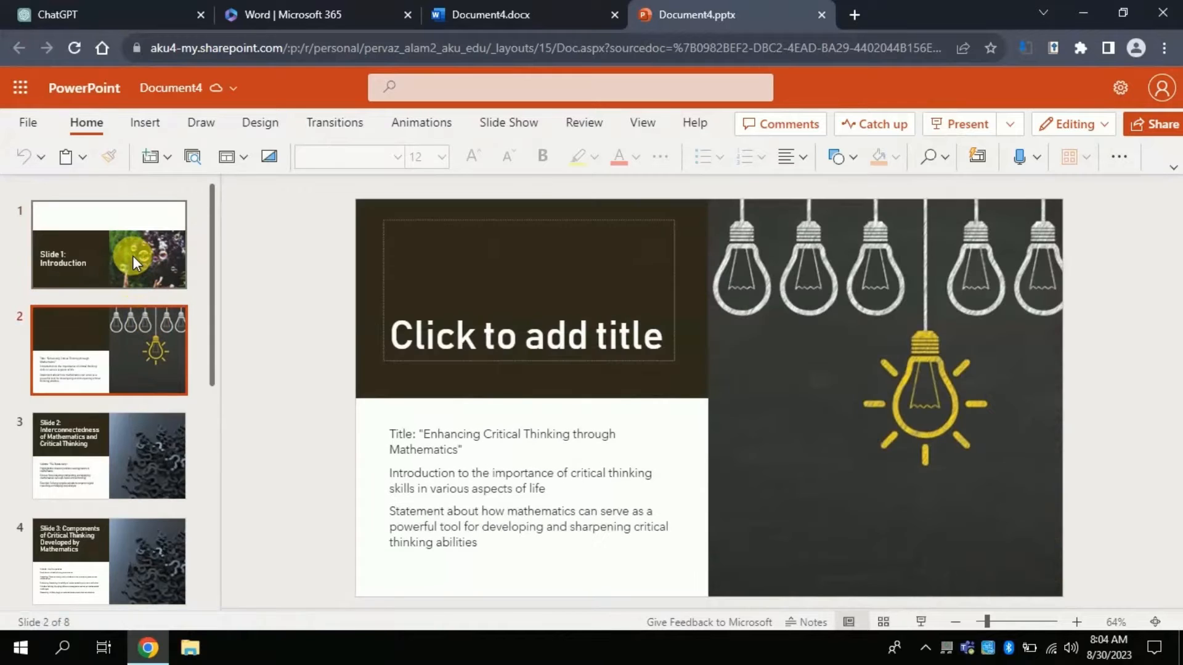
pyautogui.click(133, 256)
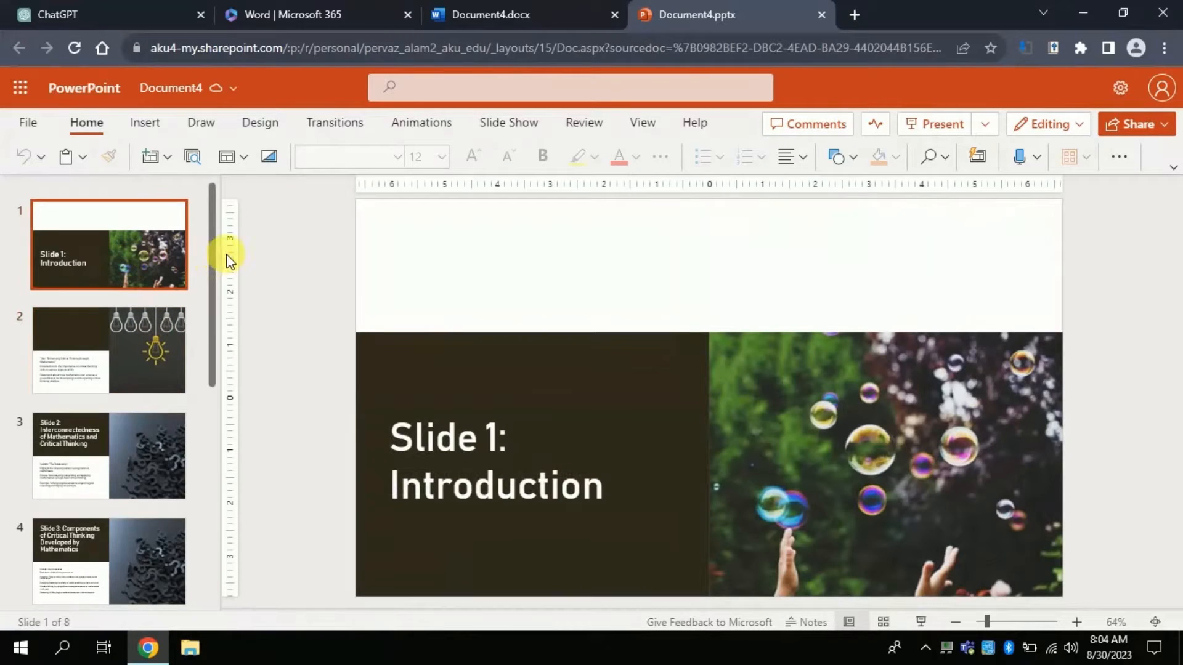
pyautogui.moveTo(212, 254); pyautogui.dragTo(211, 278)
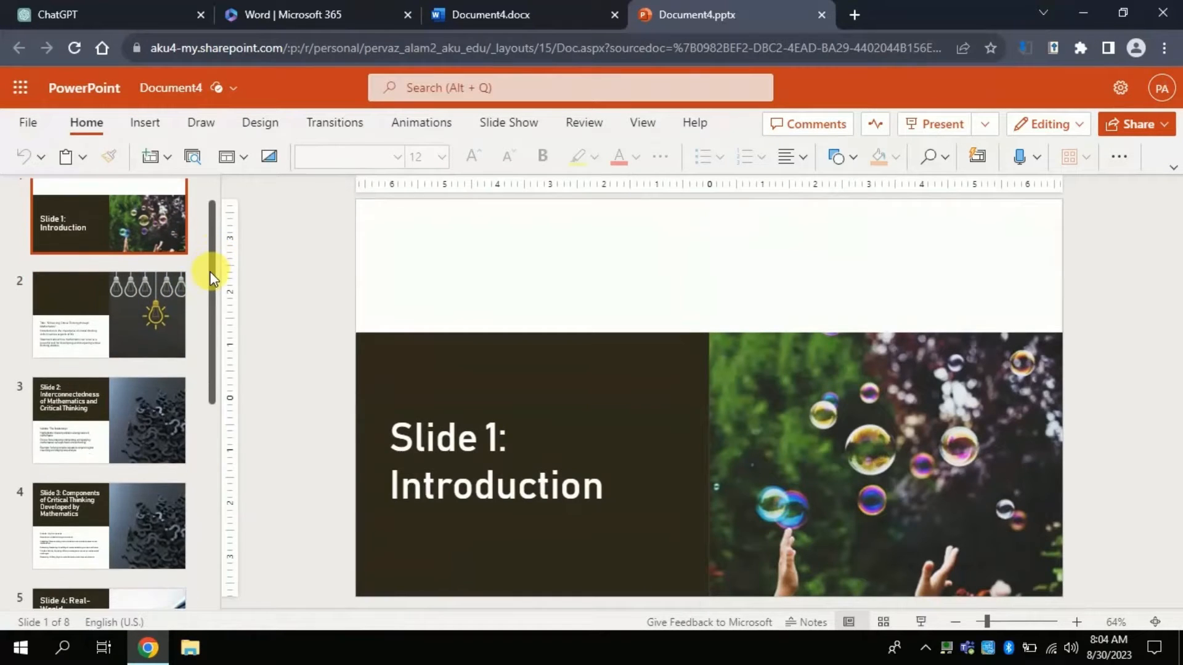
pyautogui.click(104, 309)
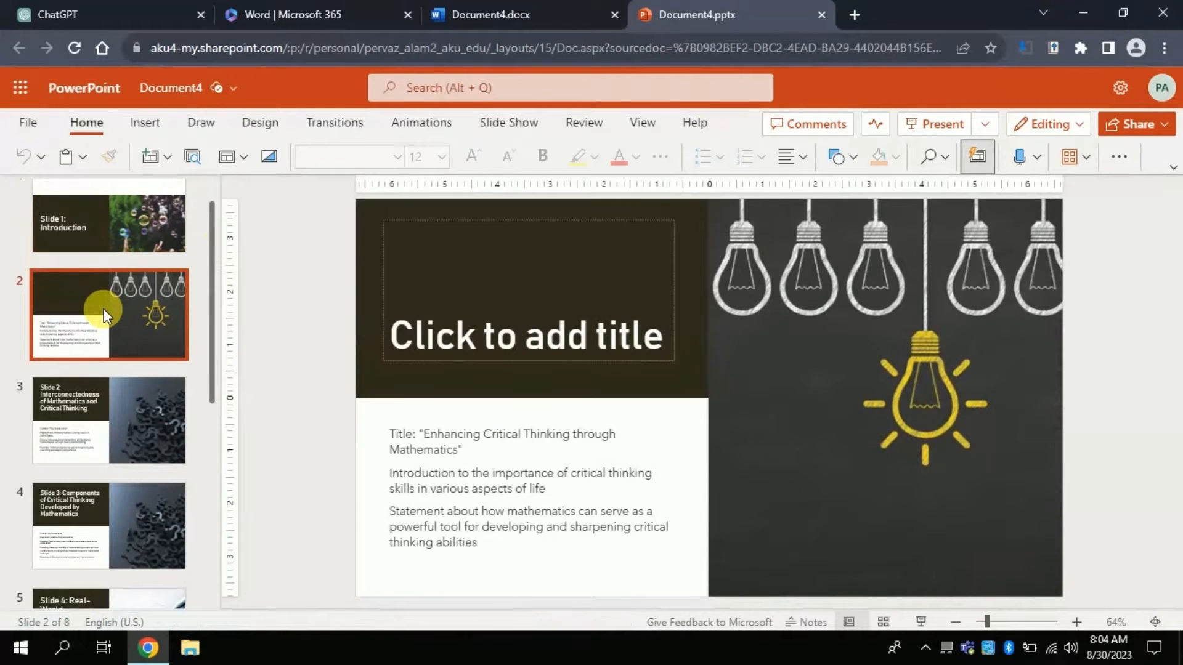
pyautogui.click(90, 385)
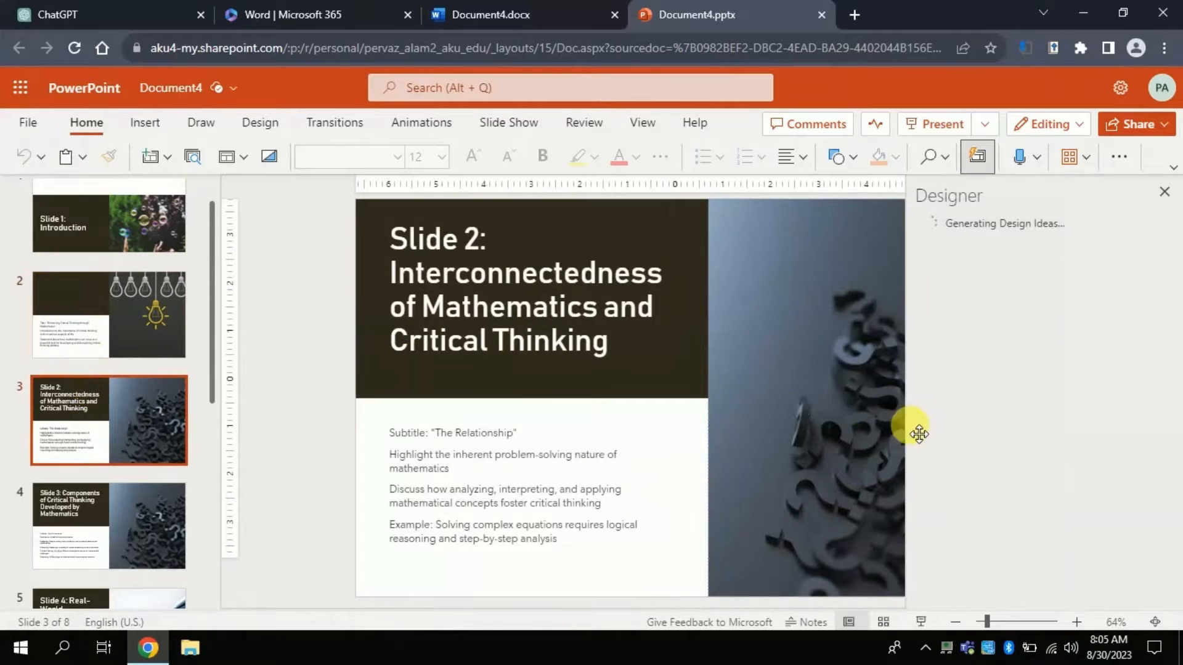
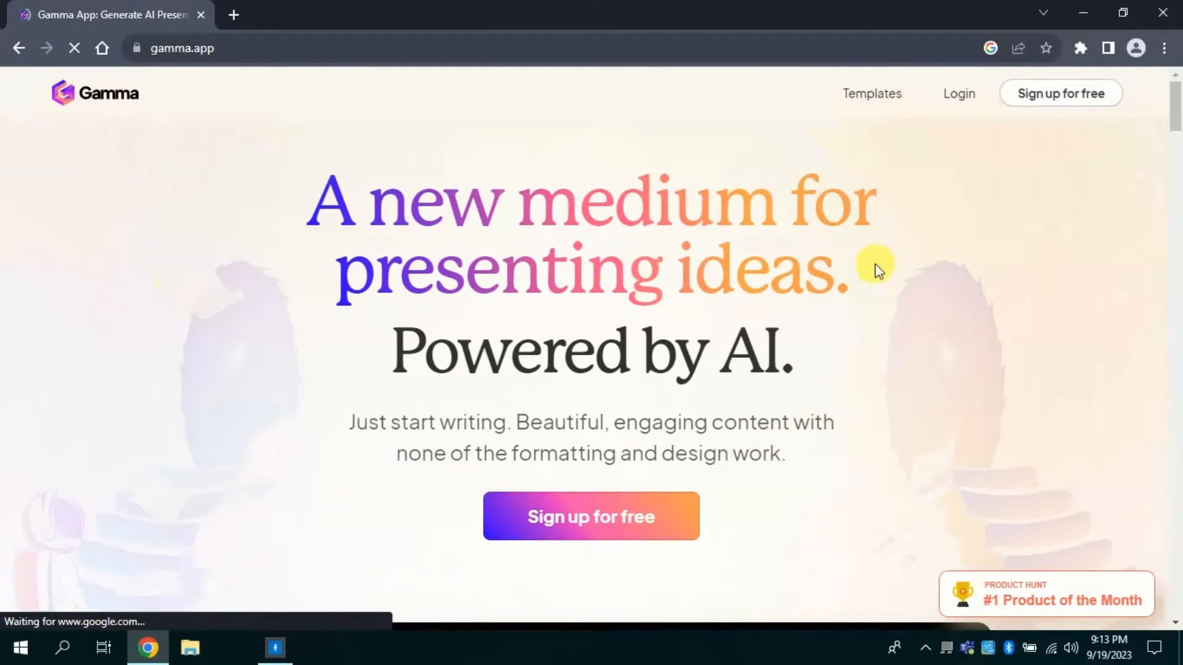
# - Sign up for Gamma with an existing Google account, submitting the account password
pyautogui.moveTo(1175, 108); pyautogui.dragTo(1180, 151)
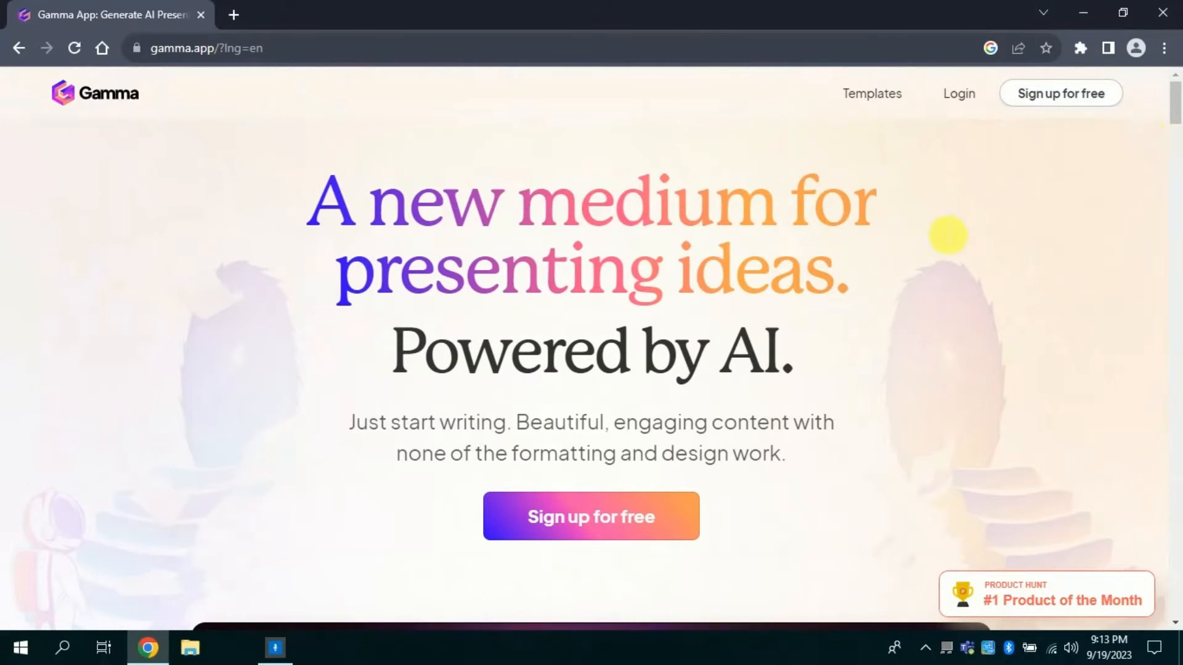
pyautogui.click(1068, 98)
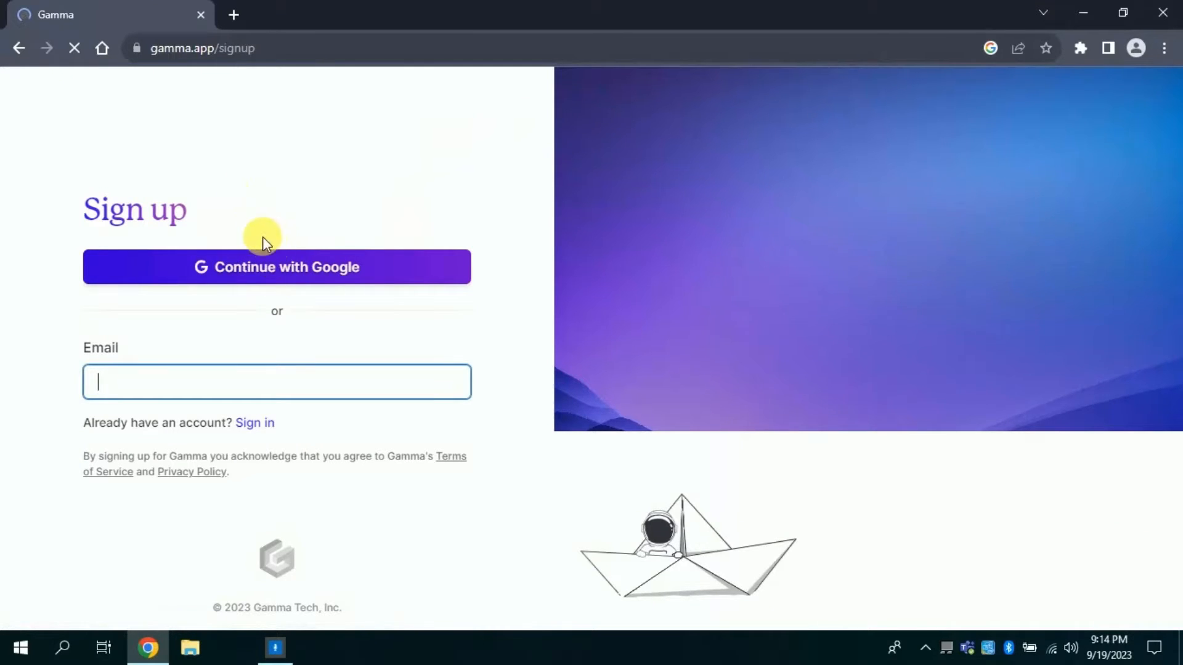
pyautogui.click(272, 294)
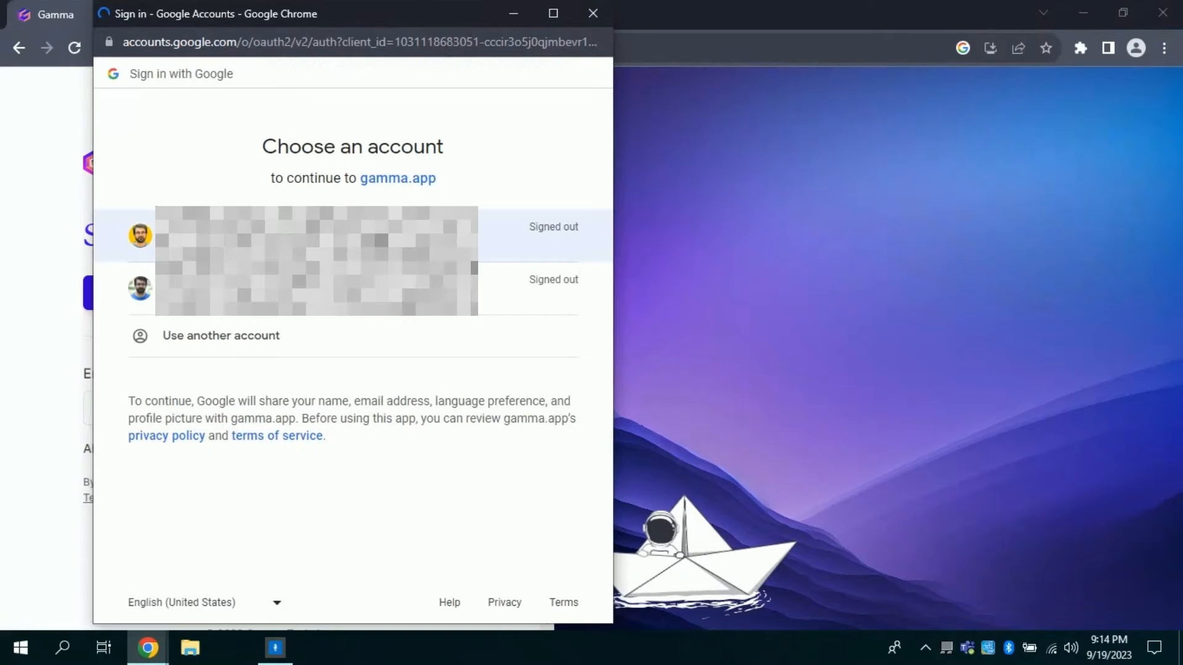
pyautogui.click(298, 312)
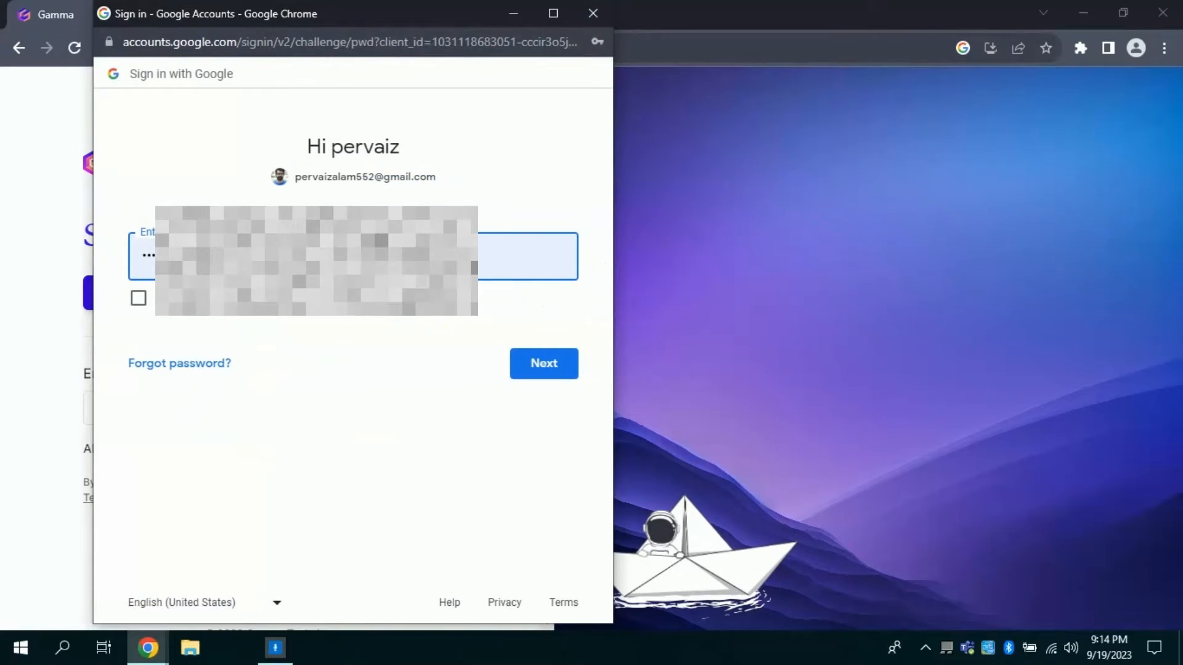
pyautogui.click(536, 375)
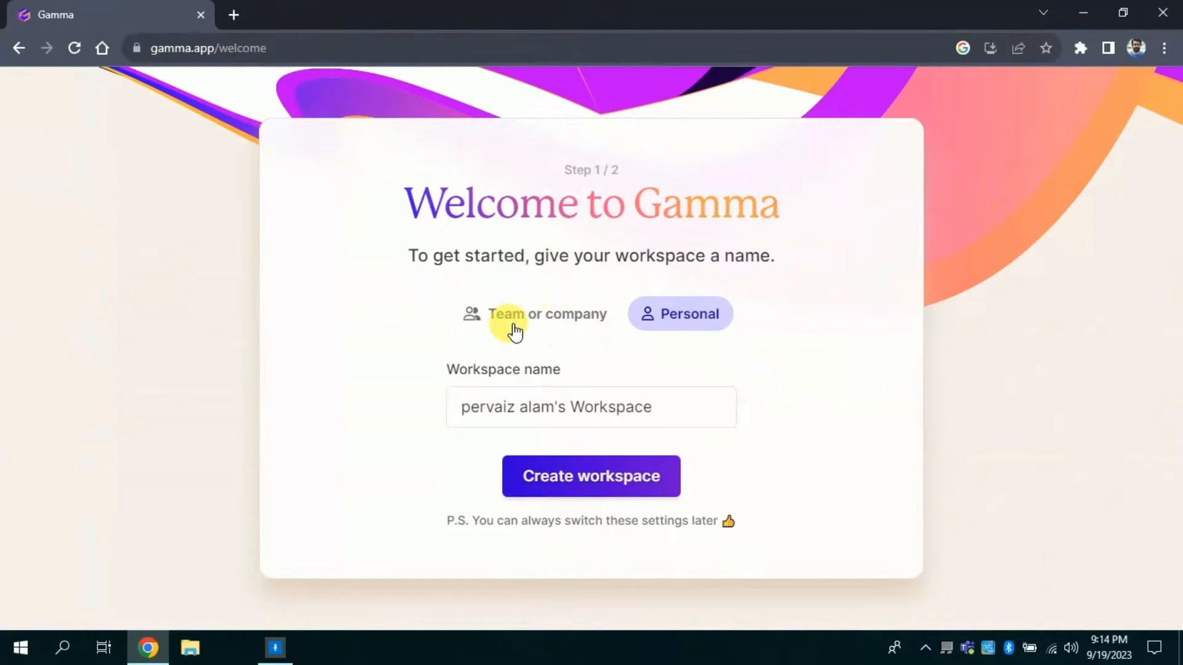
# - Create a workspace of the Personal type, keeping the suggested workspace name
pyautogui.click(569, 410)
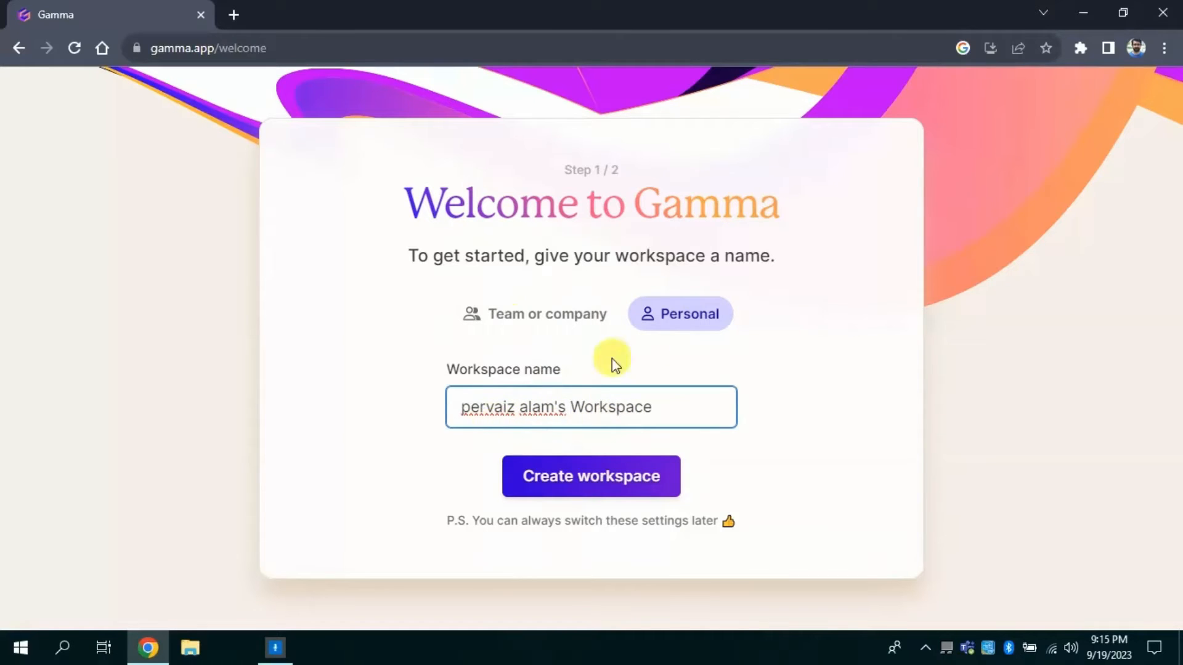
pyautogui.click(677, 326)
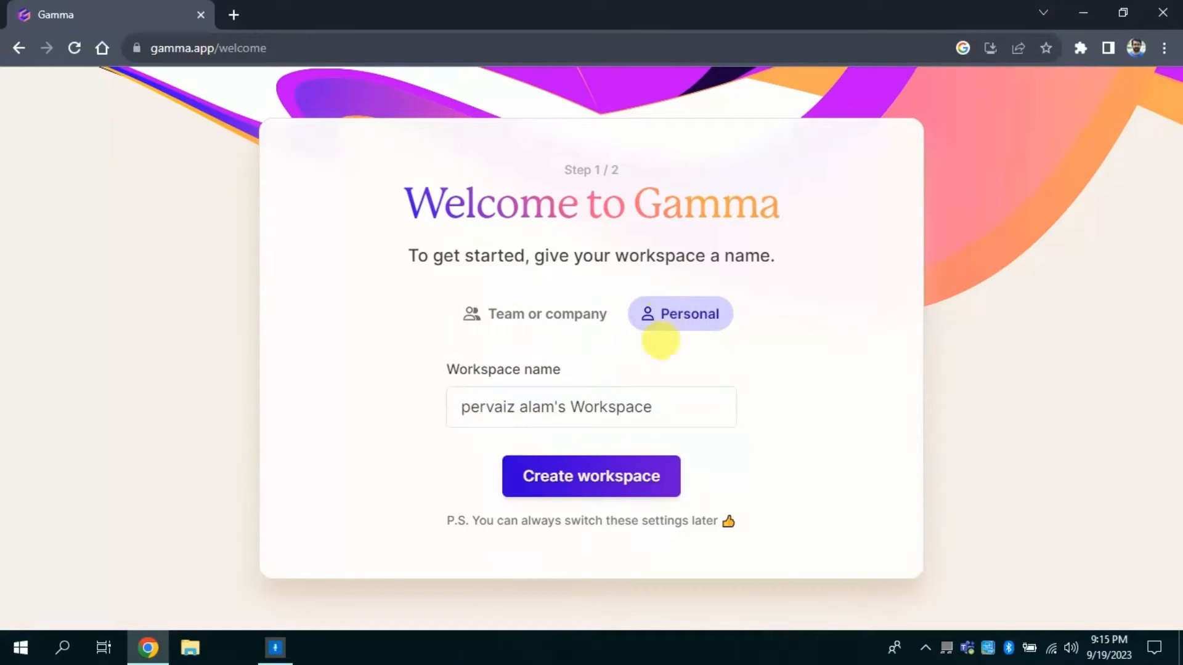
pyautogui.click(590, 477)
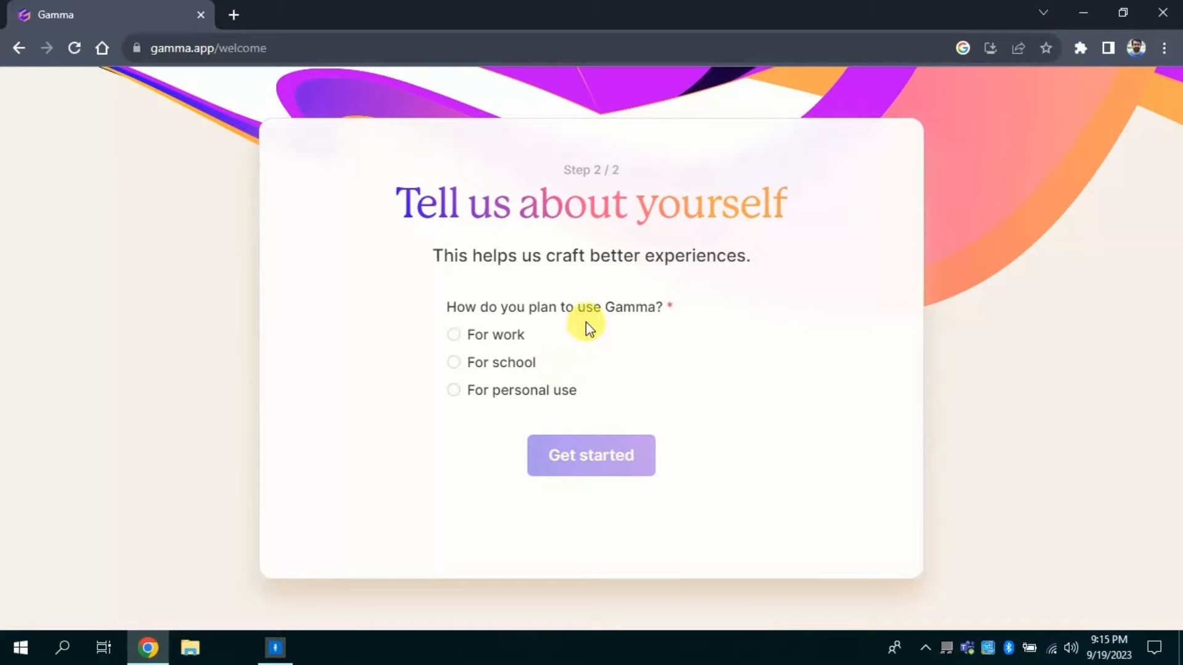
# - Complete the sign-up questionnaire with personal use, Education (educator) as the kind of work and "social media" as the source, and submit it
pyautogui.click(484, 391)
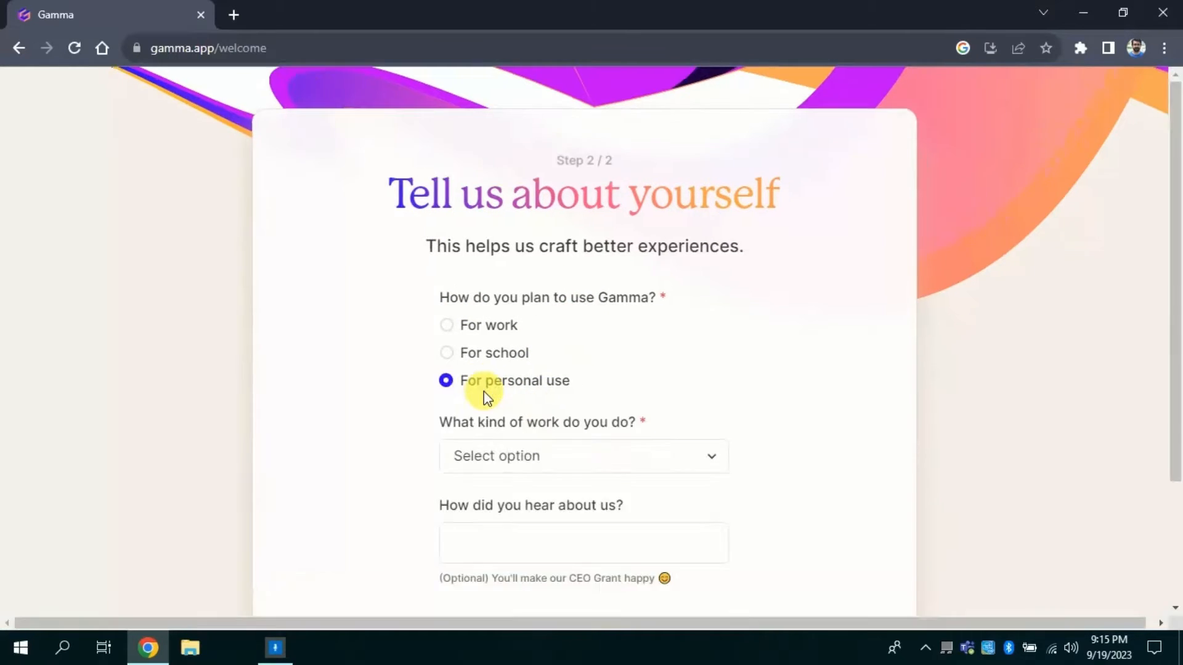
pyautogui.click(633, 466)
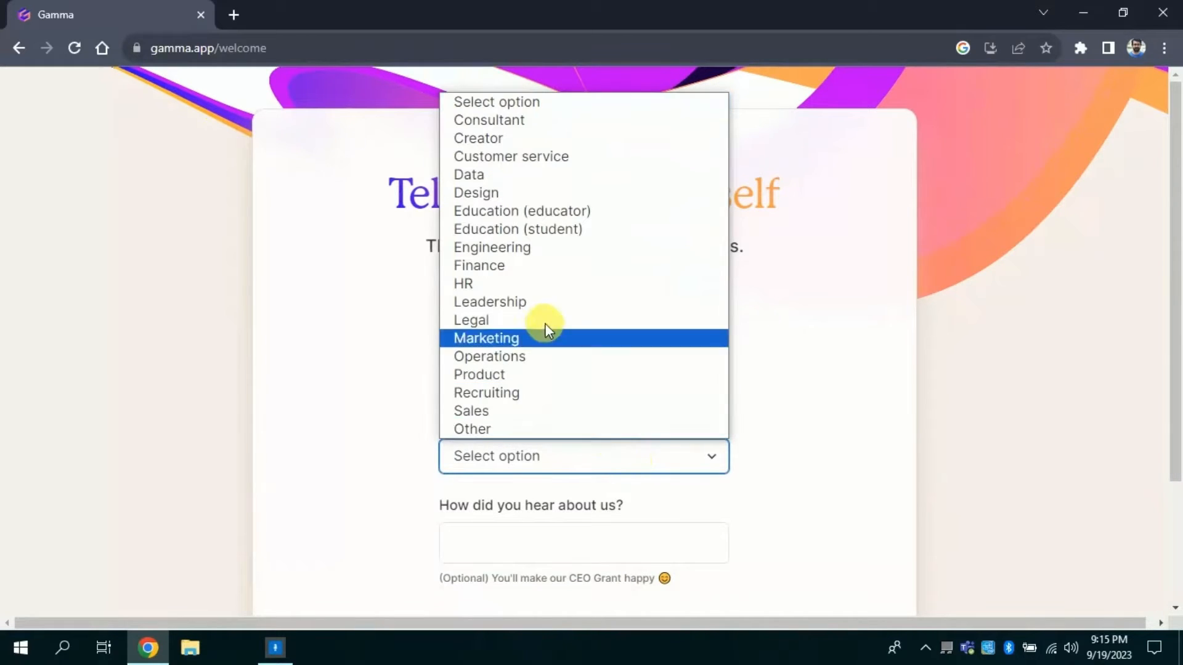
pyautogui.click(509, 213)
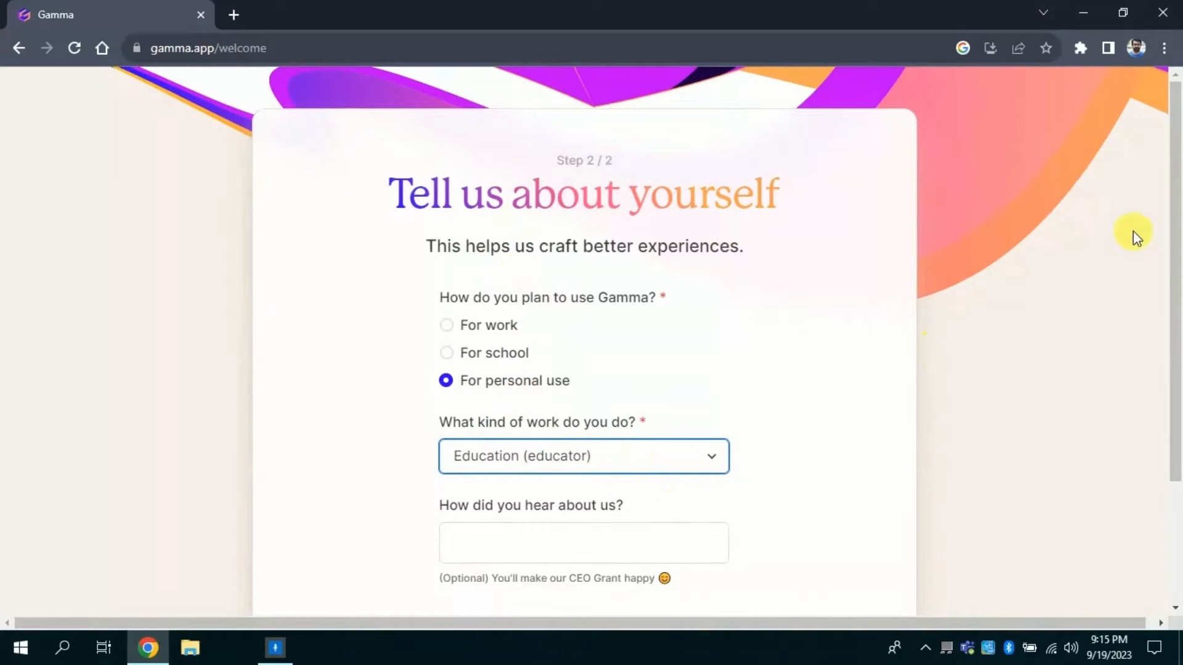
pyautogui.scroll(-2, 1165, 238)
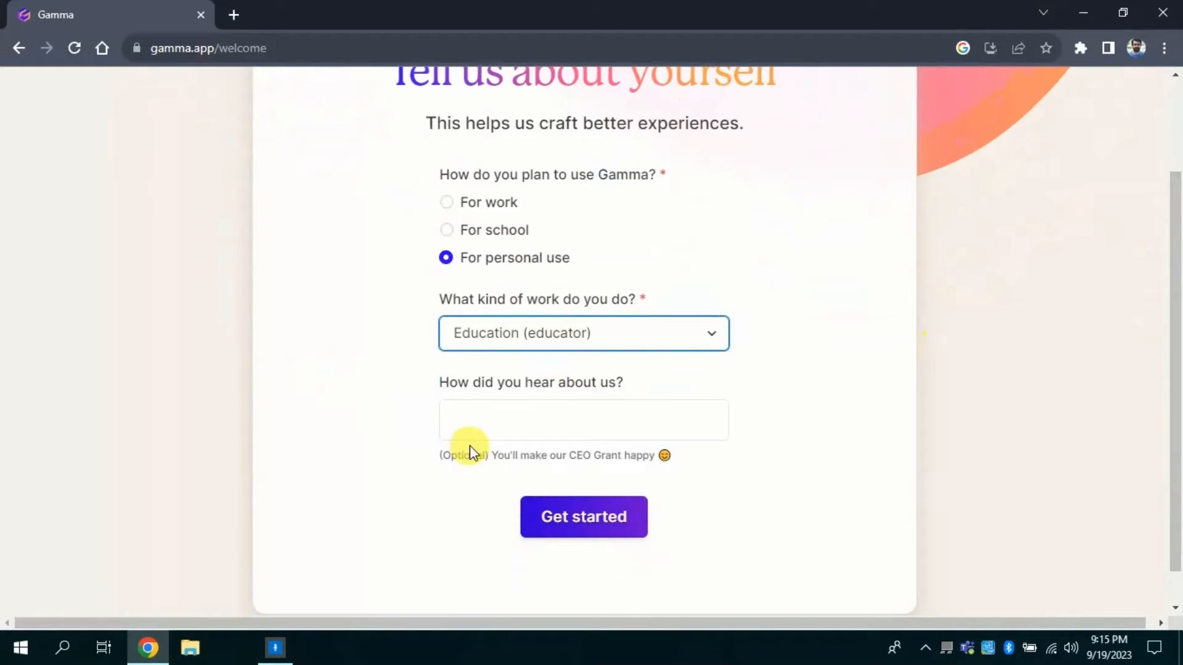
pyautogui.click(468, 428)
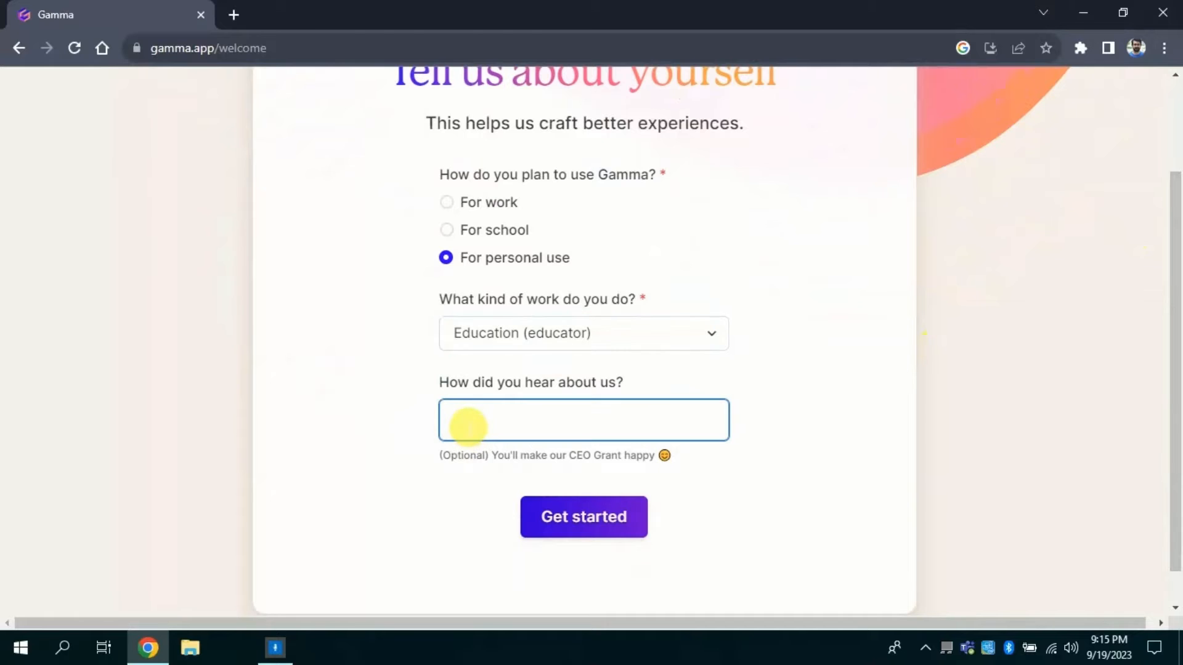
pyautogui.write('social media')
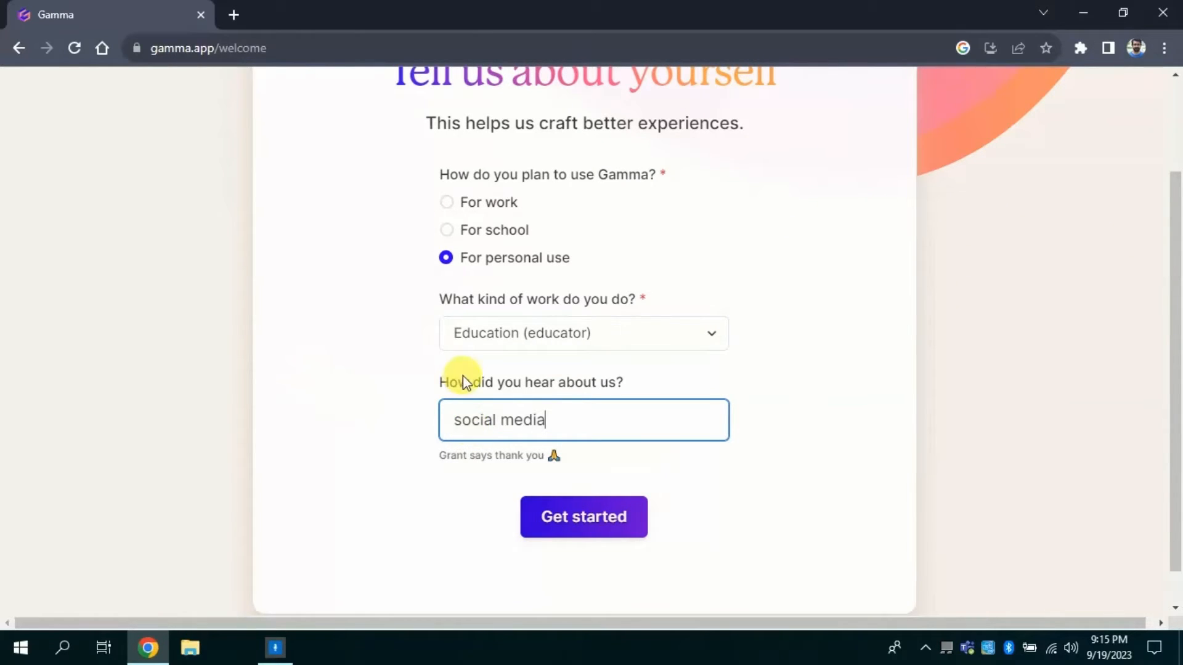
pyautogui.click(604, 522)
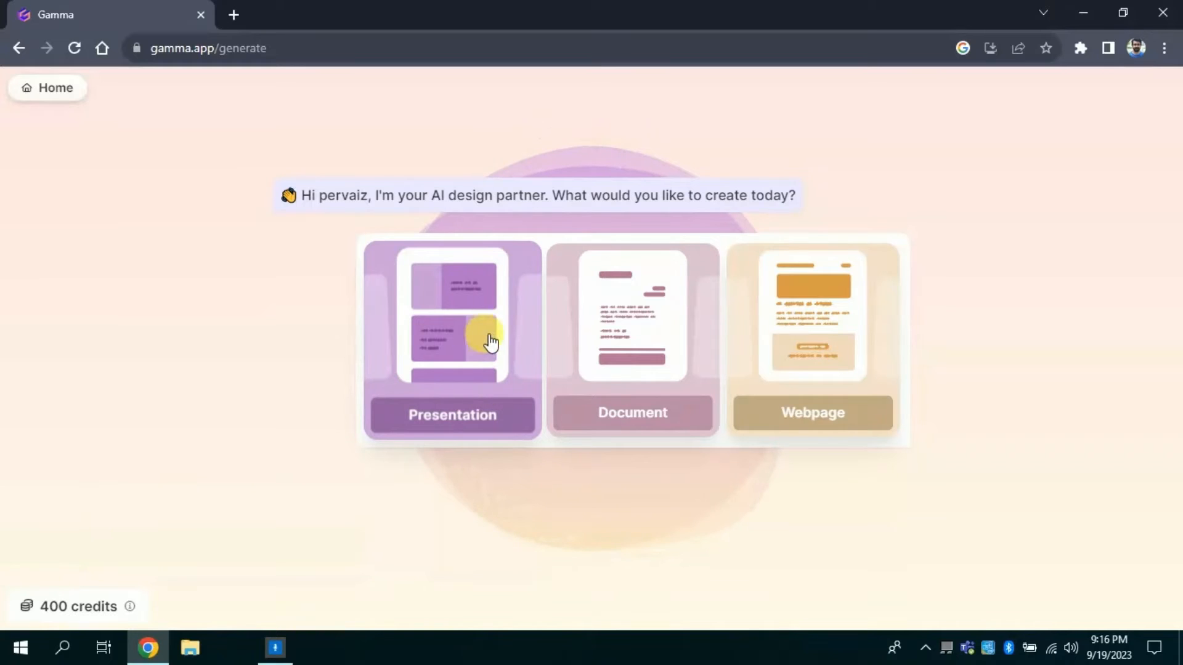
# - Start a new AI presentation and generate an outline on the topic "Technology and students achievement in Mathematics"
pyautogui.click(473, 364)
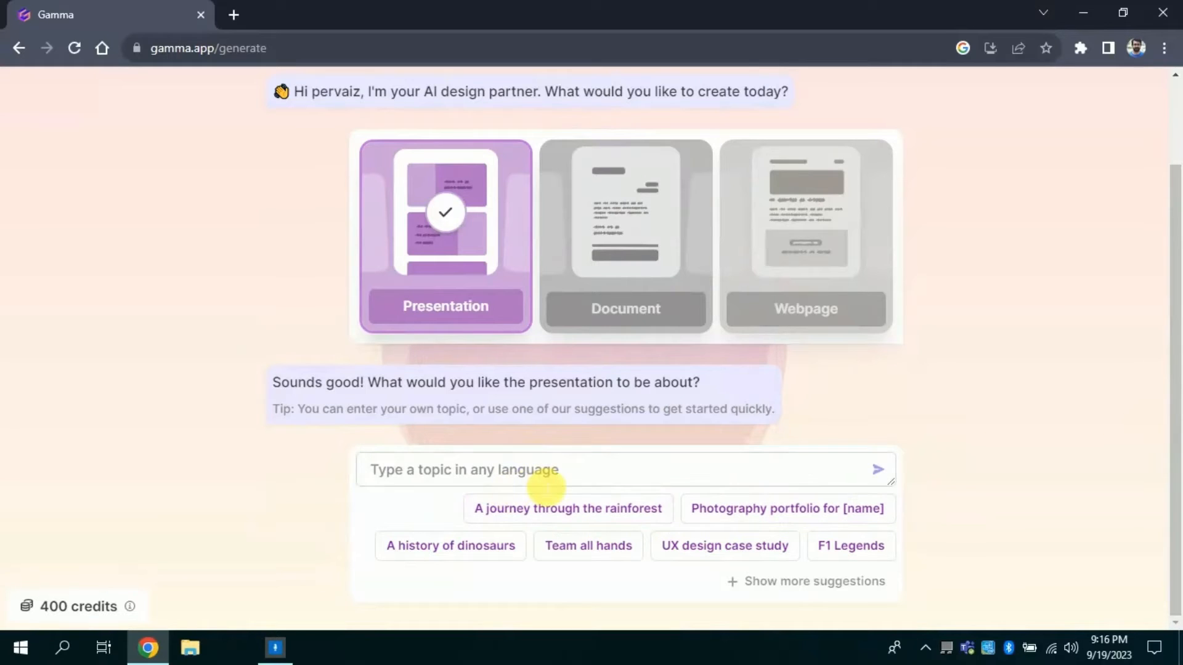
pyautogui.click(822, 483)
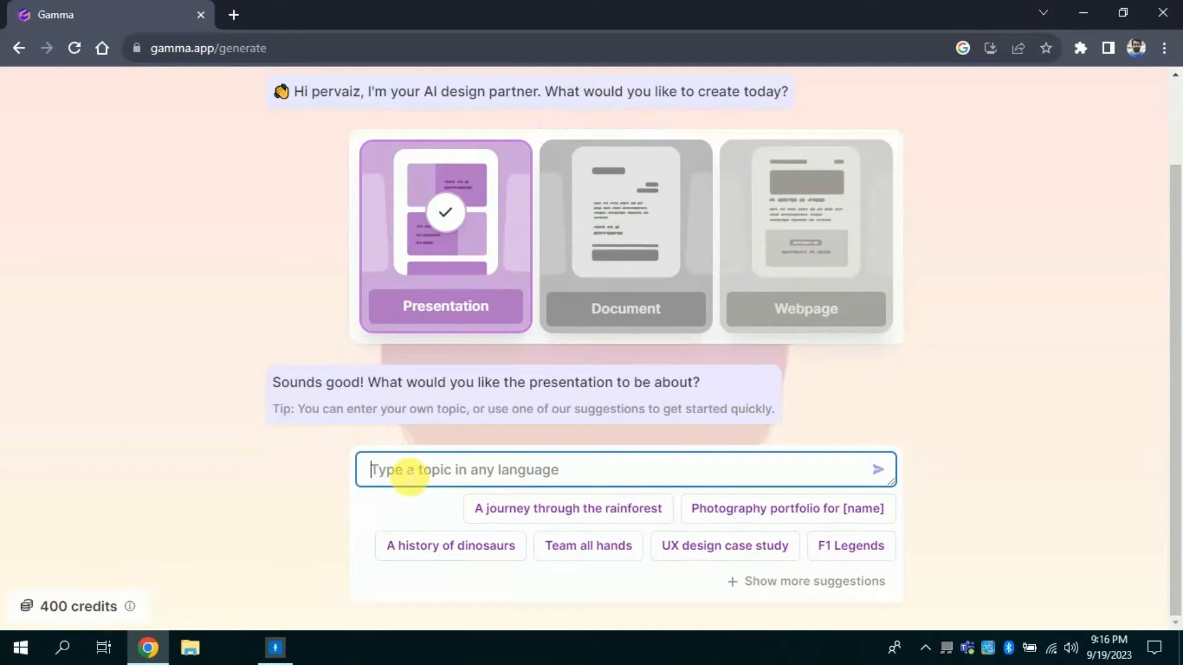
pyautogui.write('Technology and')
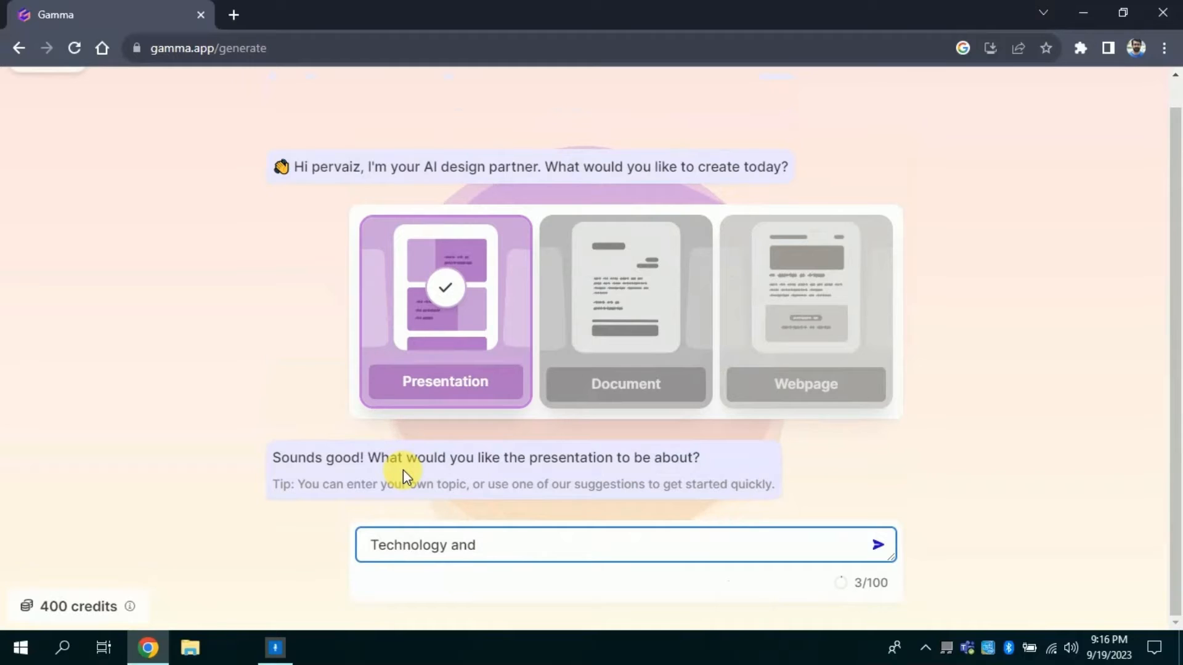
pyautogui.write(' students achivement')
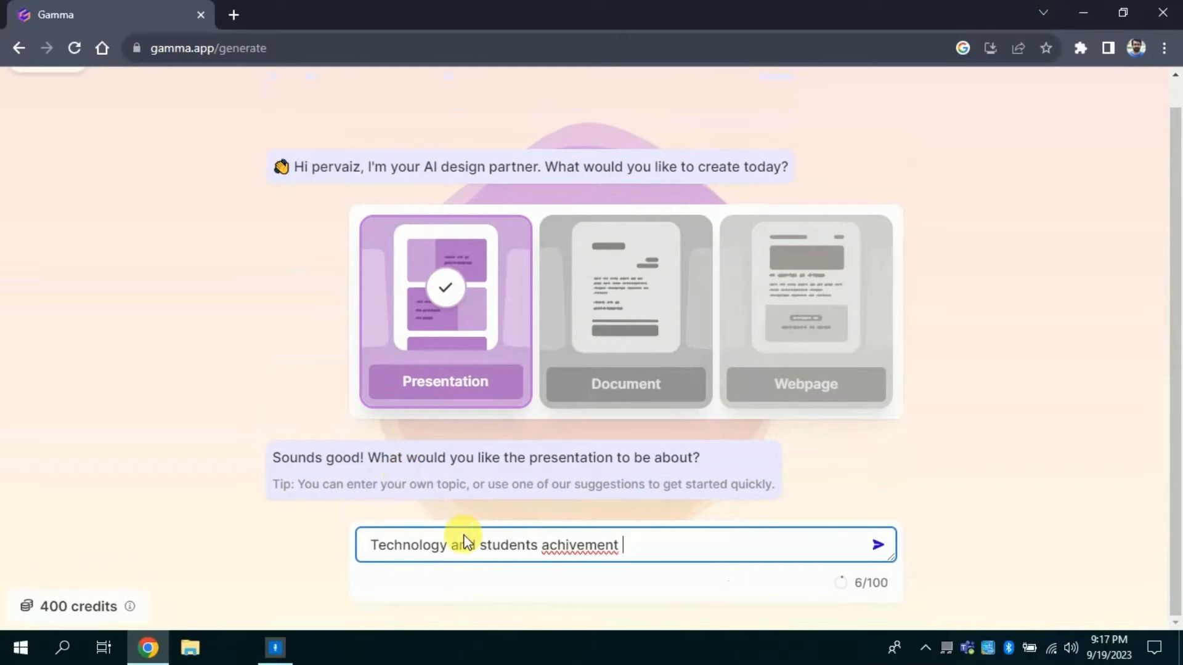
pyautogui.rightClick(565, 547)
pyautogui.click(599, 333)
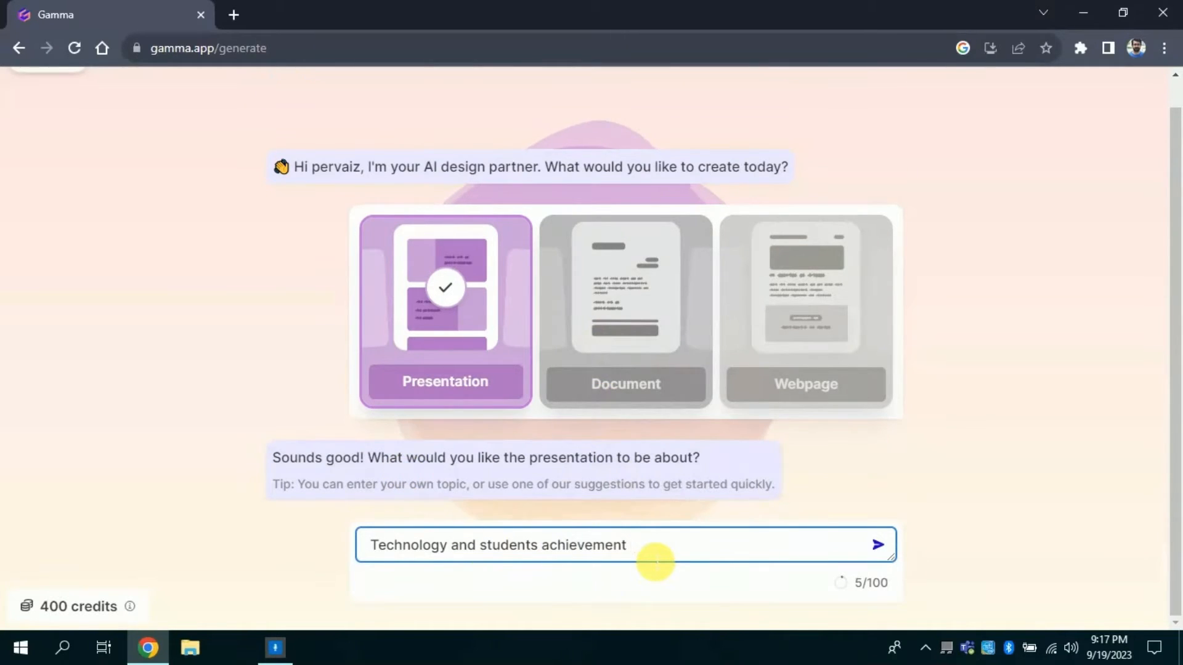
pyautogui.write('in Mathematics')
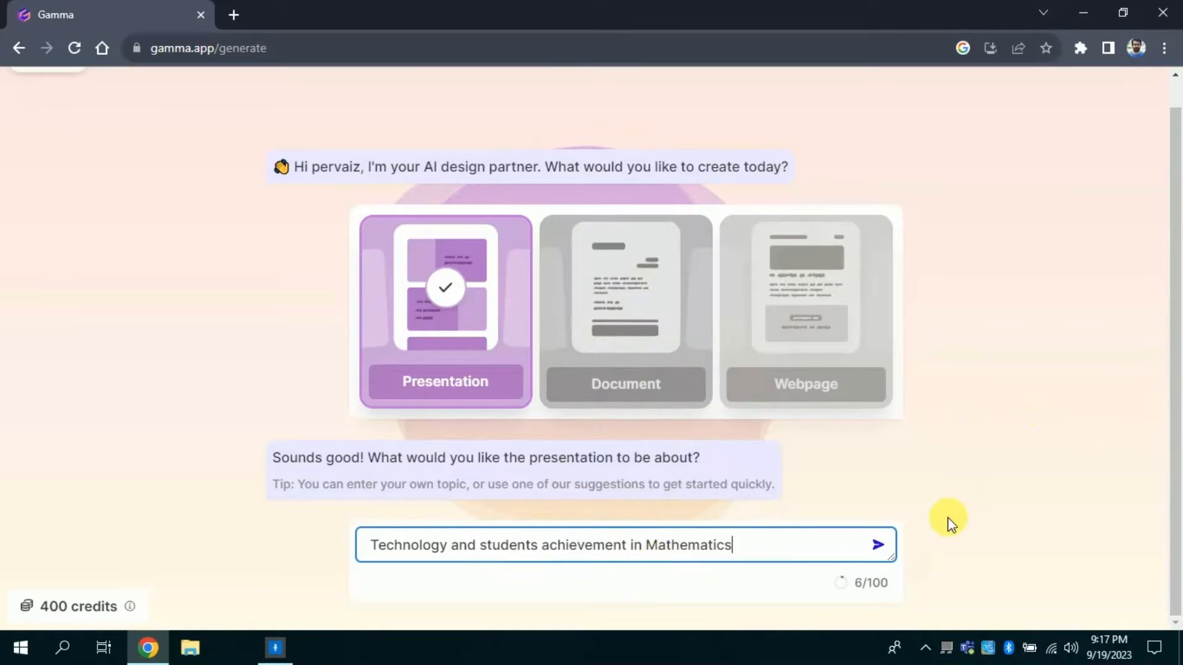
pyautogui.click(878, 546)
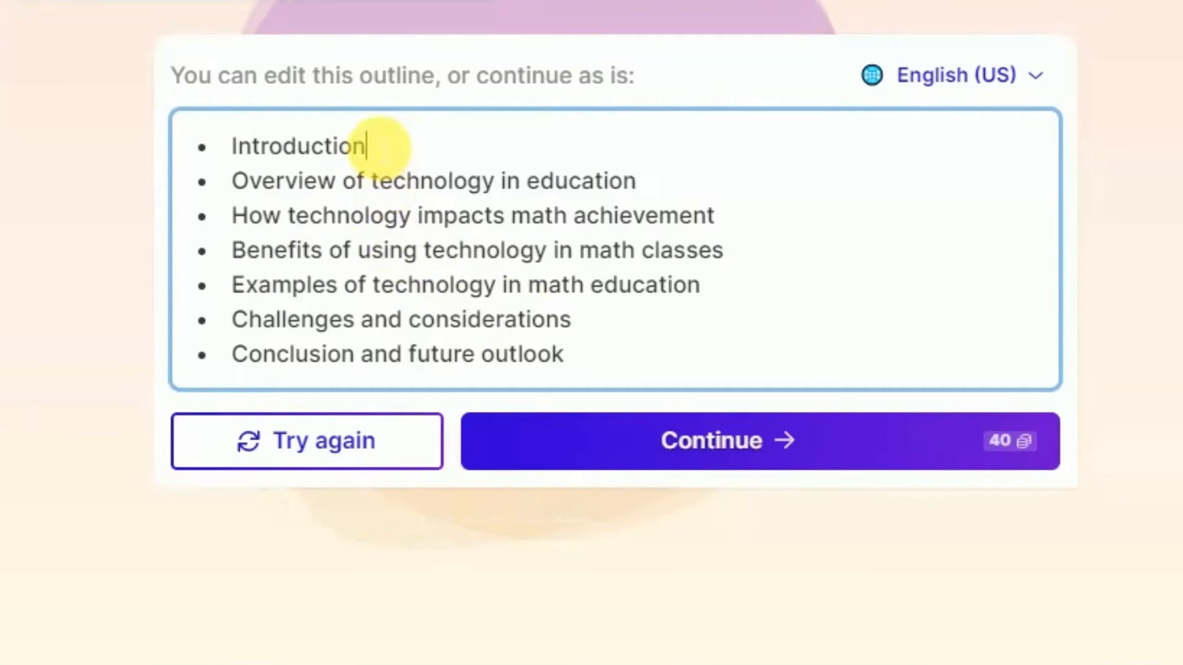
# - Examine the generated outline topic by topic, from the introduction through to the conclusion
pyautogui.moveTo(379, 146); pyautogui.dragTo(660, 197)
pyautogui.click(589, 250)
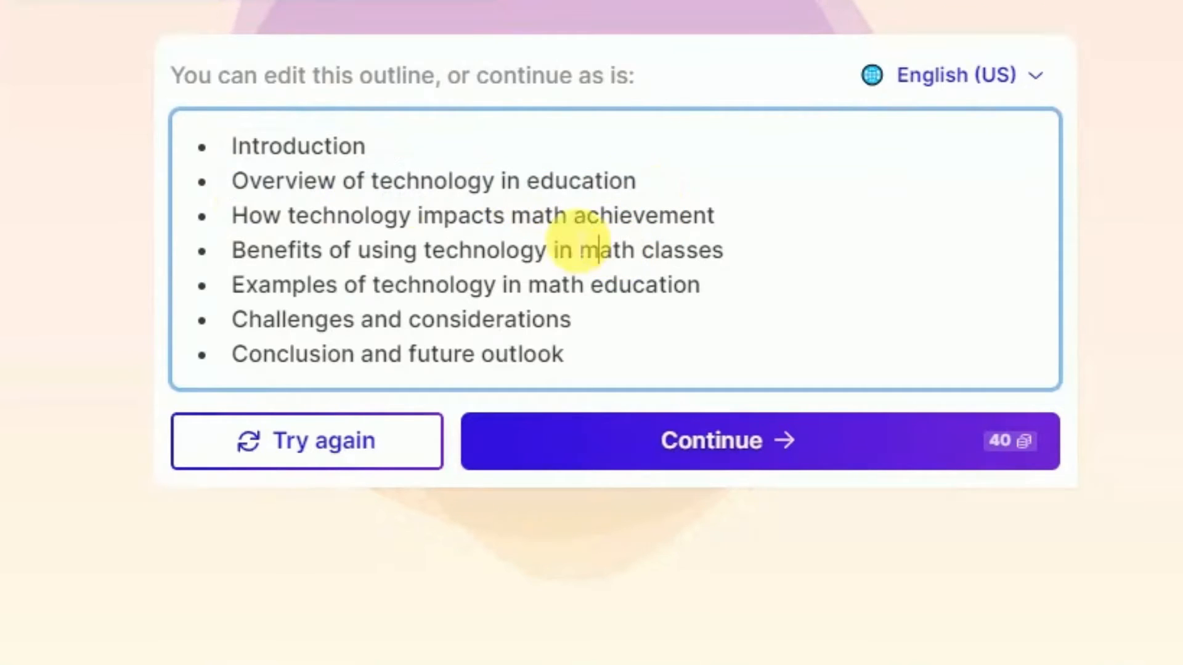
pyautogui.moveTo(249, 218); pyautogui.dragTo(720, 225)
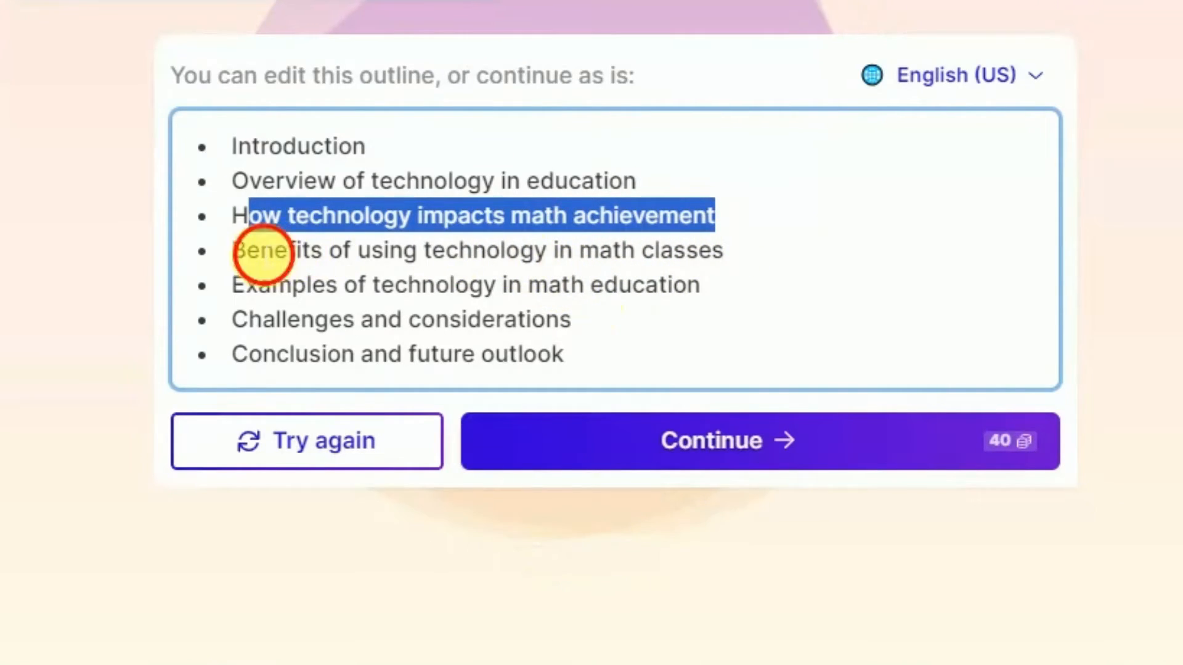
pyautogui.moveTo(248, 251); pyautogui.dragTo(690, 254)
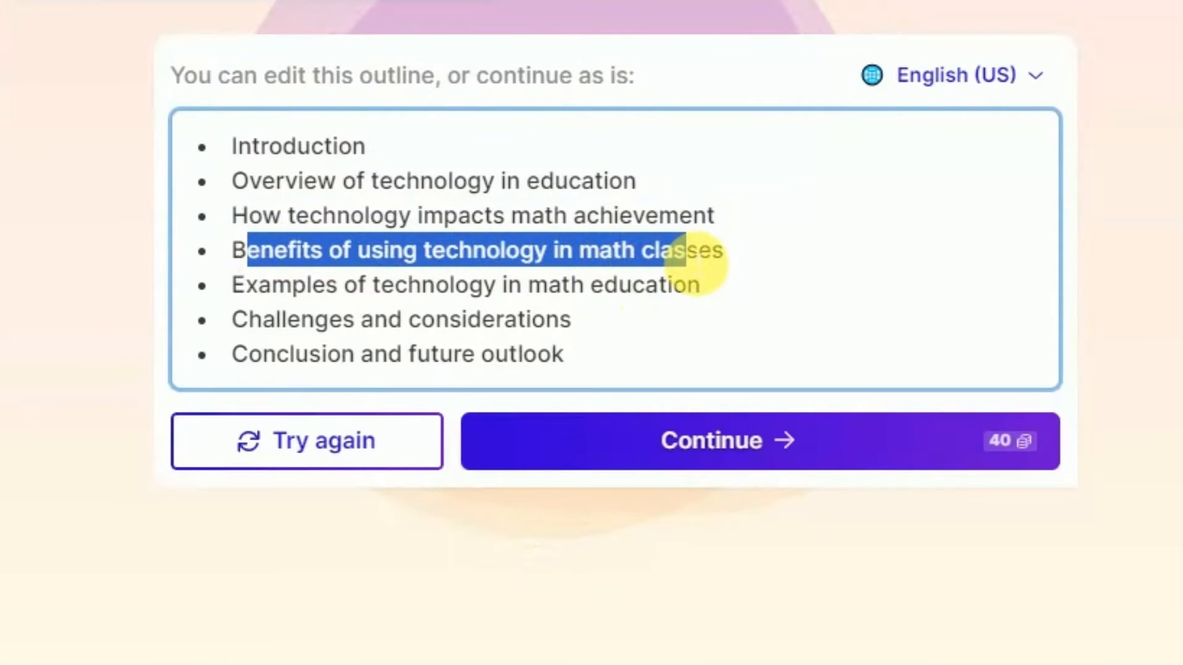
pyautogui.moveTo(308, 288); pyautogui.dragTo(682, 304)
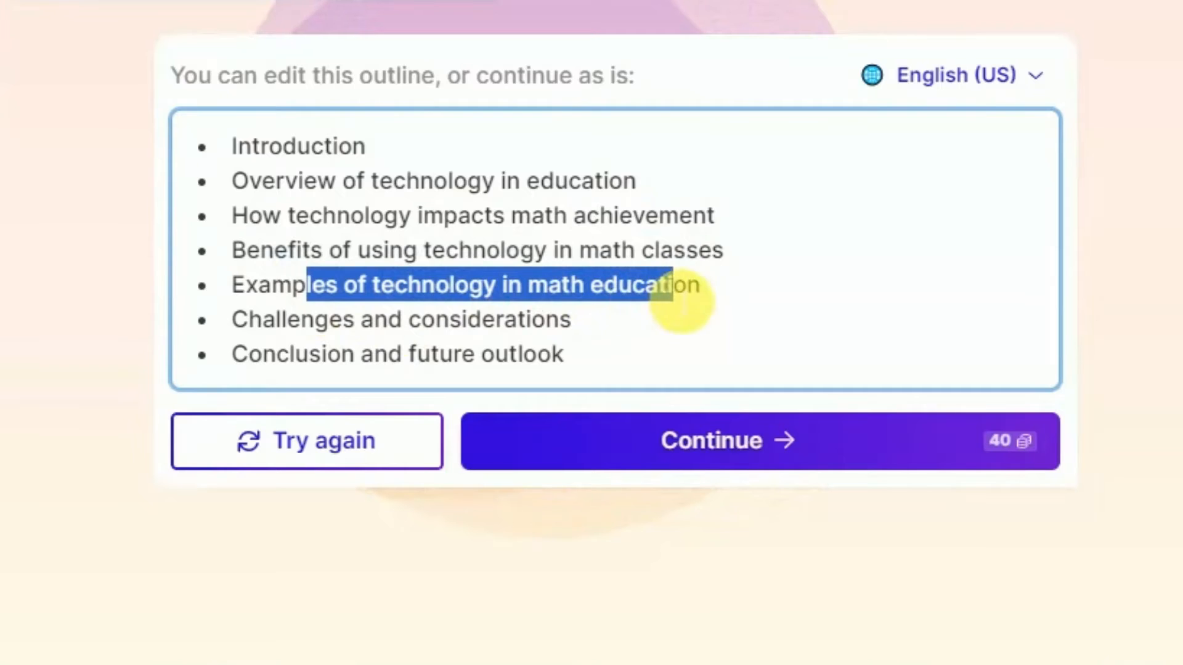
pyautogui.click(663, 346)
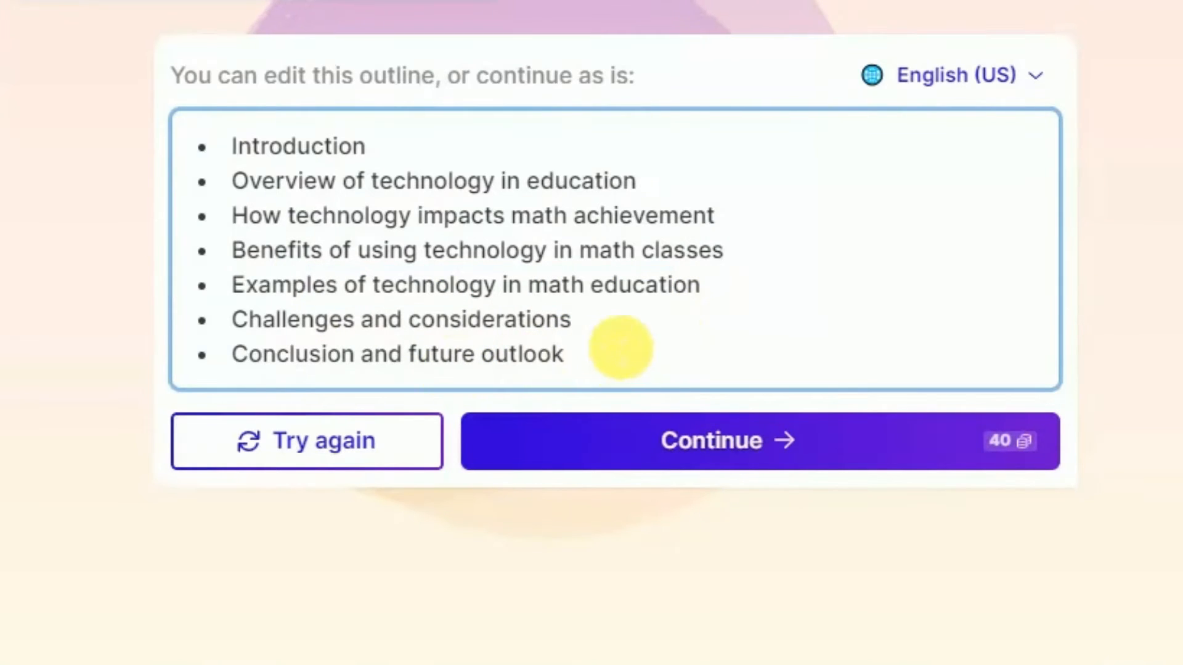
pyautogui.moveTo(579, 322); pyautogui.dragTo(302, 332)
pyautogui.click(300, 352)
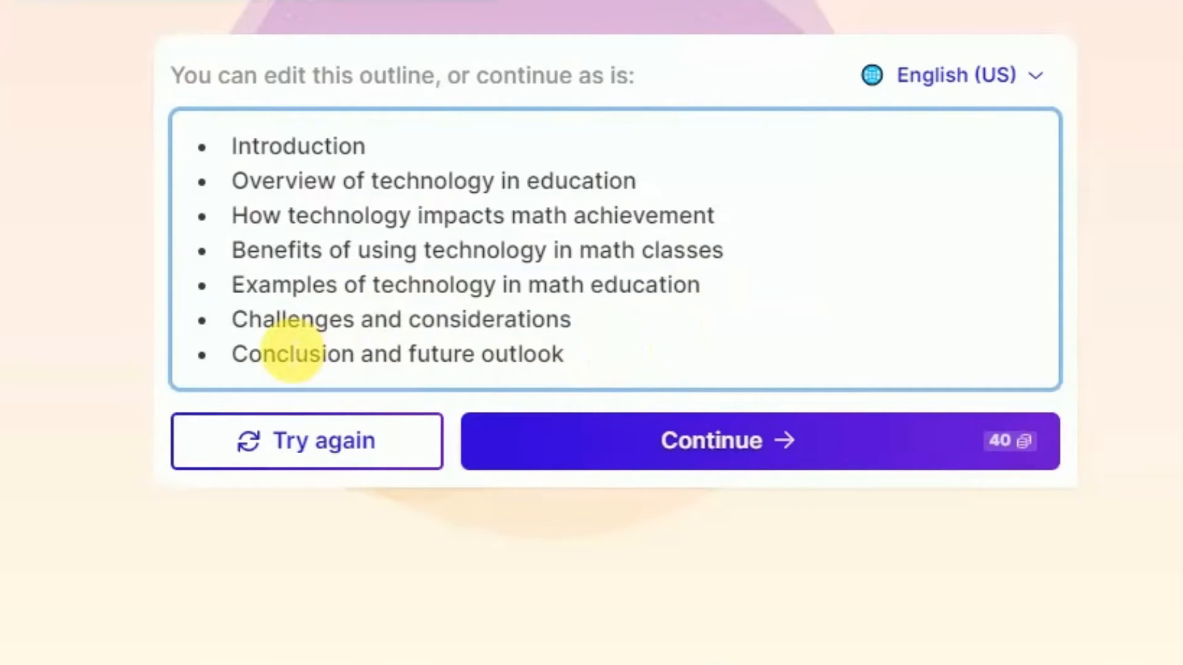
pyautogui.click(267, 356)
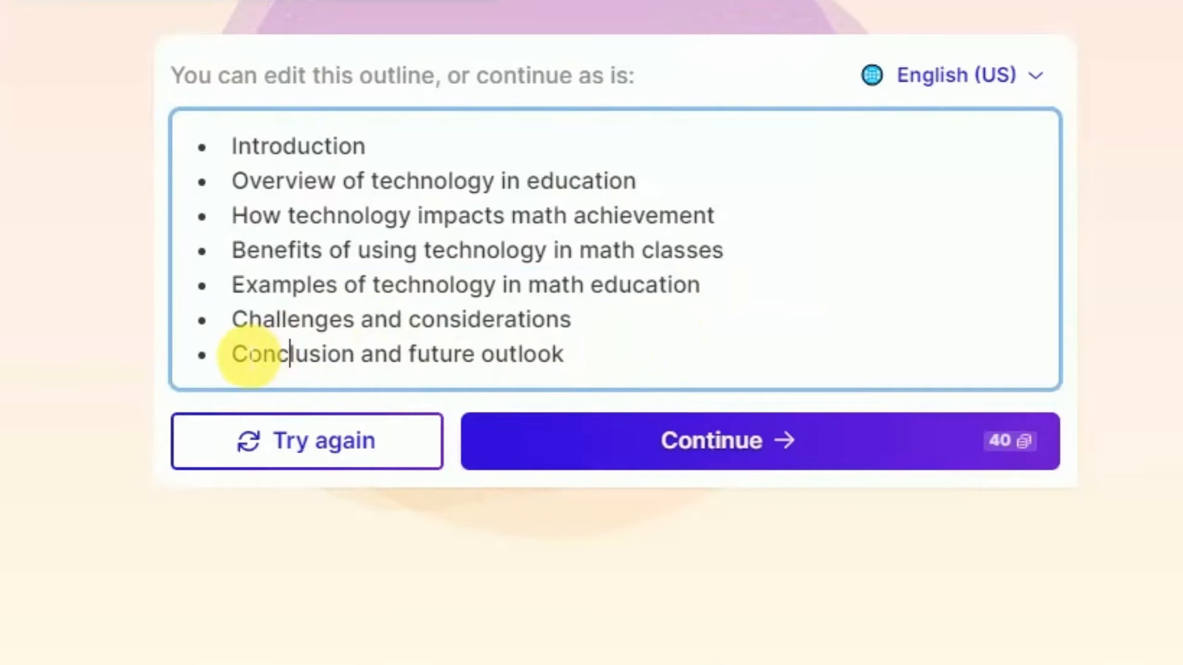
pyautogui.moveTo(233, 355); pyautogui.dragTo(581, 369)
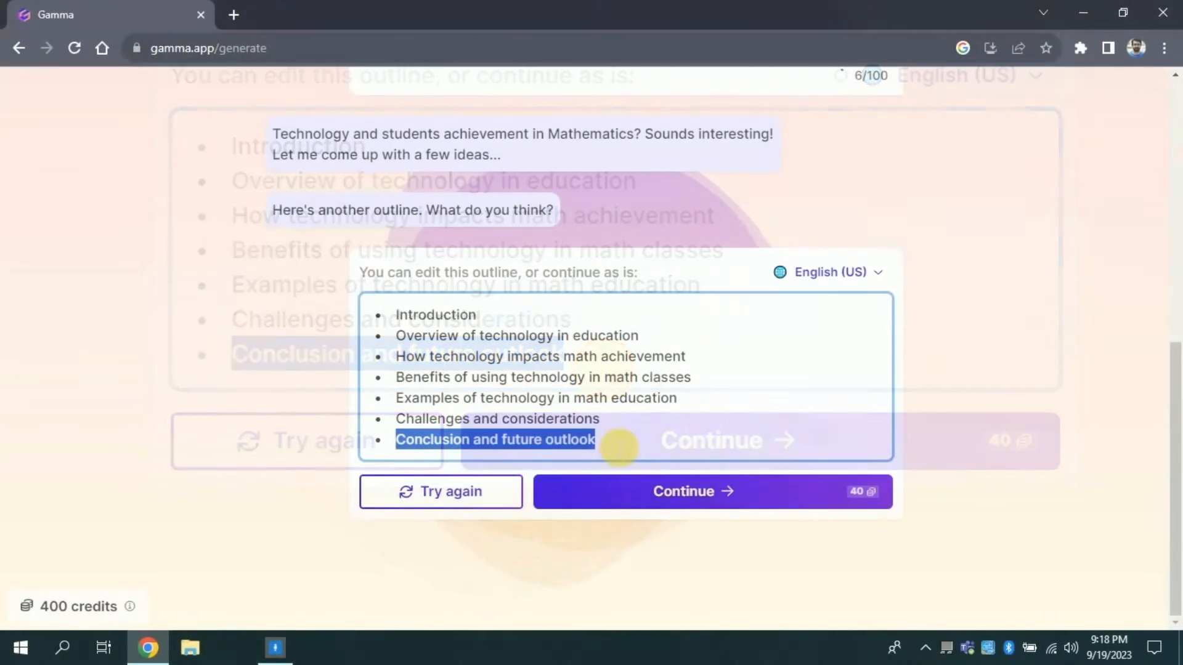
pyautogui.click(618, 438)
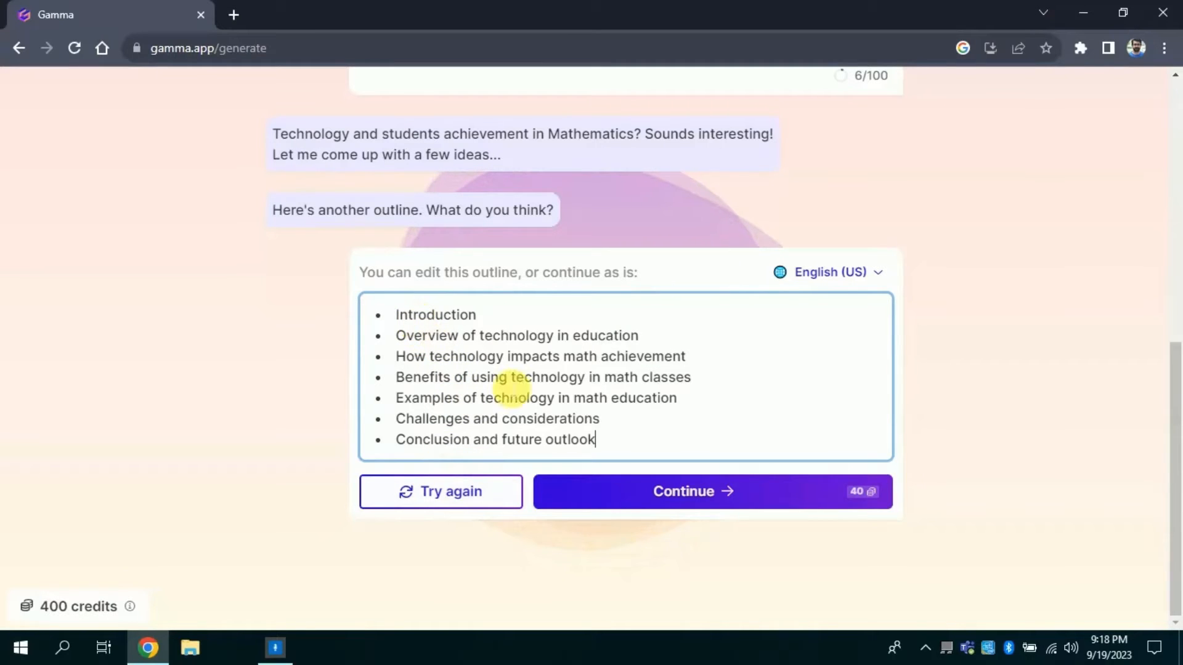
# - Accept the generated outline as it is and browse the themes offered for the presentation
pyautogui.click(689, 499)
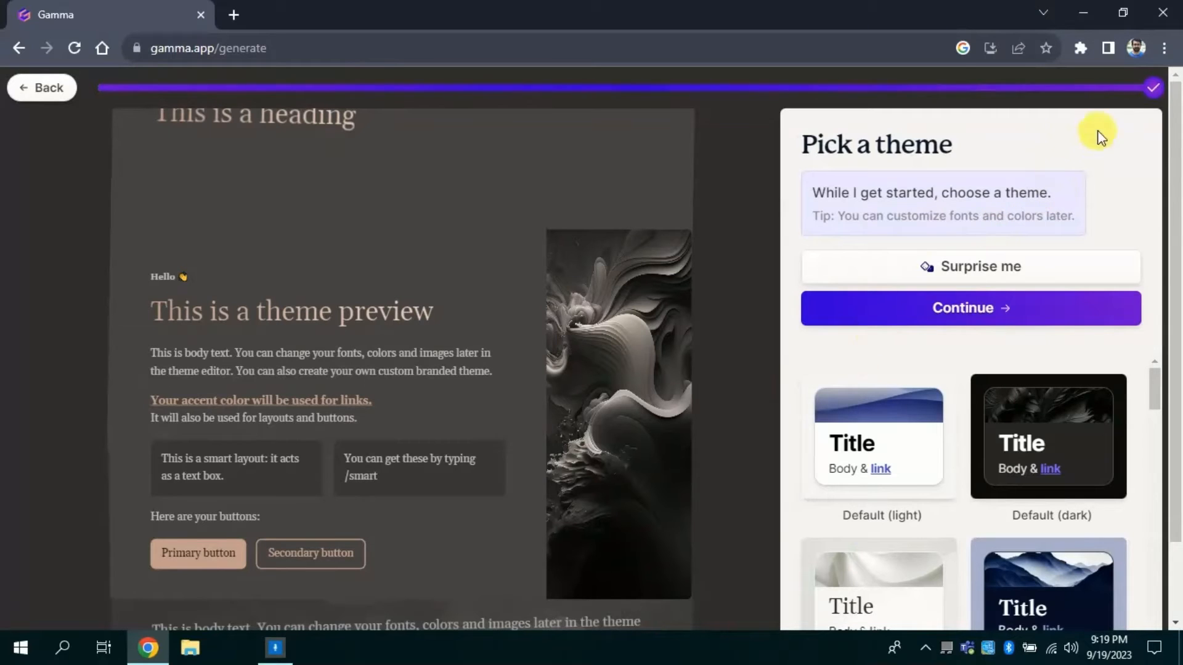
pyautogui.moveTo(1180, 156); pyautogui.dragTo(1181, 230)
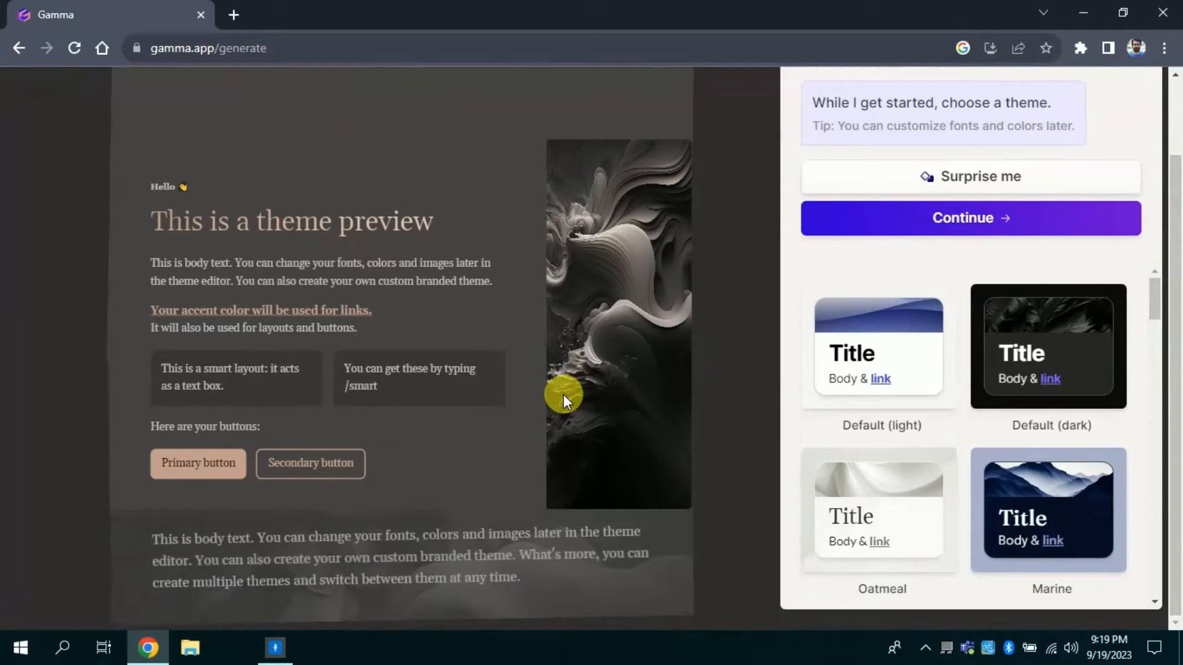
pyautogui.scroll(2, 564, 399)
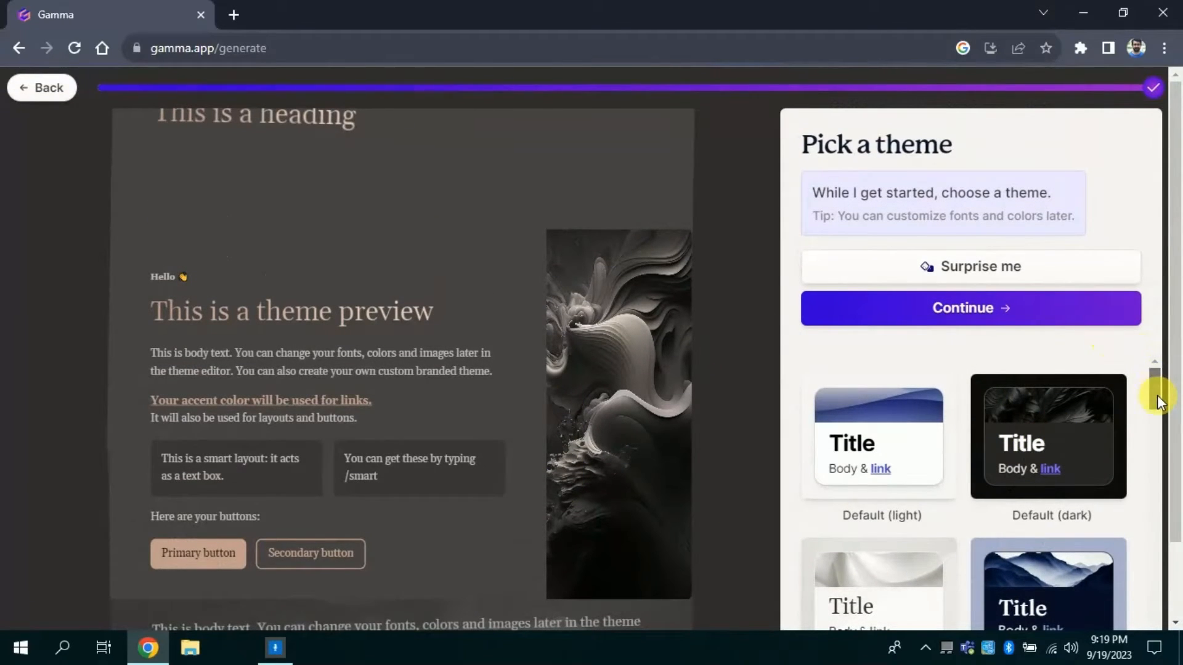
pyautogui.moveTo(1159, 398); pyautogui.dragTo(1157, 422)
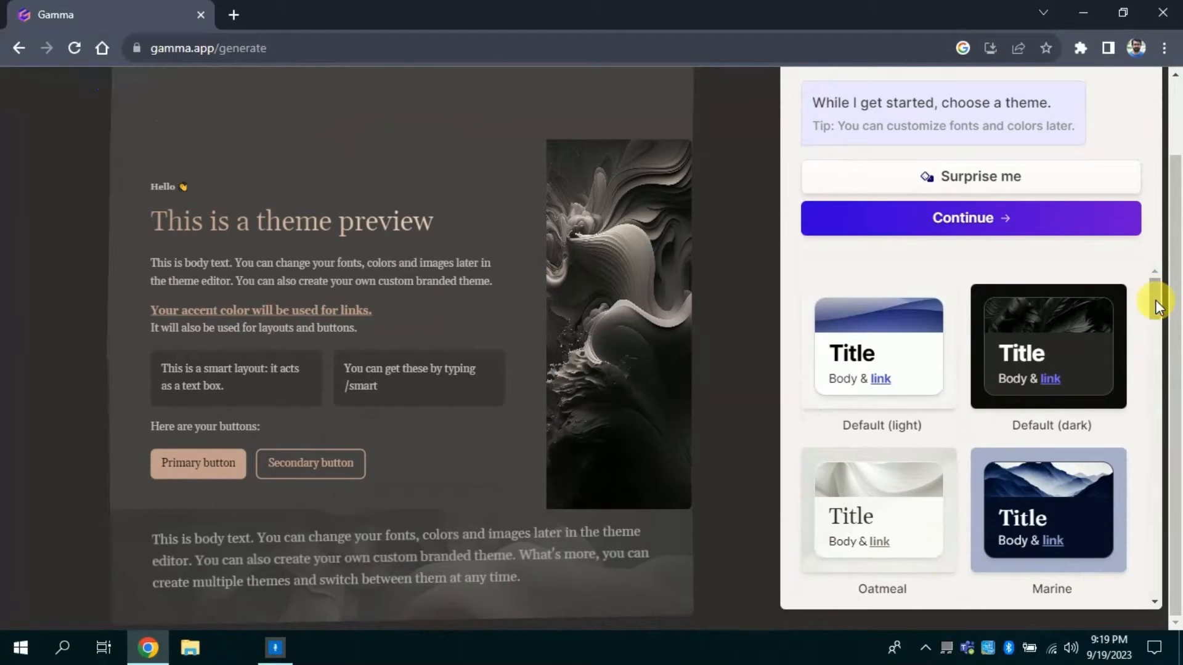
pyautogui.moveTo(1155, 299); pyautogui.dragTo(1155, 336)
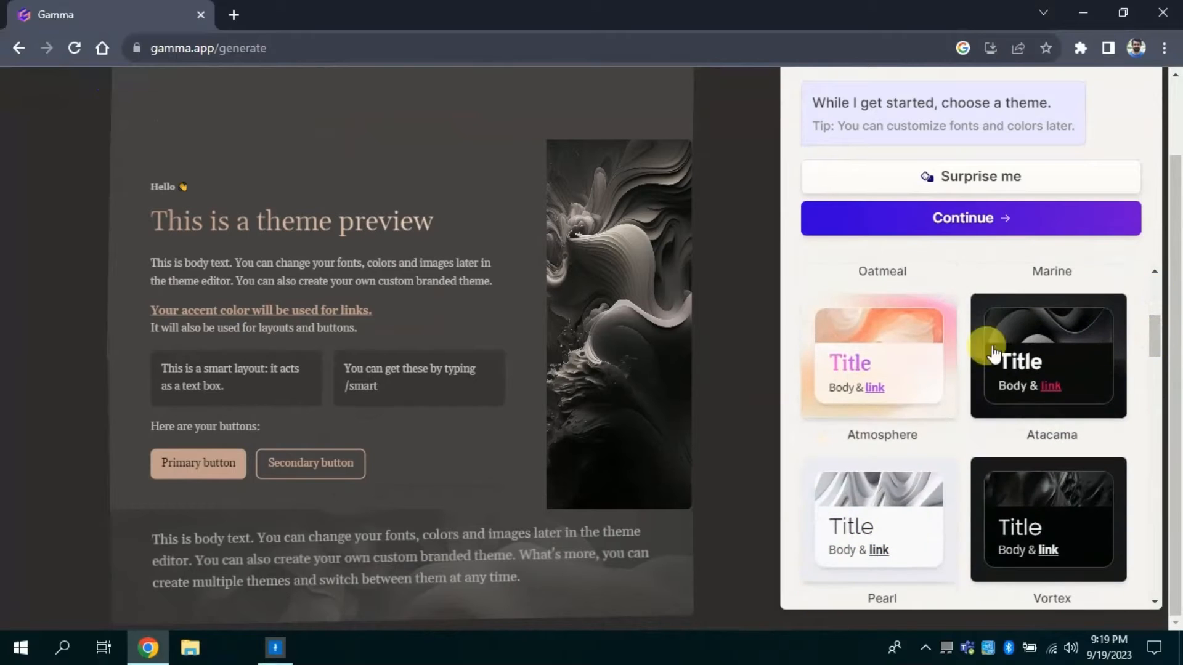
# - Preview the Atmosphere, Pearl, Oasis and Aurora themes one after another
pyautogui.click(899, 354)
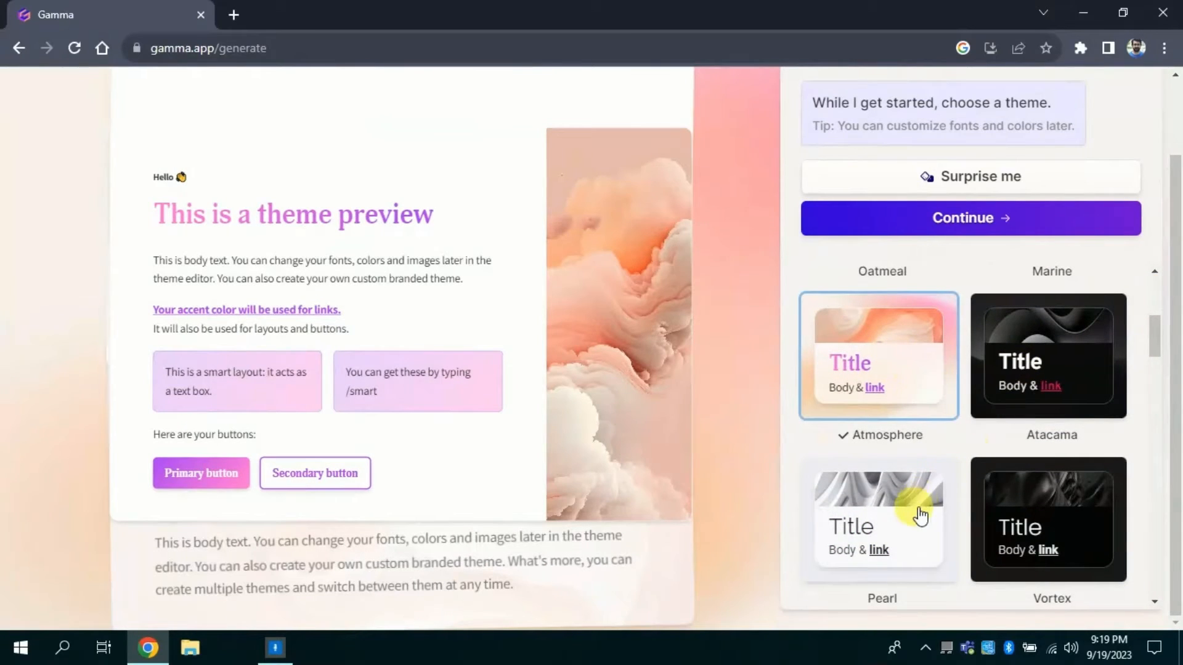
pyautogui.click(907, 506)
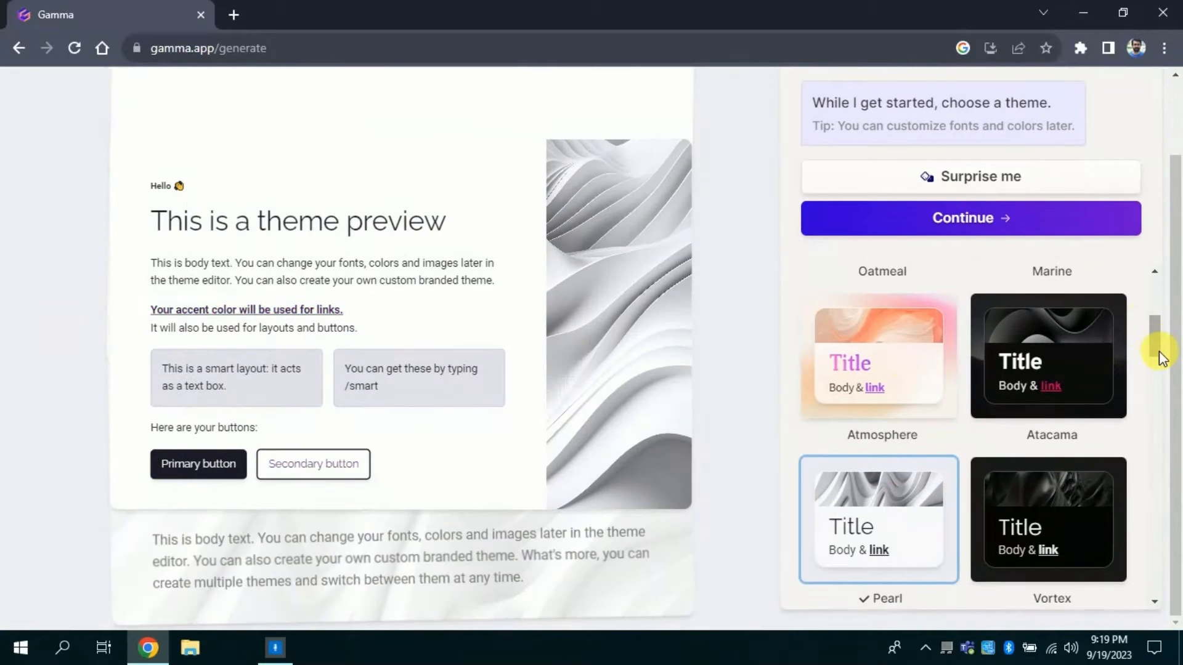
pyautogui.moveTo(1159, 344); pyautogui.dragTo(1160, 410)
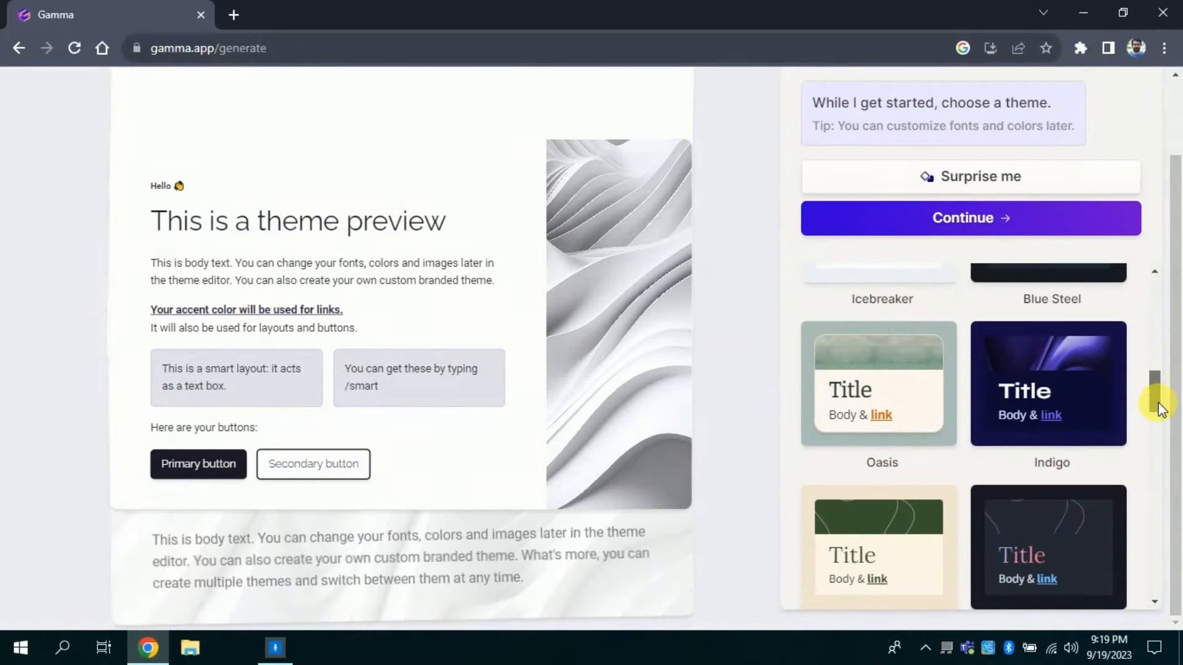
pyautogui.click(911, 403)
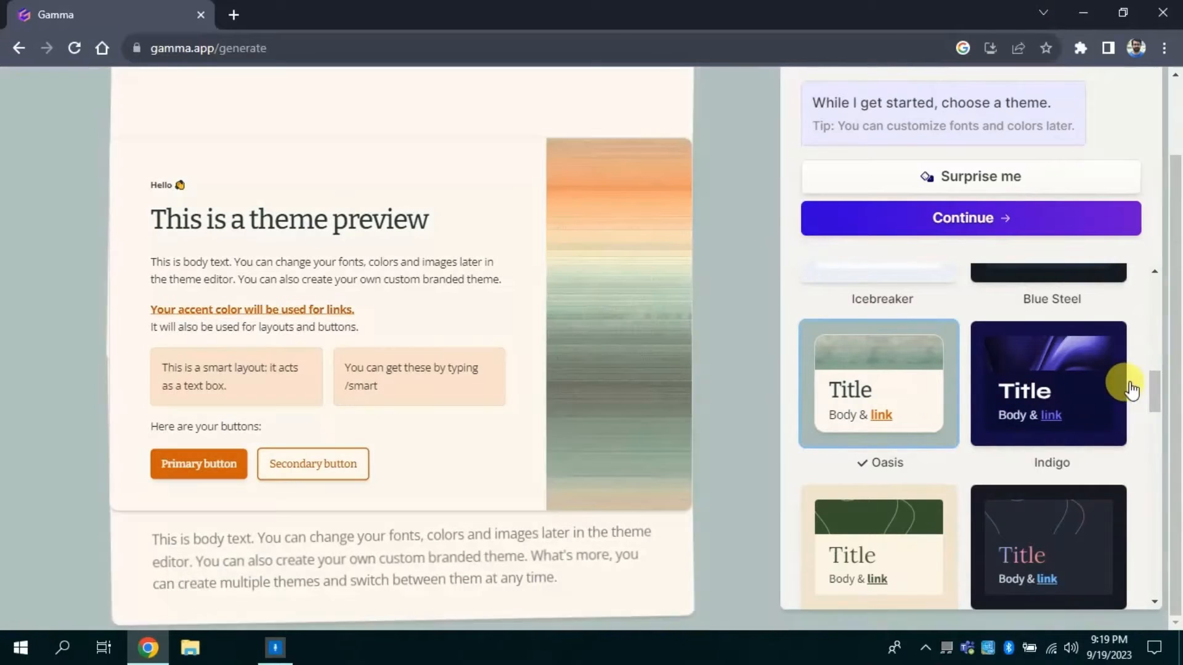
pyautogui.moveTo(1151, 388); pyautogui.dragTo(1158, 459)
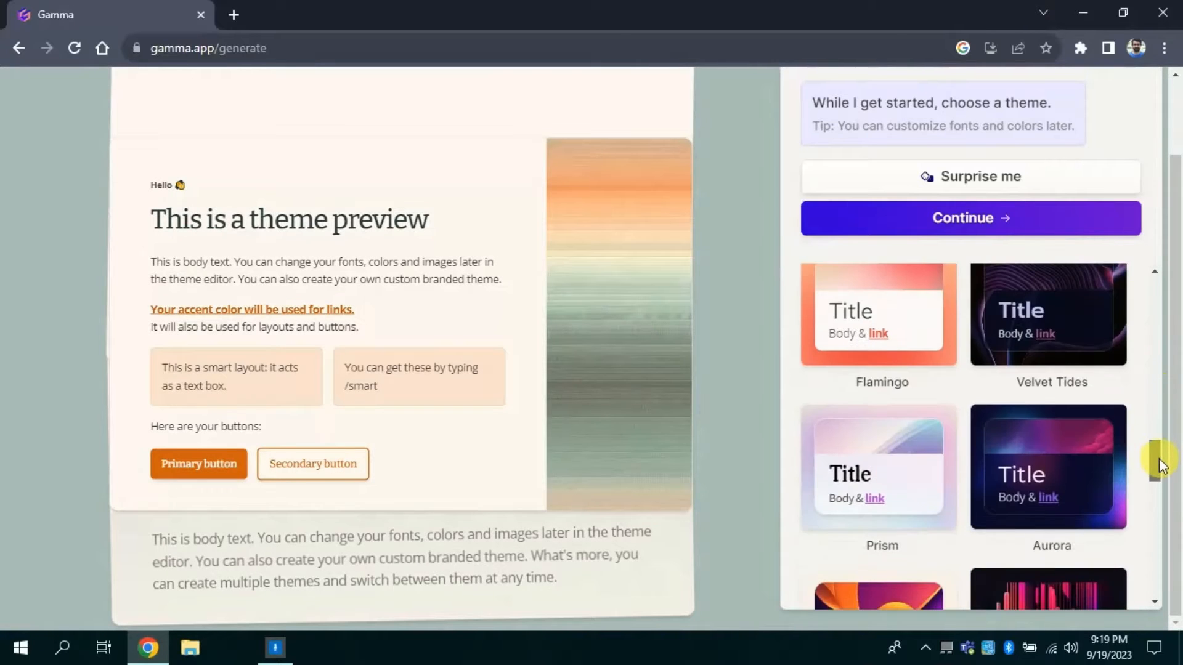
pyautogui.click(1069, 470)
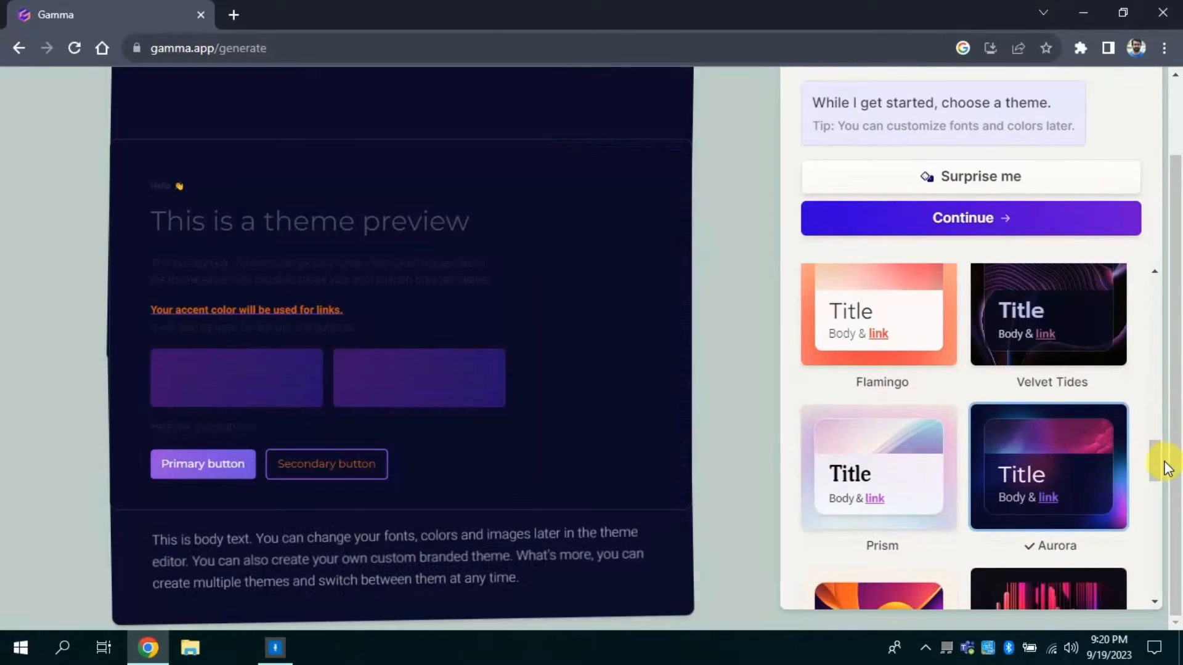
# - Choose the Gamma theme and generate the presentation with it
pyautogui.moveTo(1155, 471); pyautogui.dragTo(1155, 493)
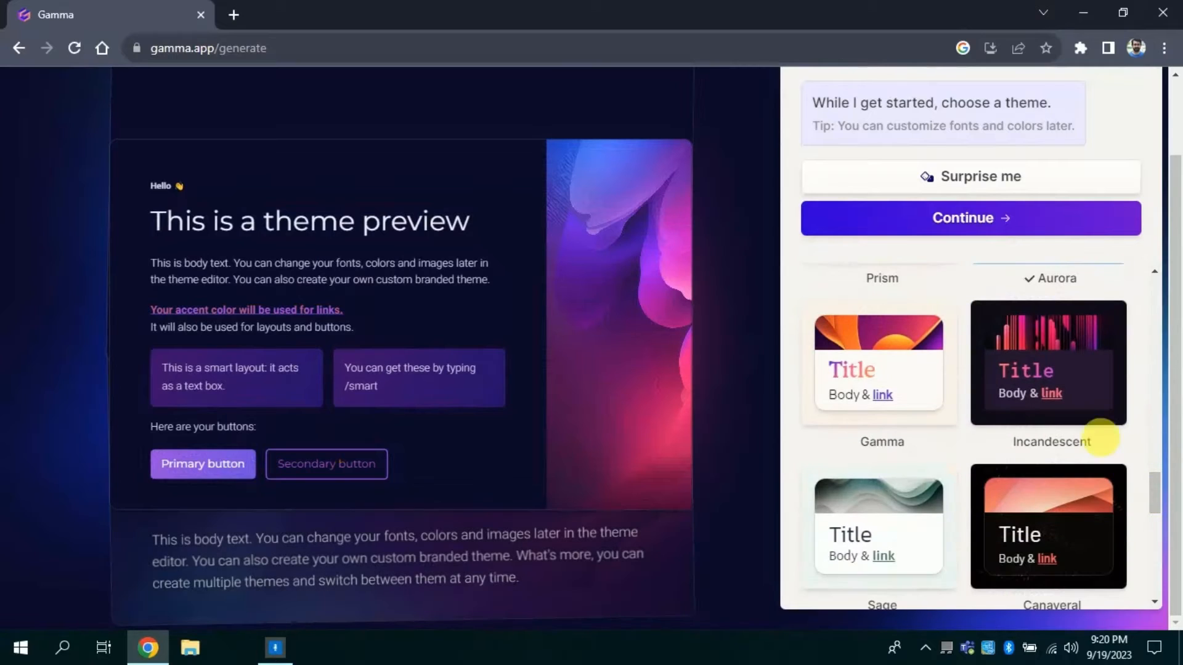
pyautogui.click(931, 344)
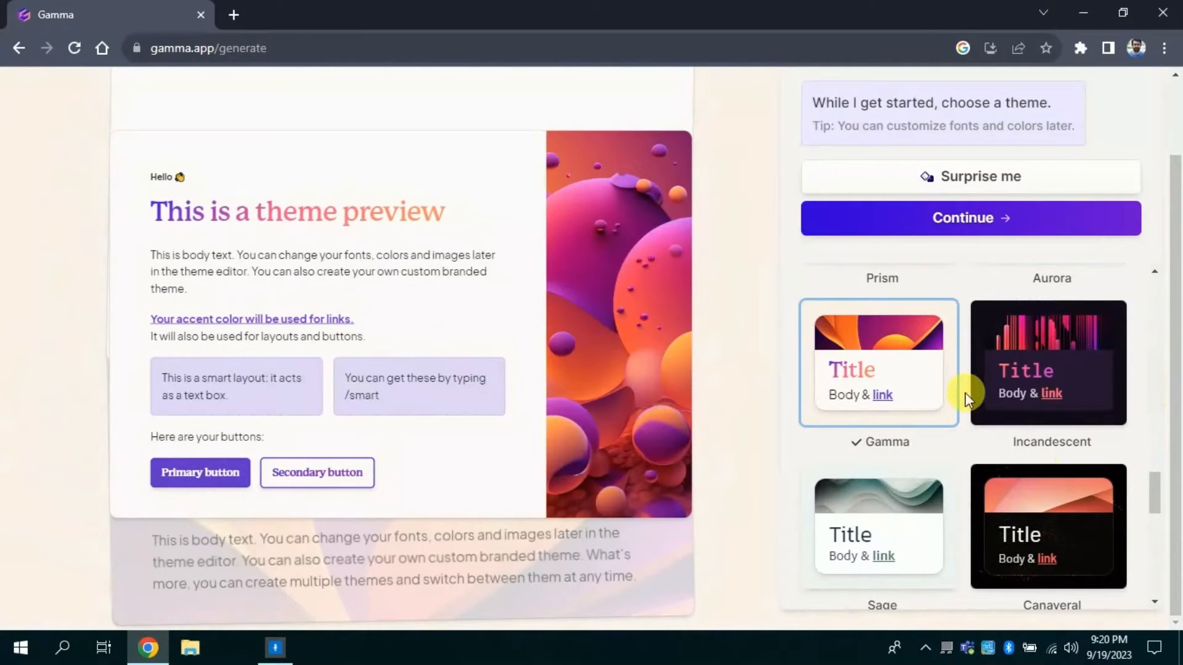
pyautogui.click(944, 229)
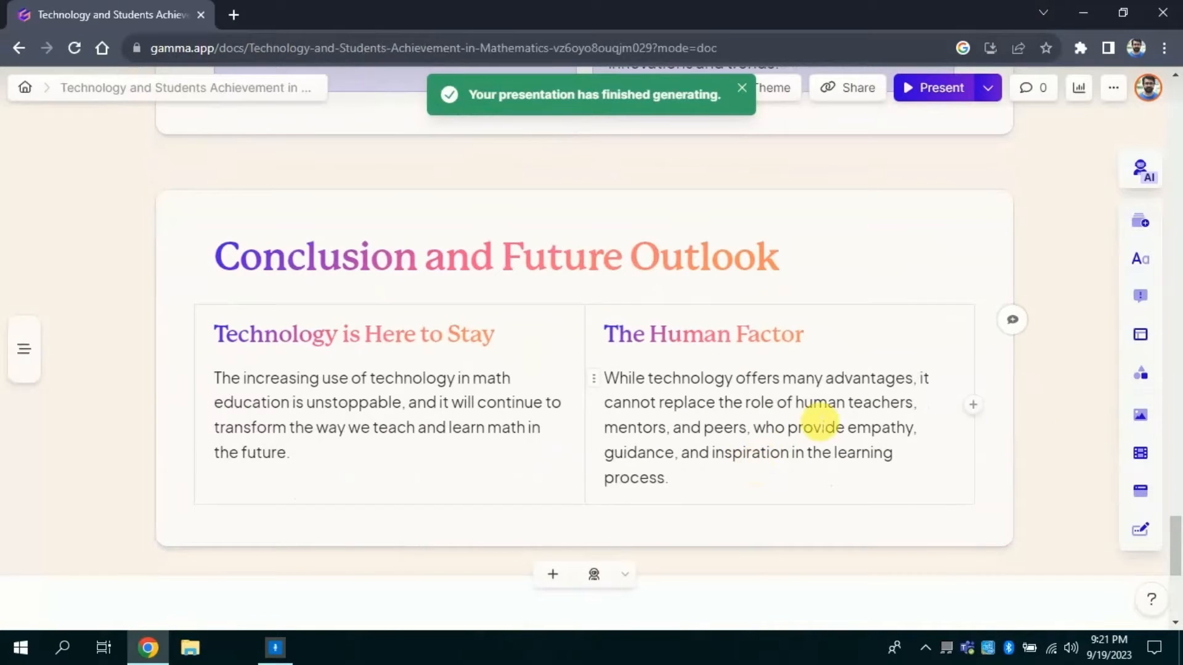
# - Review the generated cards from the title through the overview, impacts and benefits to the examples of technology in math education
pyautogui.moveTo(1178, 542); pyautogui.dragTo(1178, 106)
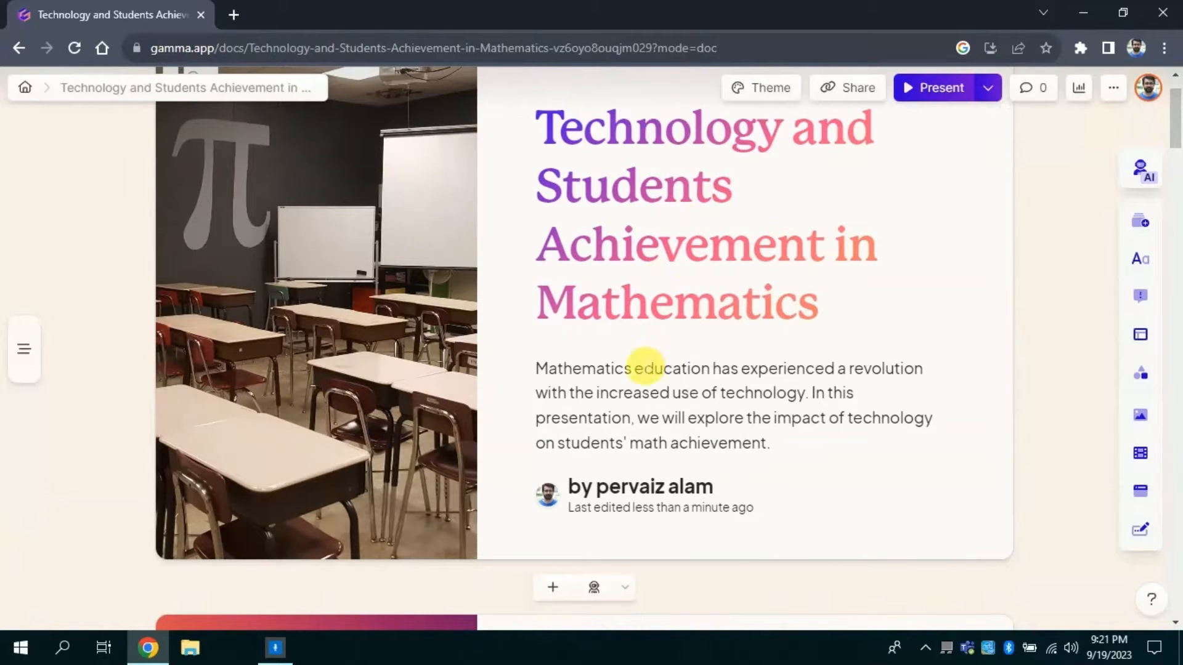
pyautogui.moveTo(1172, 113); pyautogui.dragTo(1178, 173)
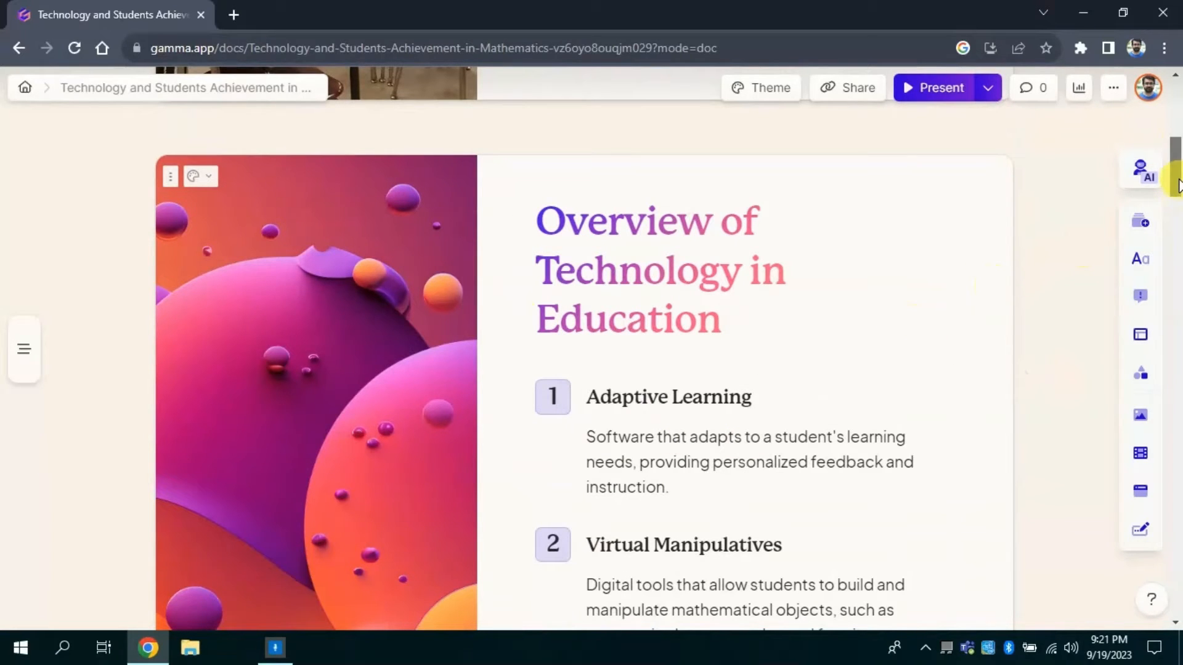
pyautogui.moveTo(1178, 185); pyautogui.dragTo(1177, 281)
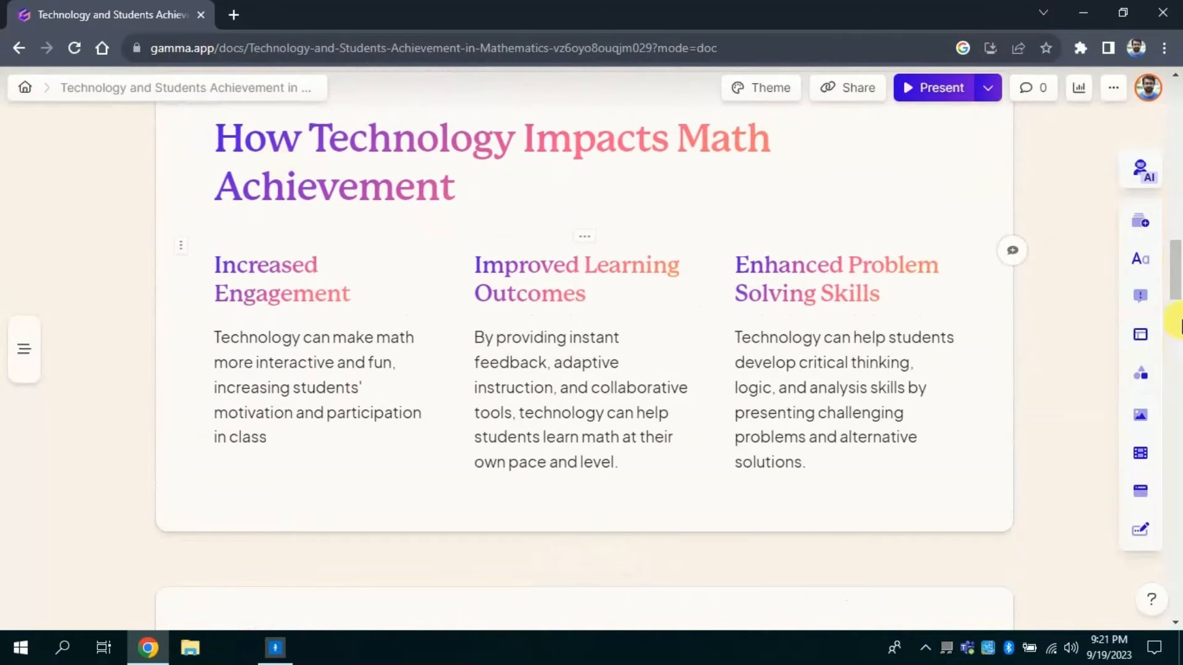
pyautogui.moveTo(1178, 294); pyautogui.dragTo(1177, 348)
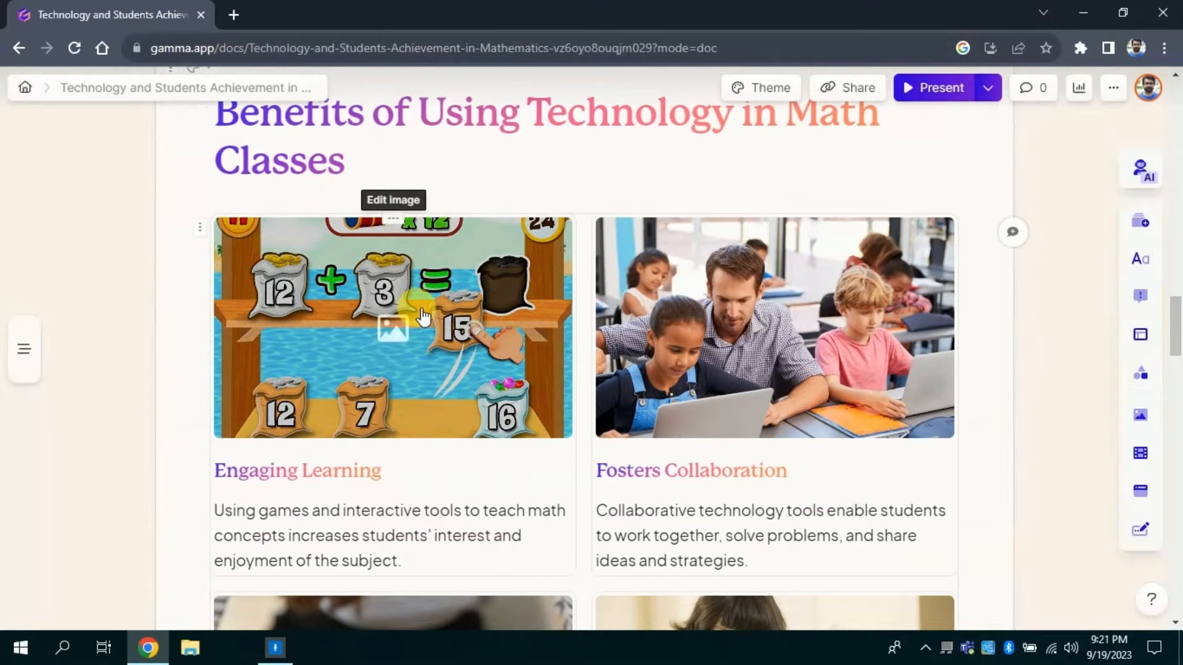
pyautogui.moveTo(1176, 333); pyautogui.dragTo(1178, 487)
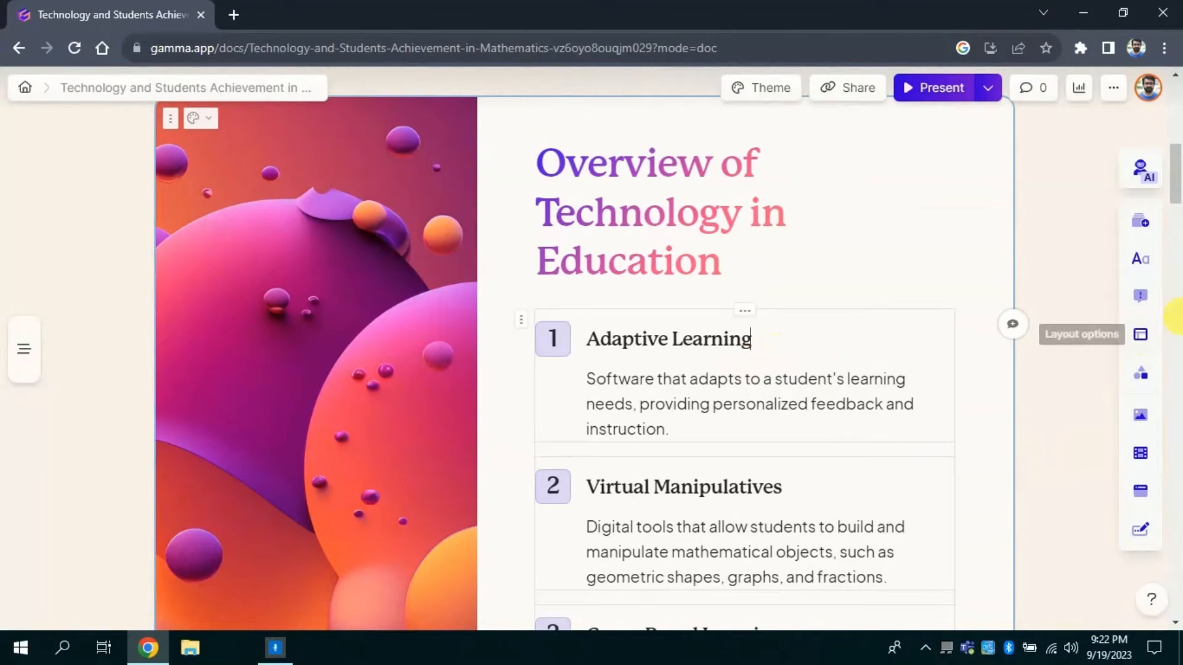
pyautogui.moveTo(1174, 159); pyautogui.dragTo(1178, 327)
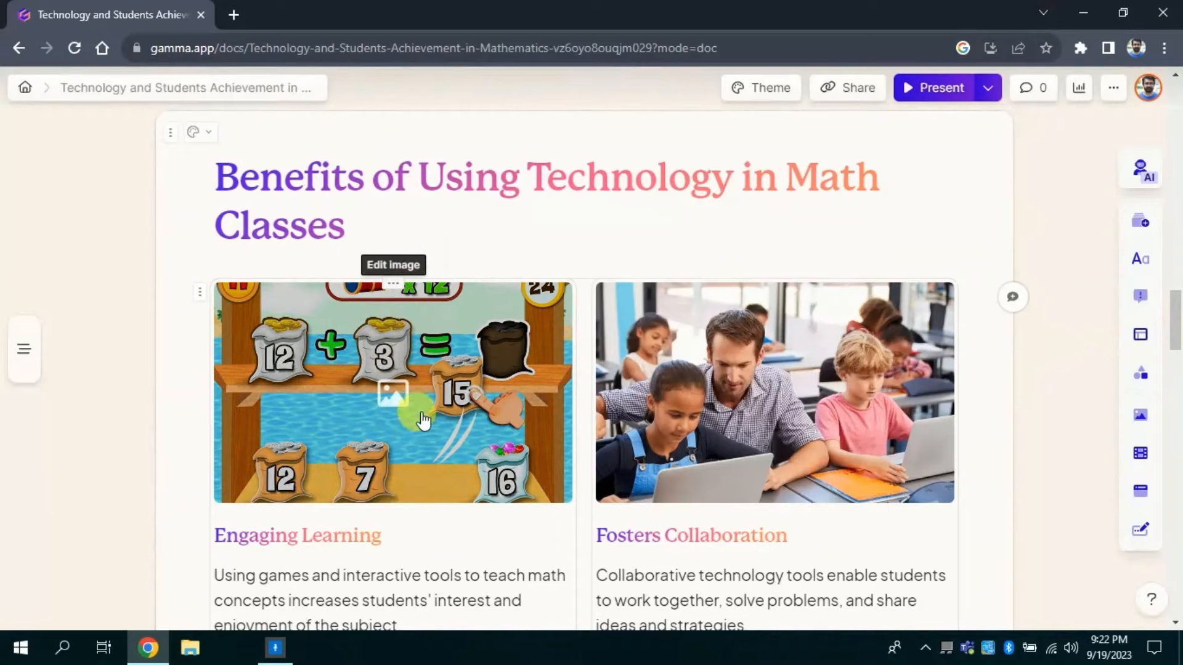
pyautogui.moveTo(1176, 331); pyautogui.dragTo(1178, 412)
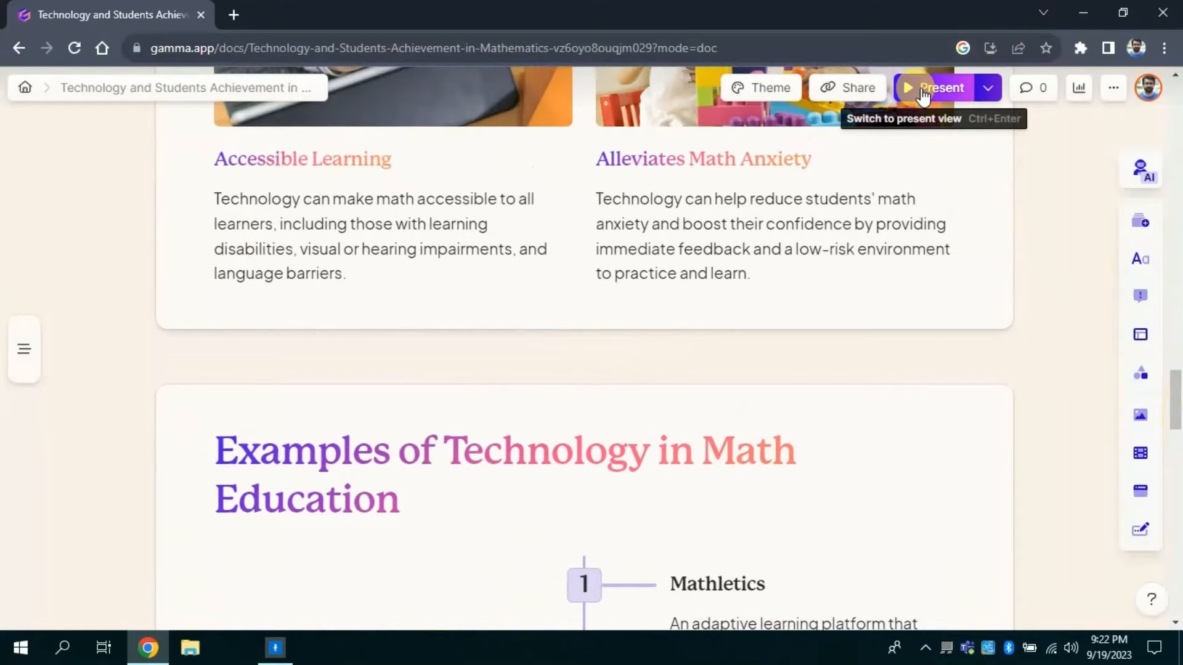
# - Show the presentation in present view, page forward and back through its cards, and return to editing
pyautogui.click(922, 94)
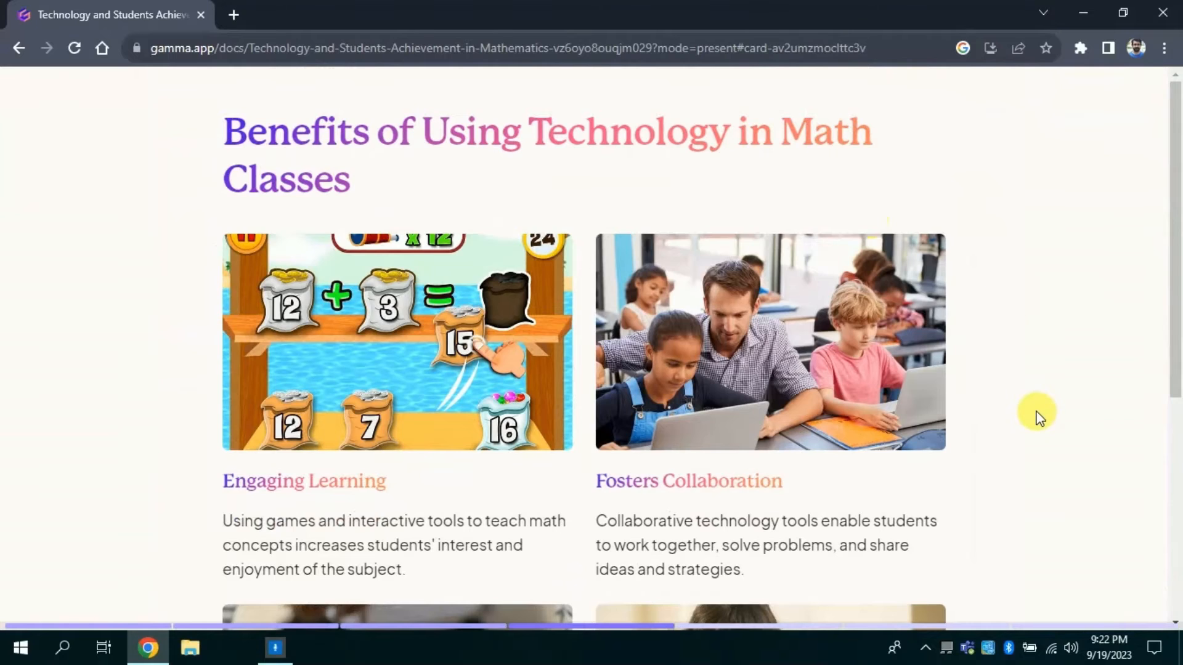
pyautogui.press('Right')
pyautogui.press('Right')
pyautogui.press('Right')
pyautogui.press('Left')
pyautogui.press('Left')
pyautogui.press('Left')
pyautogui.press('Left')
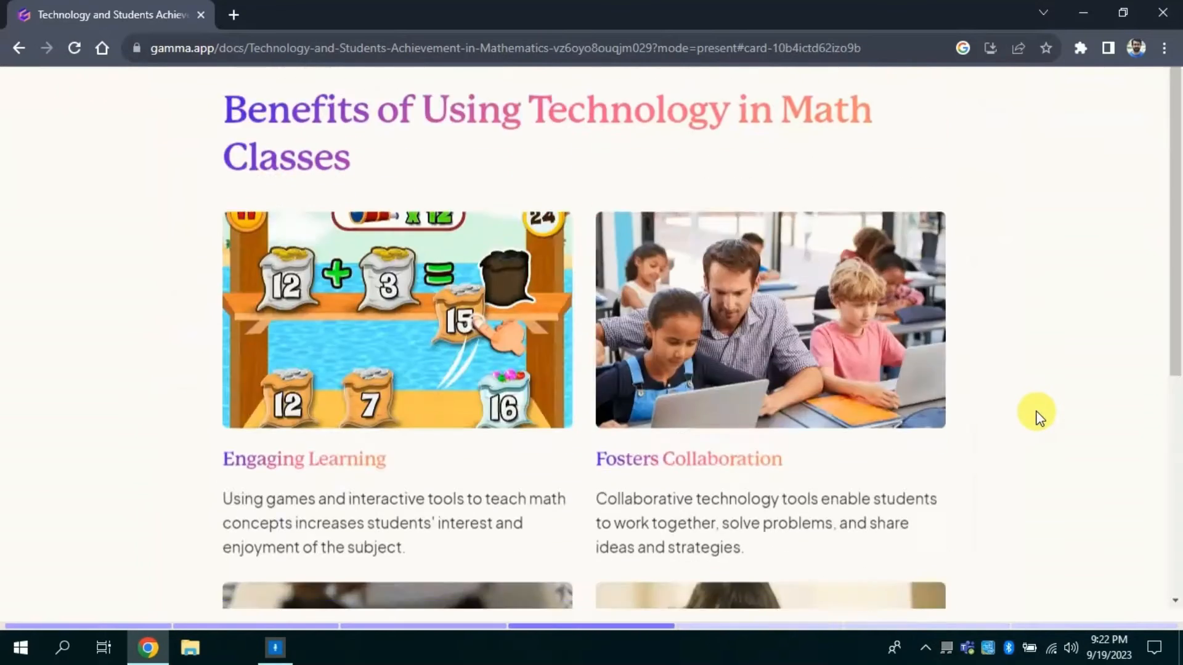
pyautogui.press('Escape')
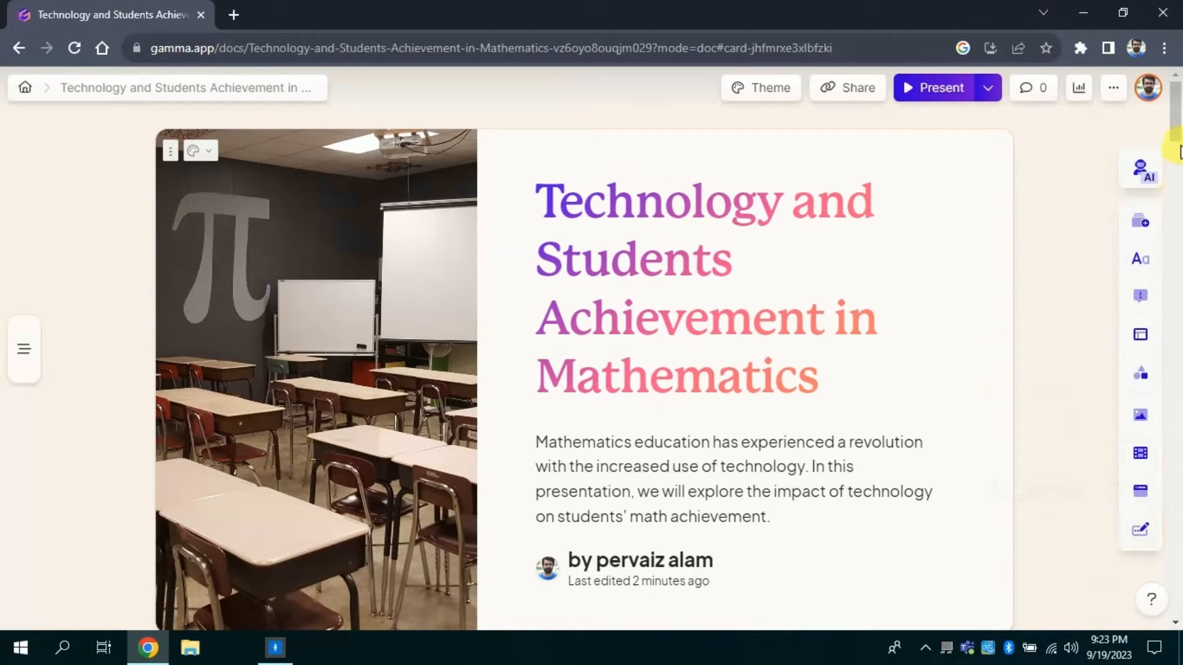
# - Export the presentation in PowerPoint format and open the downloaded PPTX file in PowerPoint
pyautogui.scroll(-2, 1179, 196)
pyautogui.scroll(-15, 1180, 196)
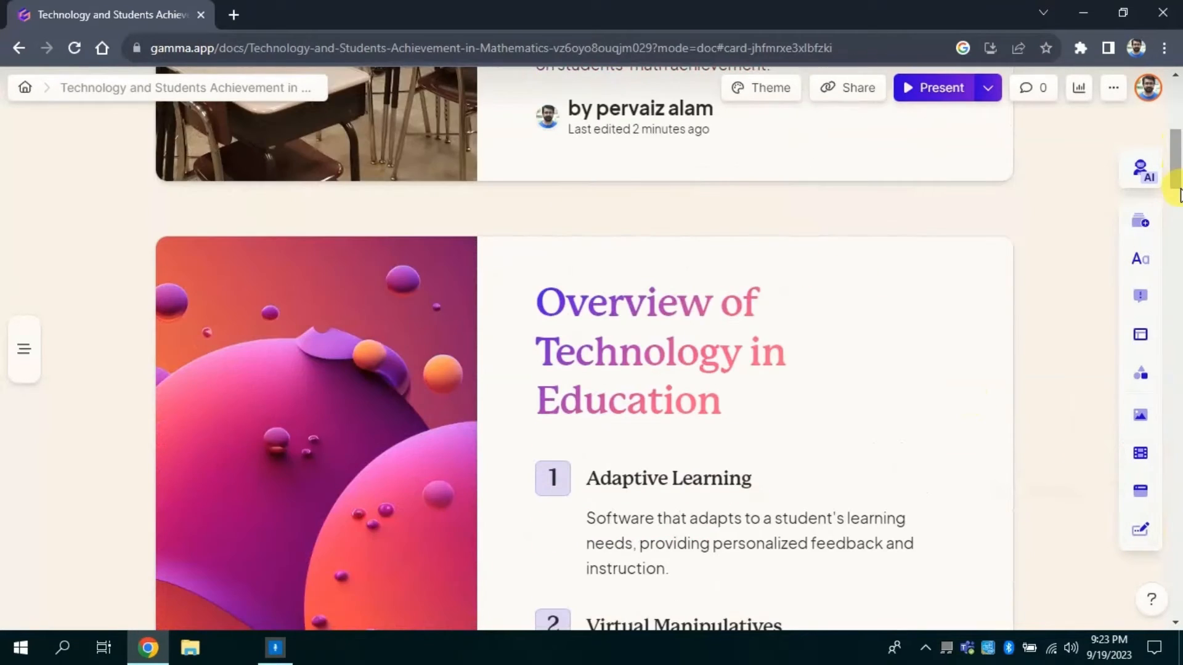
pyautogui.scroll(-15, 1178, 345)
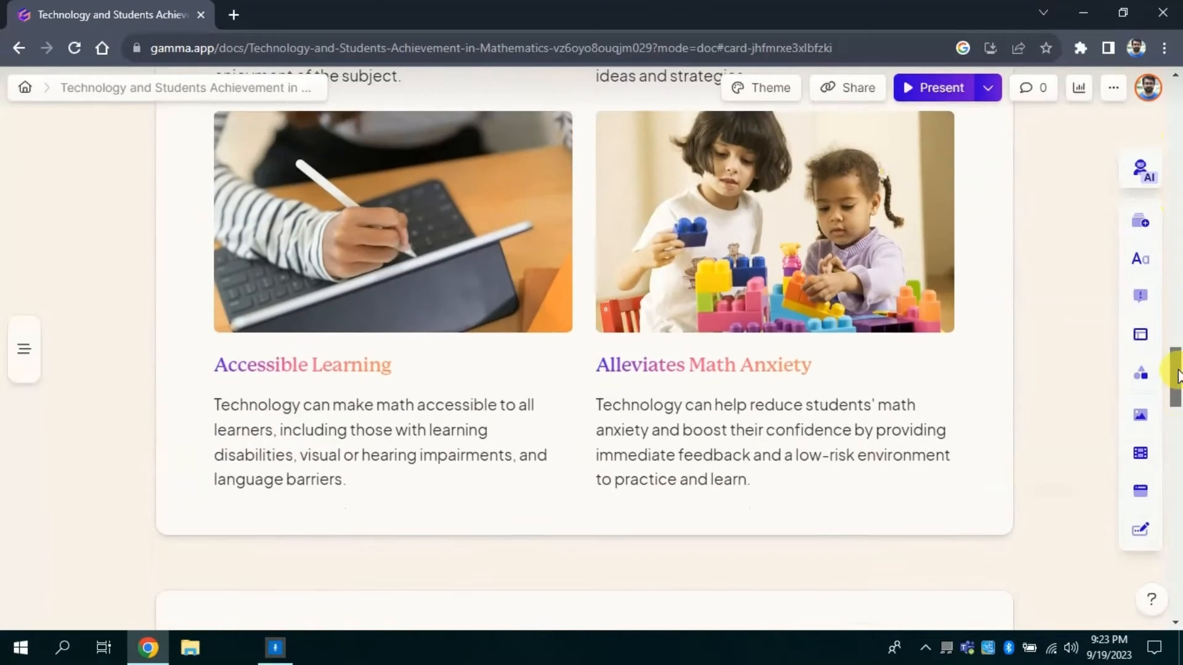
pyautogui.scroll(13, 1178, 262)
pyautogui.moveTo(1176, 262); pyautogui.dragTo(1175, 108)
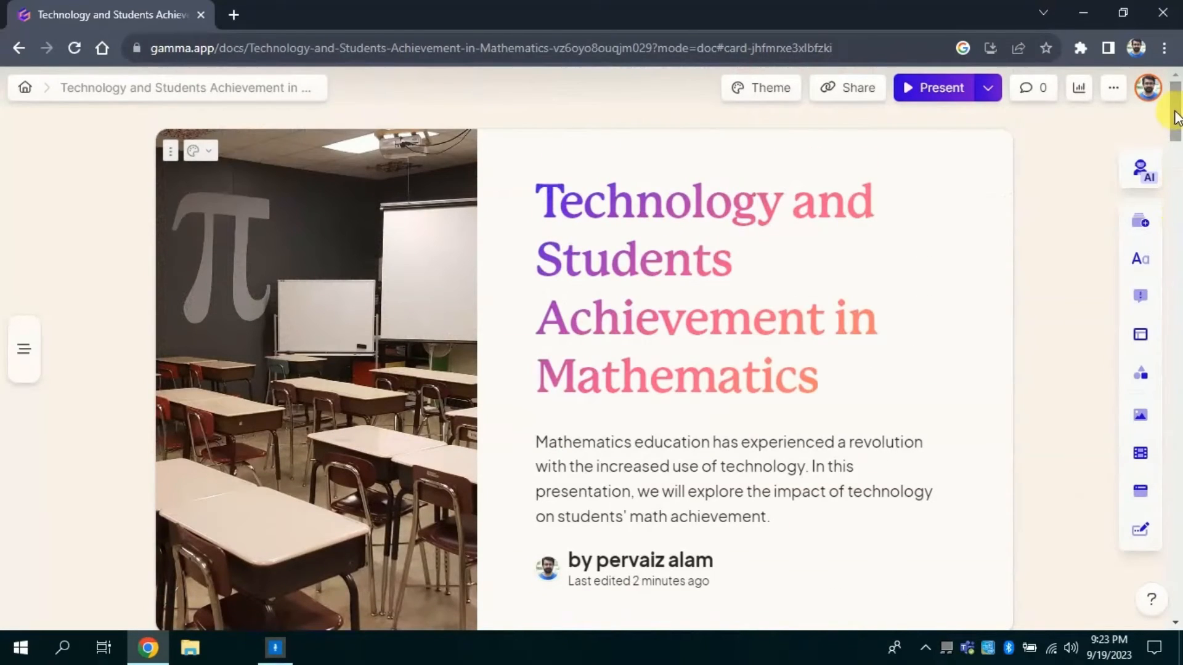
pyautogui.click(1114, 88)
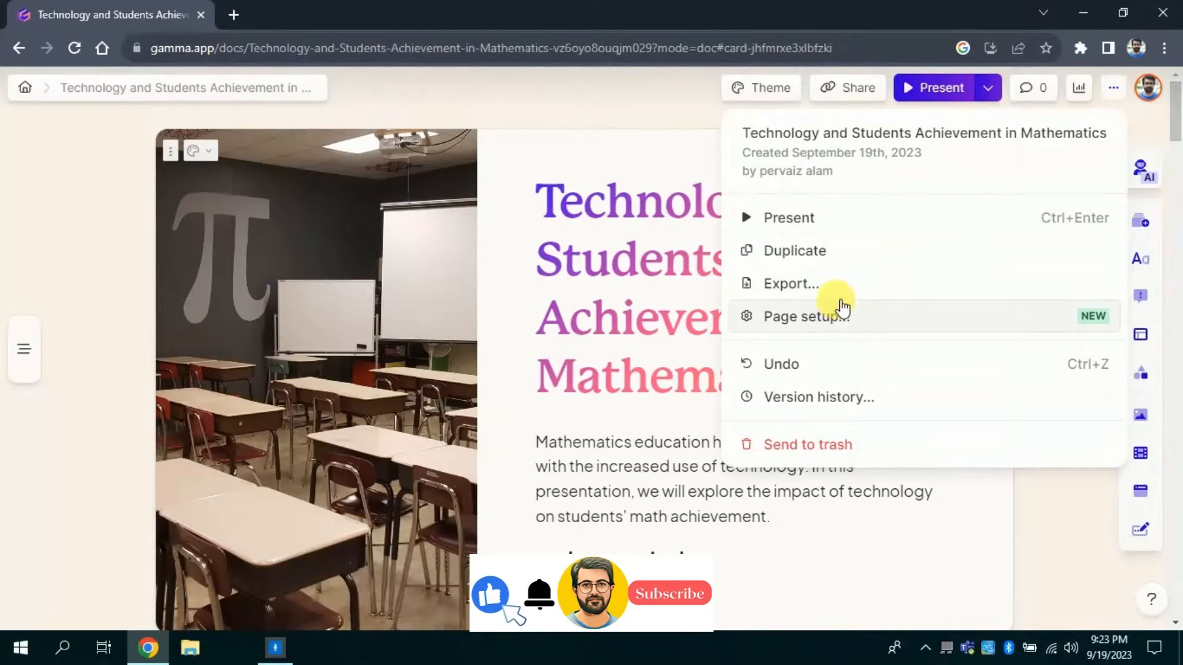
pyautogui.click(801, 289)
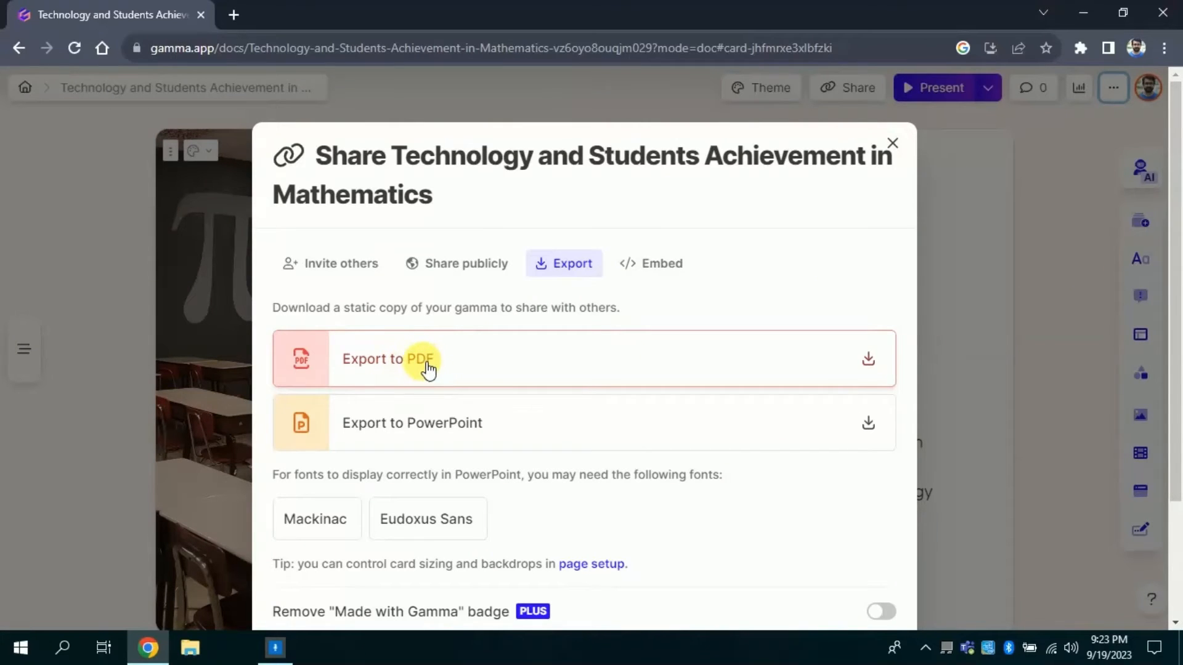
pyautogui.click(423, 430)
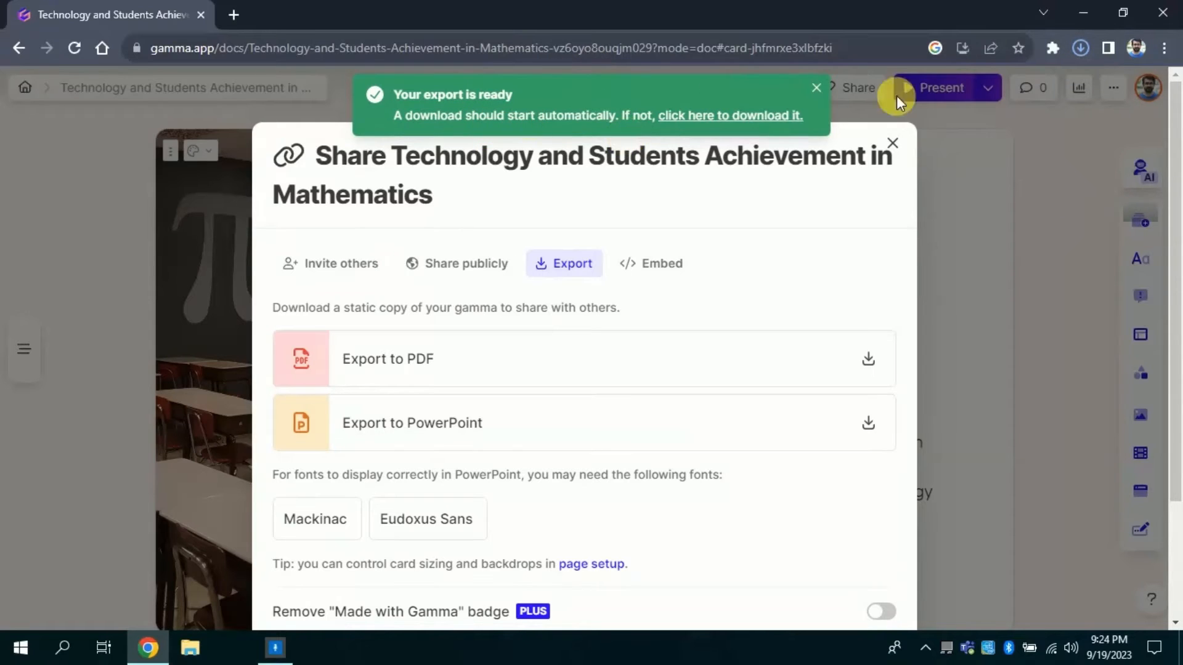
pyautogui.click(1079, 49)
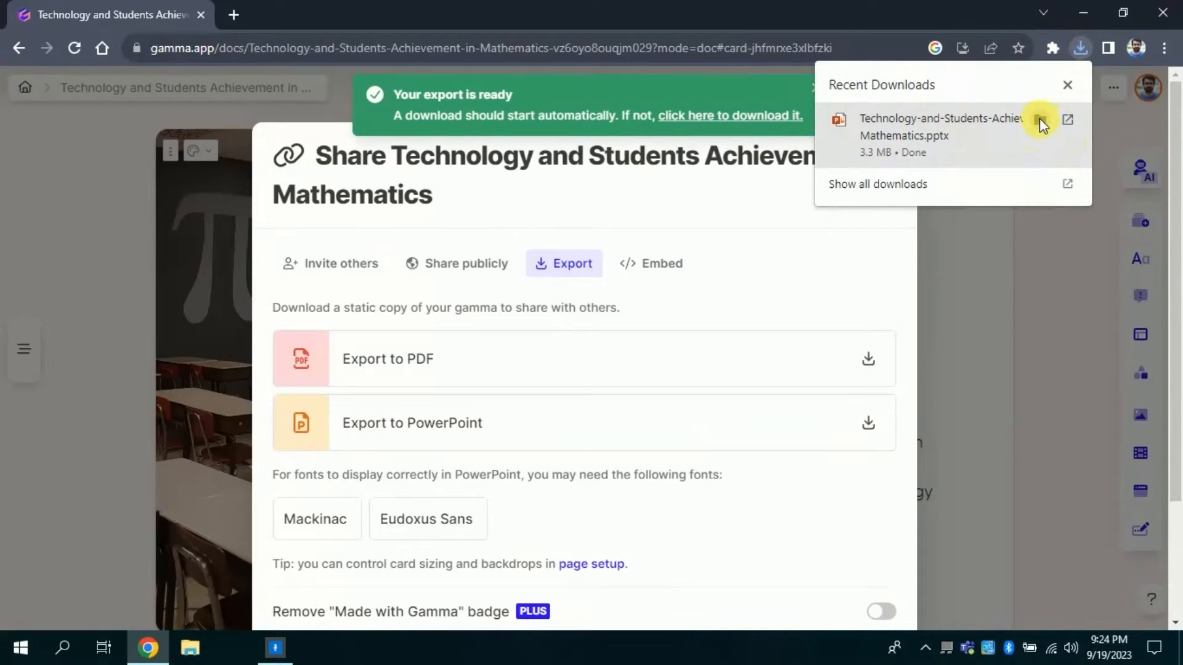
pyautogui.click(914, 121)
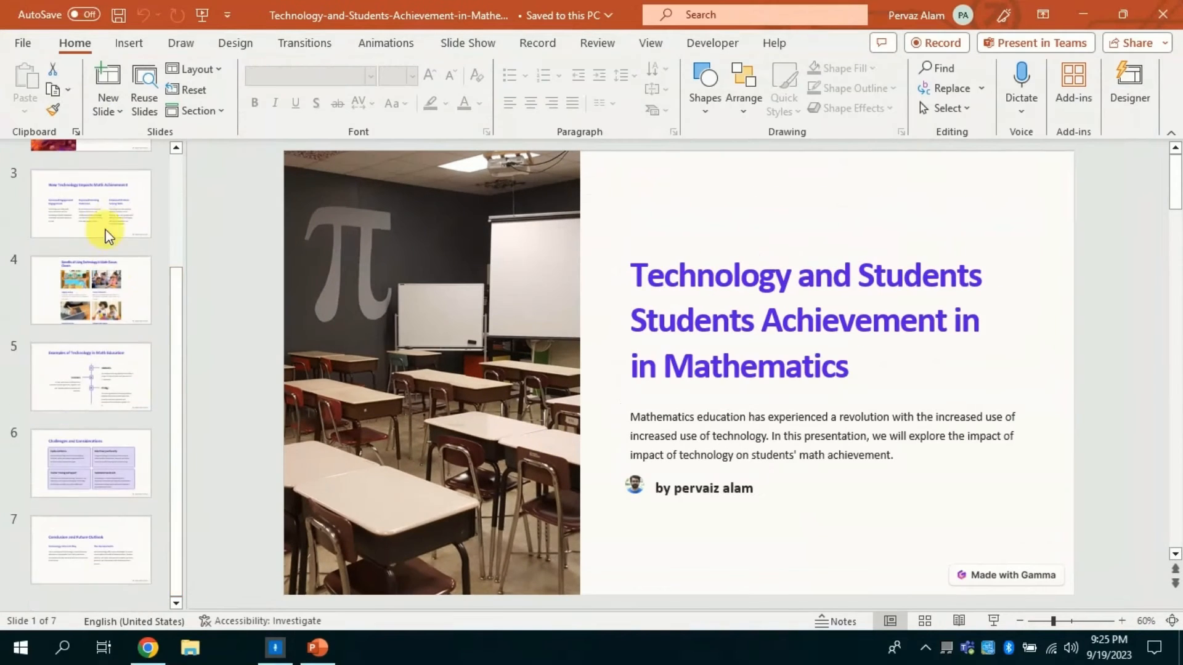
# - Look through the exported slides to the conclusion and back, and start the slide show from the title slide
pyautogui.scroll(3, 106, 234)
pyautogui.click(104, 294)
pyautogui.press('Down')
pyautogui.press('Down')
pyautogui.press('Down')
pyautogui.press('Down')
pyautogui.press('Down')
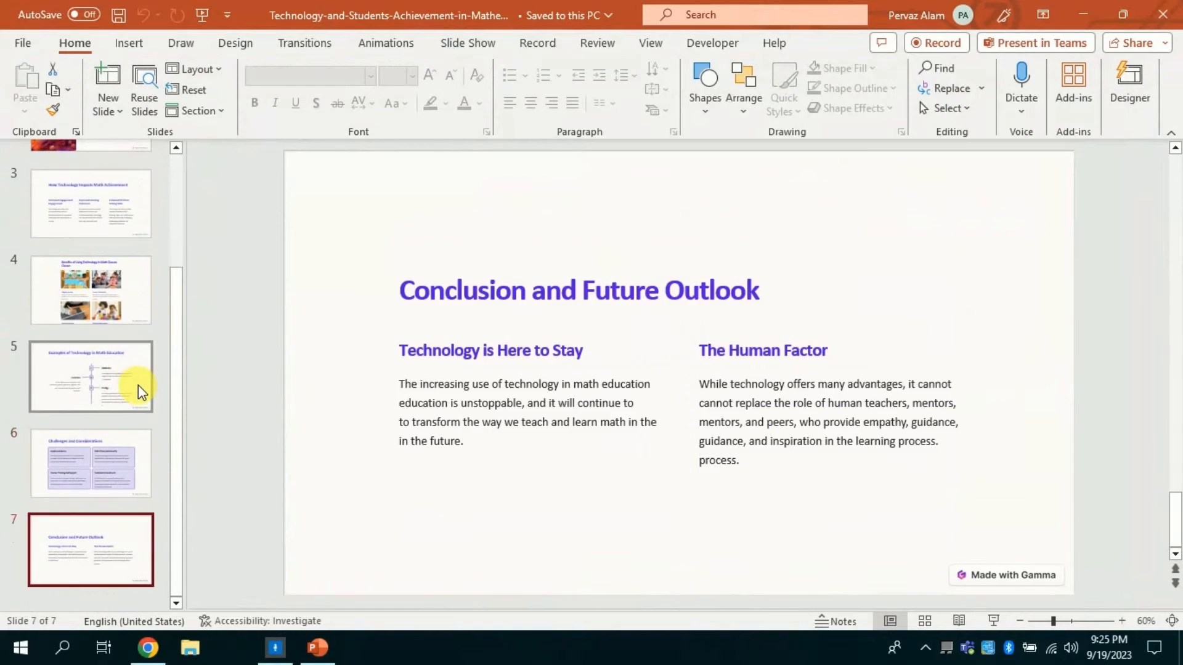
pyautogui.press('Up')
pyautogui.press('Up')
pyautogui.press('Up')
pyautogui.press('Up')
pyautogui.press('Up')
pyautogui.press('Up')
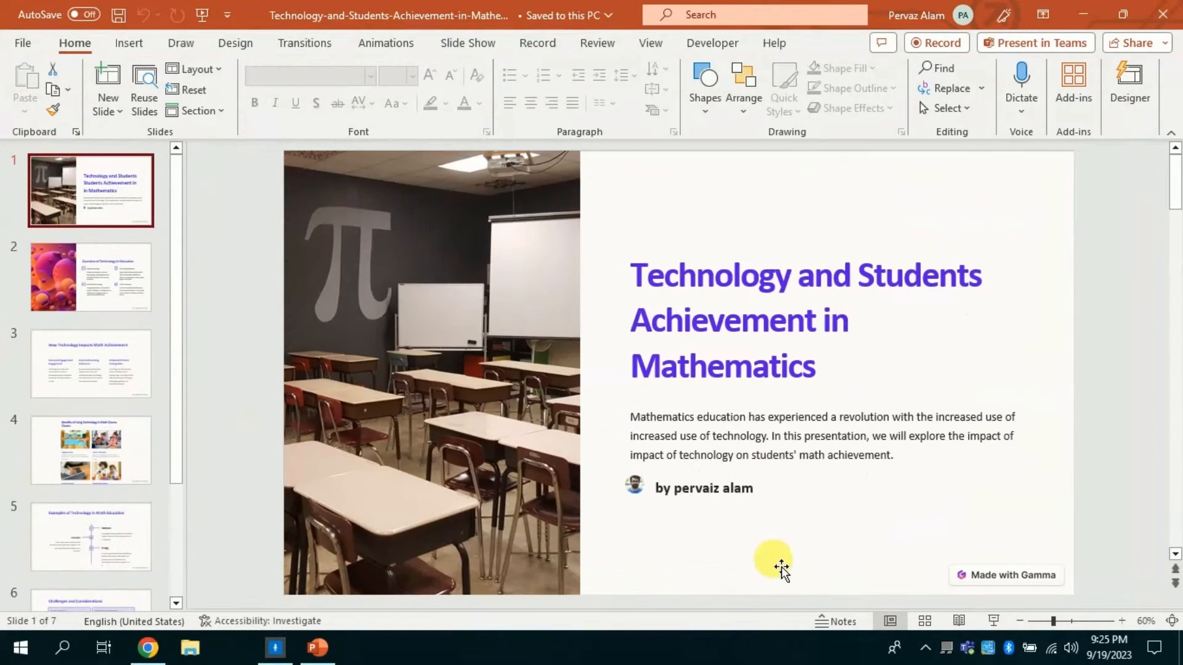
pyautogui.click(994, 621)
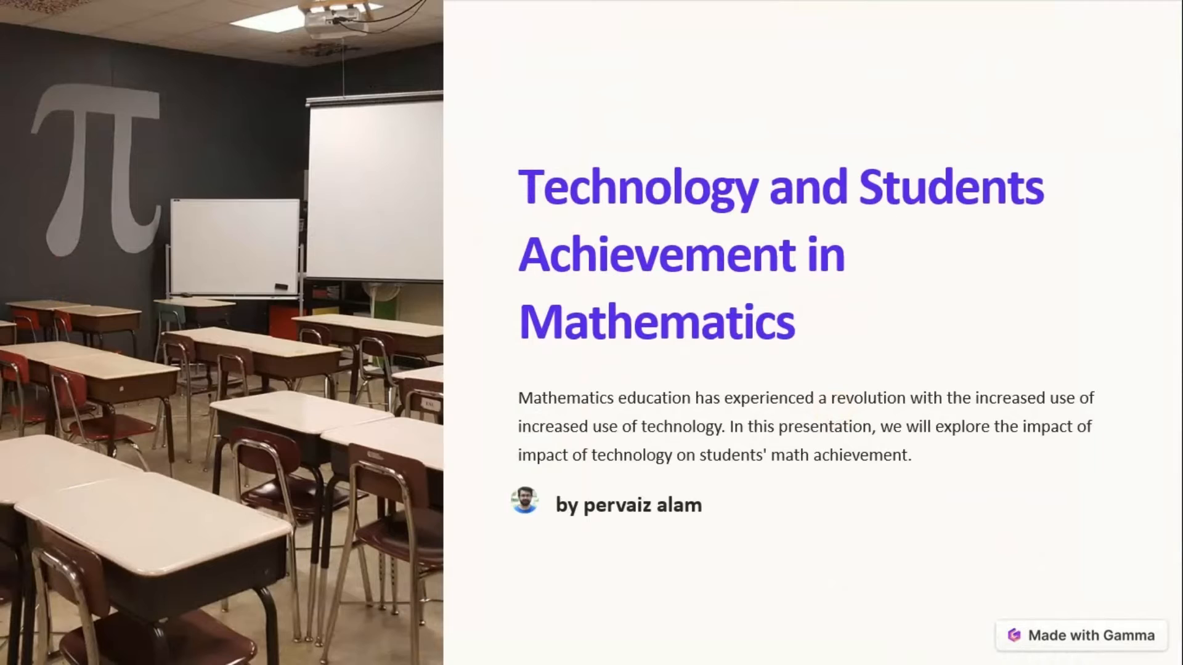
# - Page forward and back through the running slide show, viewing the title, overview, math achievement impacts and benefits slides
pyautogui.press('Right')
pyautogui.press('Right')
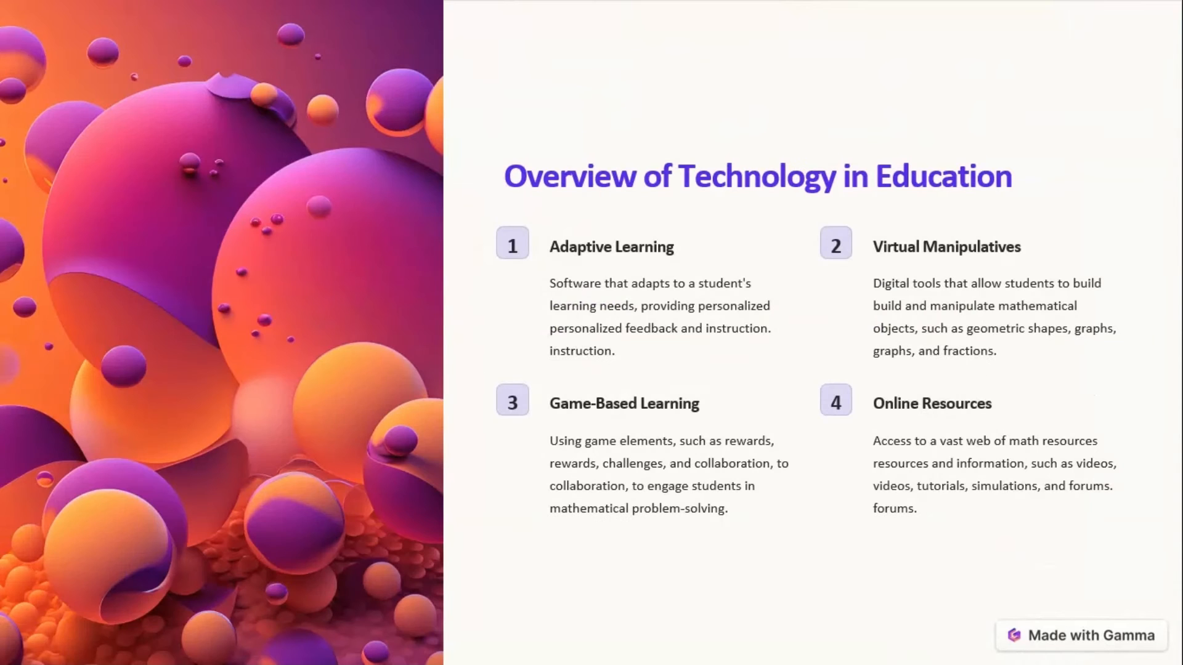
pyautogui.press('Left')
pyautogui.press('Left')
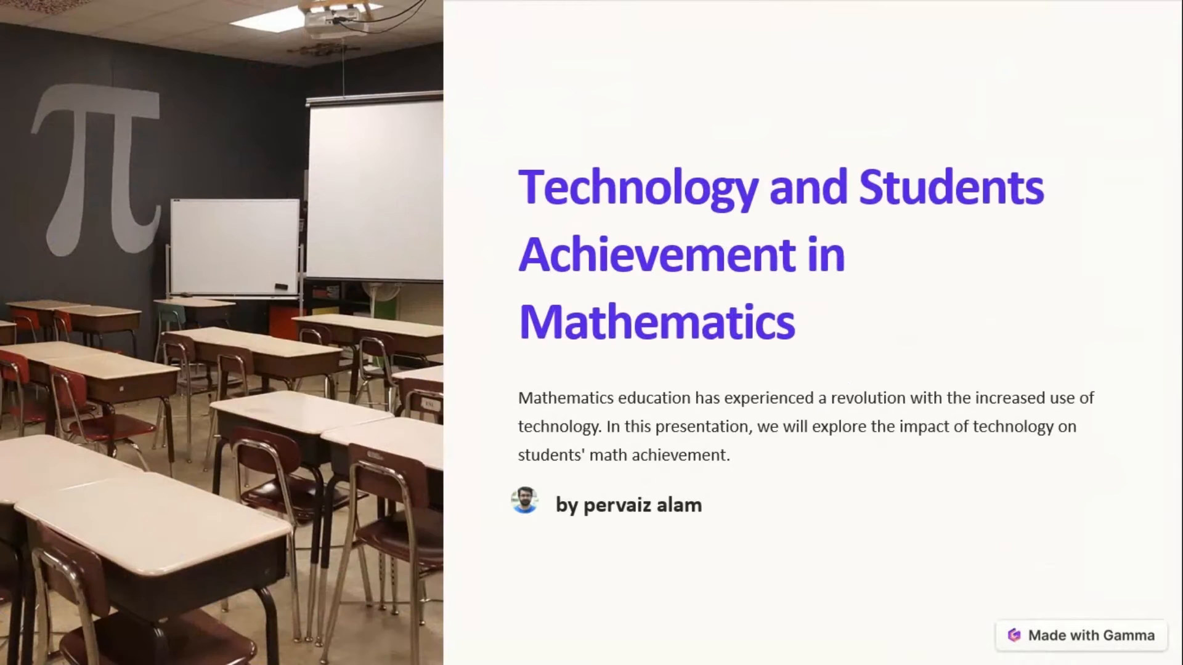
pyautogui.press('Right')
pyautogui.press('Right')
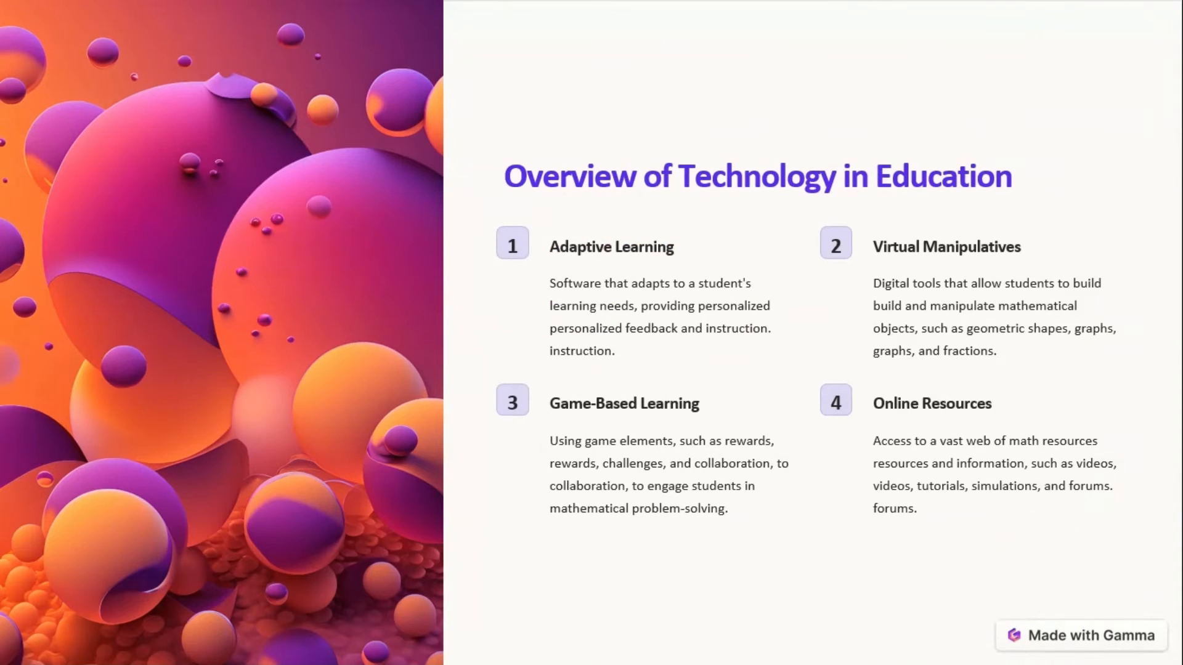
pyautogui.press('Left')
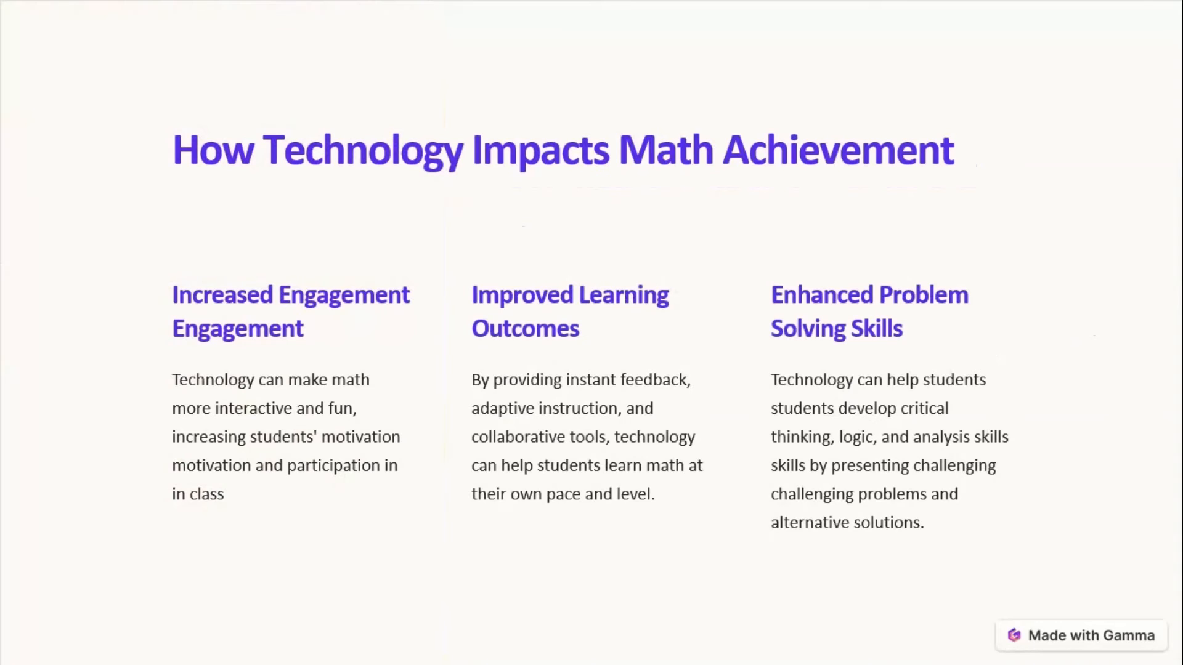
pyautogui.press('Left')
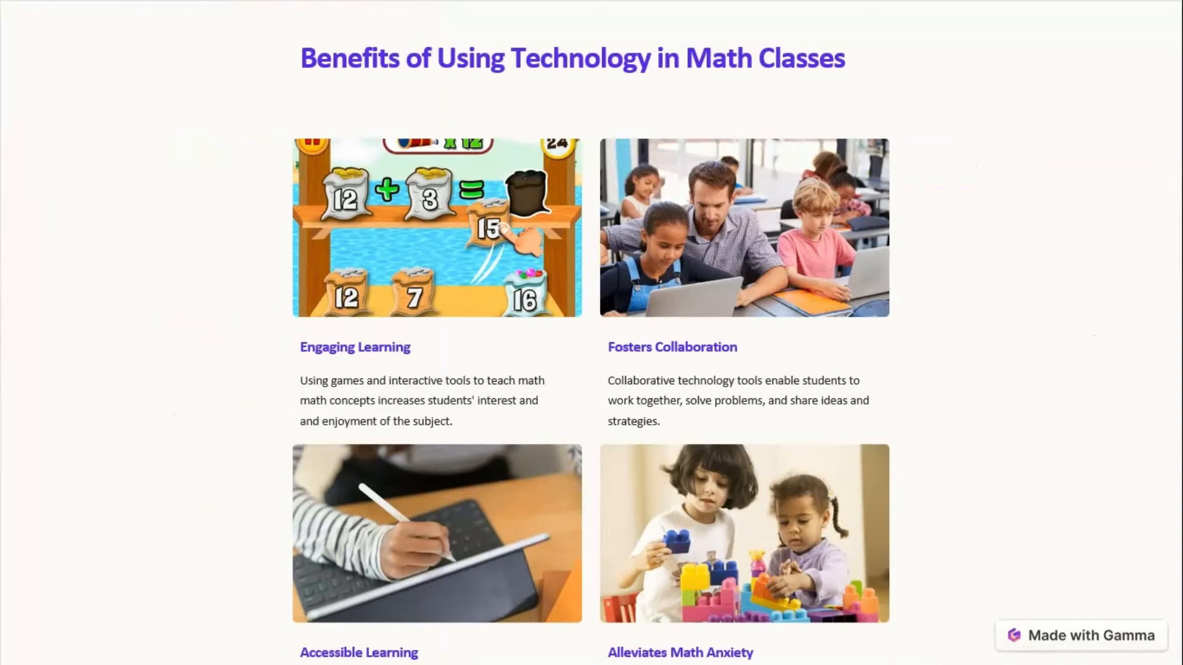
pyautogui.press('Right')
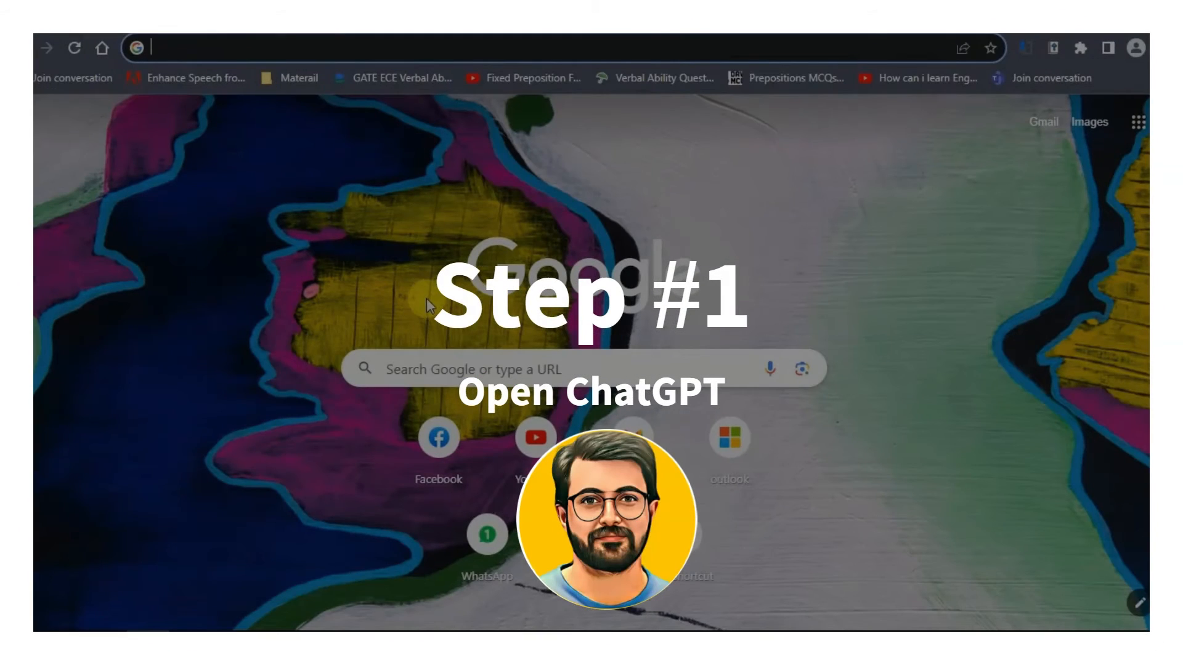
# - Open chat.openai.com in Chrome, look at the GPT-4 upgrade plan and close it, keeping the GPT-3.5 model
pyautogui.write('chat.openai.com')
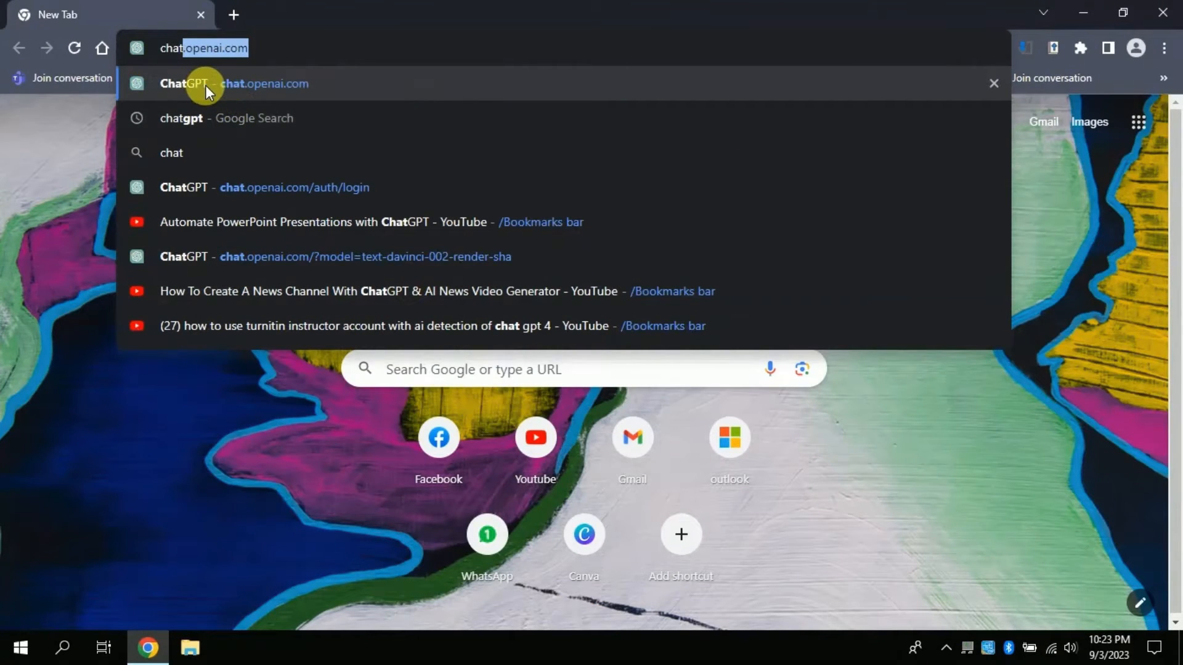
pyautogui.click(205, 85)
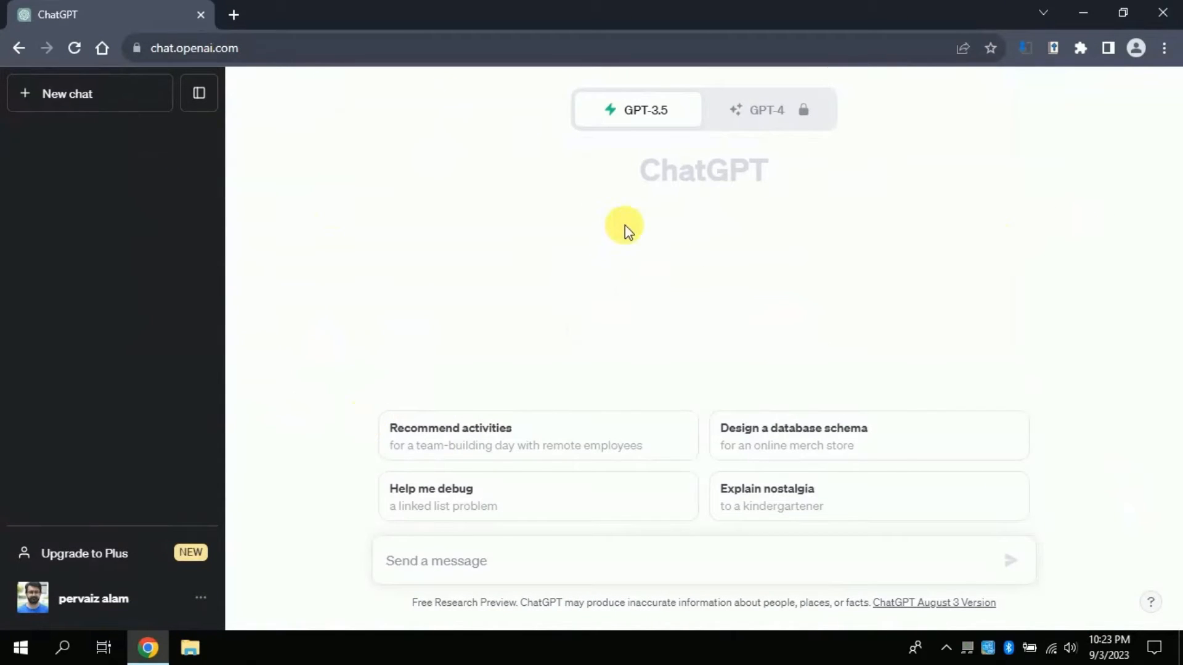
pyautogui.moveTo(632, 110)
pyautogui.moveTo(743, 118)
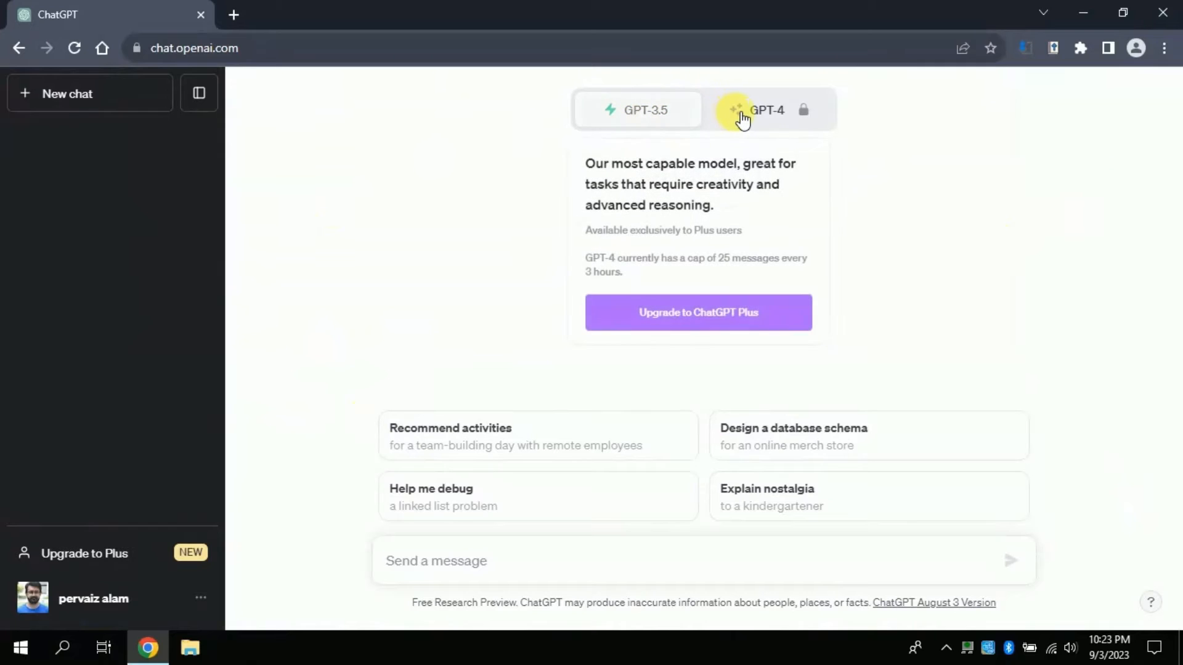
pyautogui.click(753, 117)
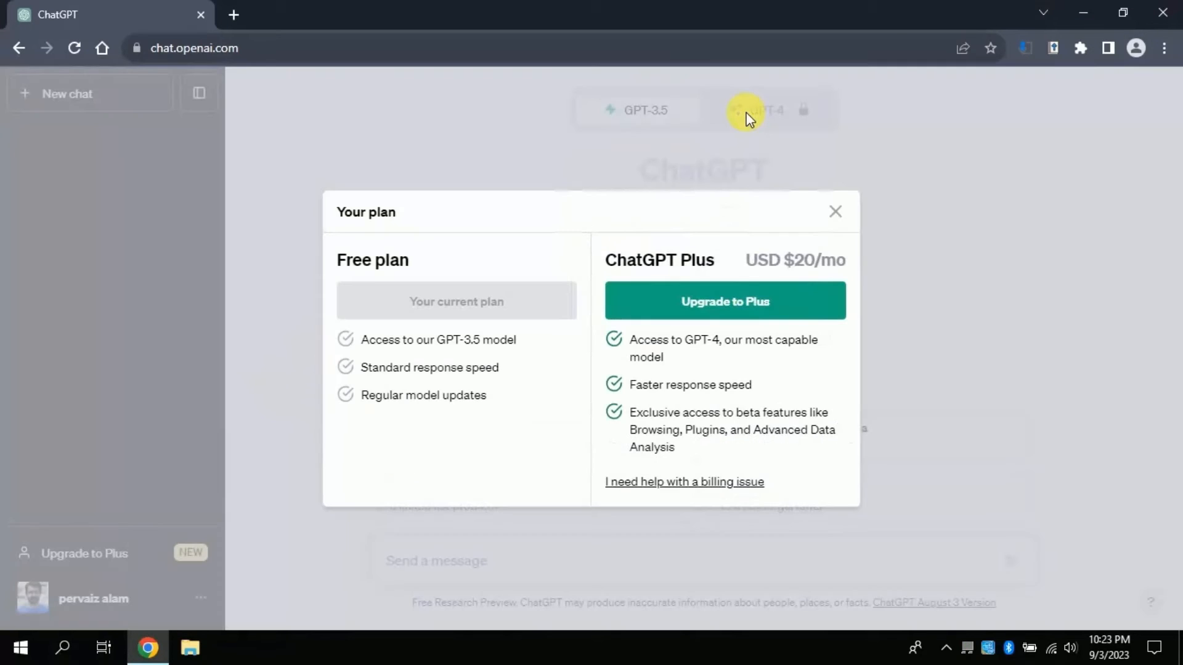
pyautogui.click(836, 213)
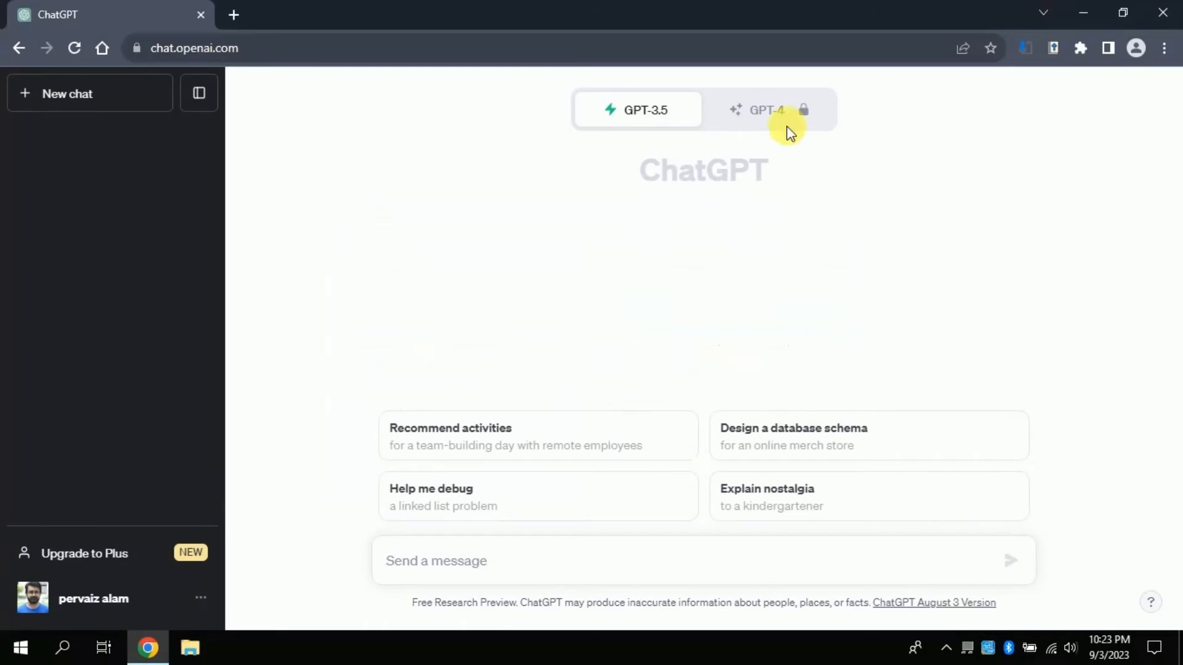
pyautogui.moveTo(613, 112)
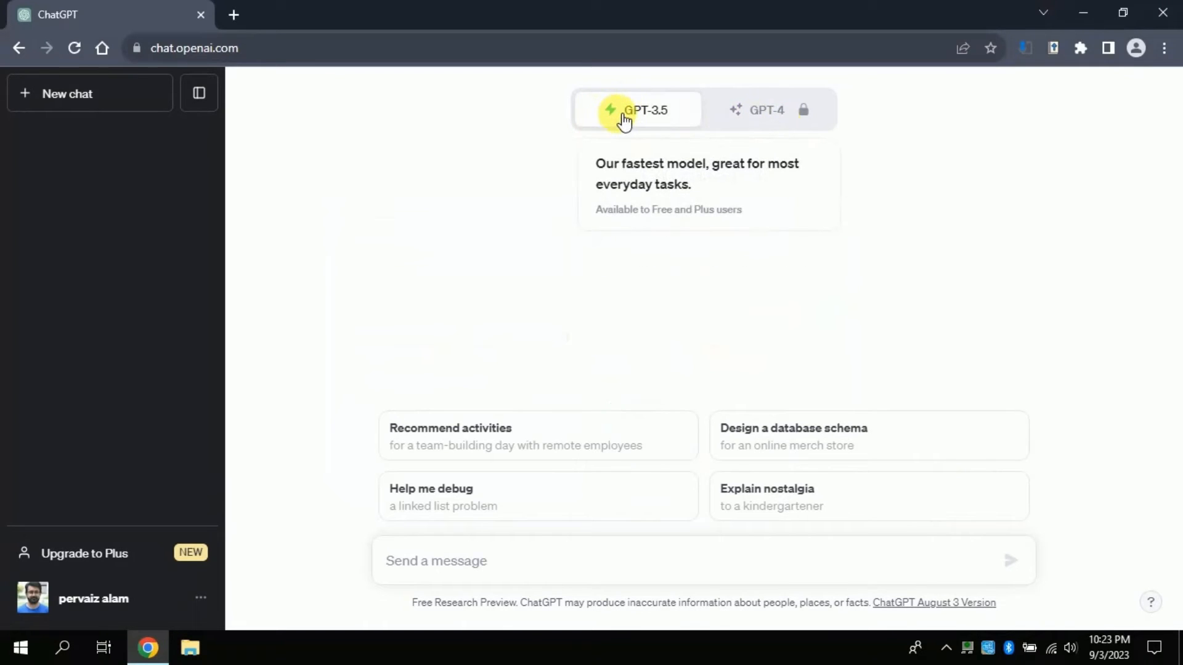
# - Enter a prompt requesting VBA code for an 8-slide PowerPoint presentation about six best strategies to students Mathematics achievement, with all text filled in, no placeholder
pyautogui.click(440, 564)
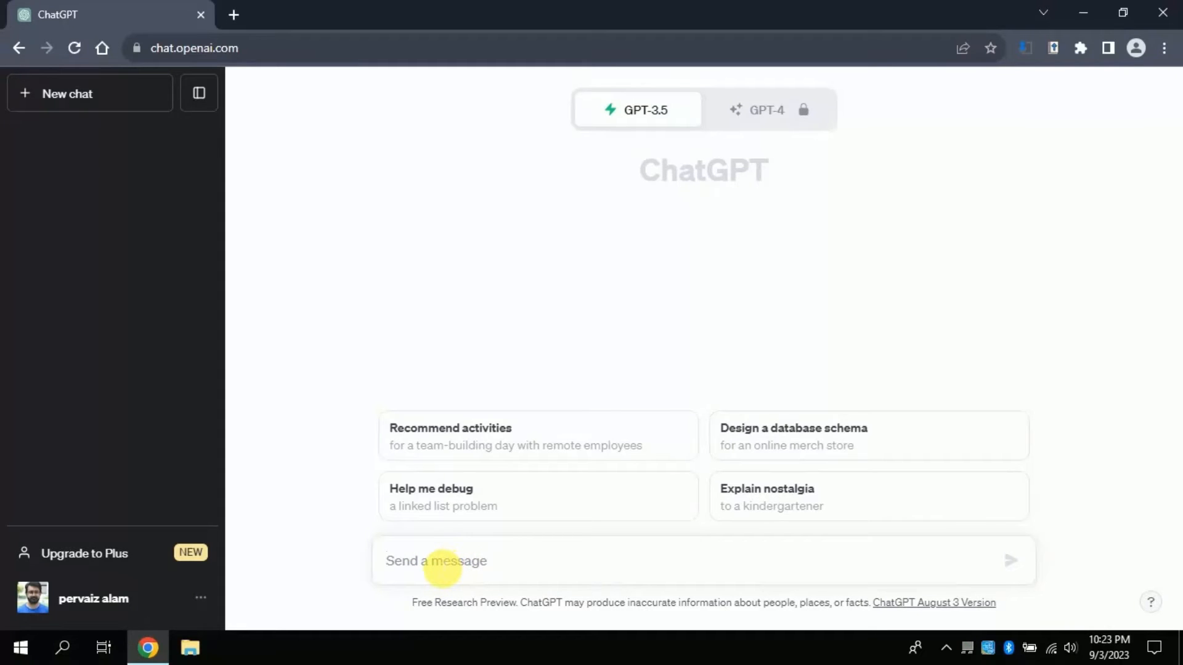
pyautogui.write('"I want you to write a VBA code for a PowerPoint presentation about six best strategies to students Mathematics achievement. You are to fill in all the text with your own knowledge, no placeholder. I need 8 slides?"')
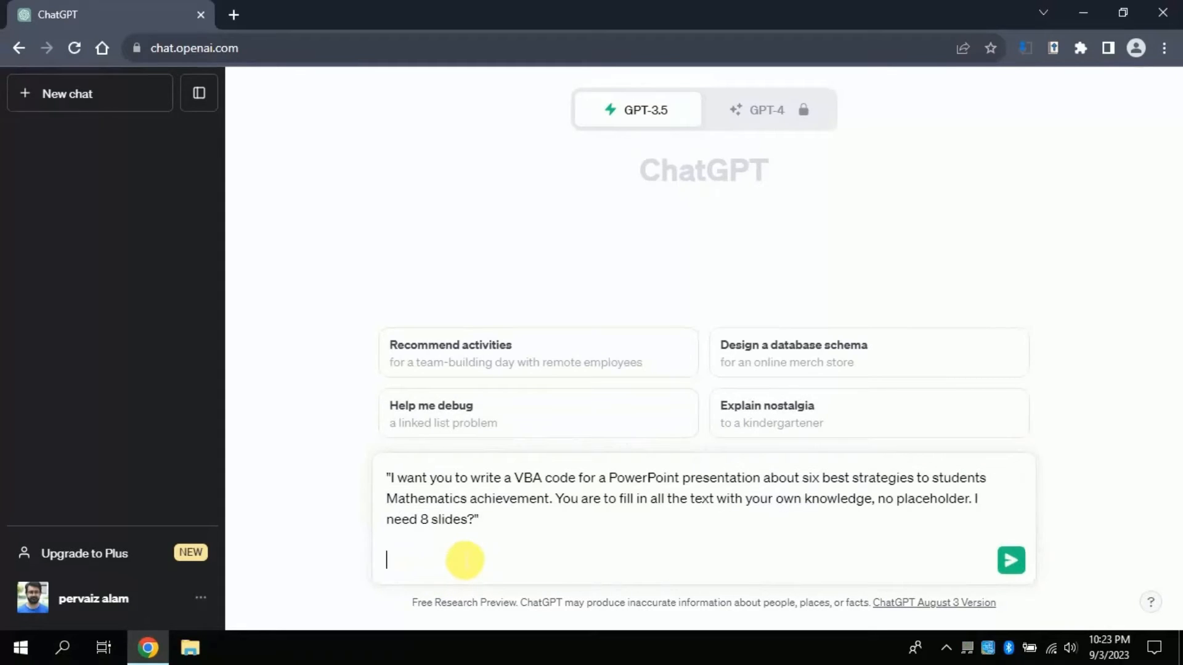
pyautogui.press('BackSpace')
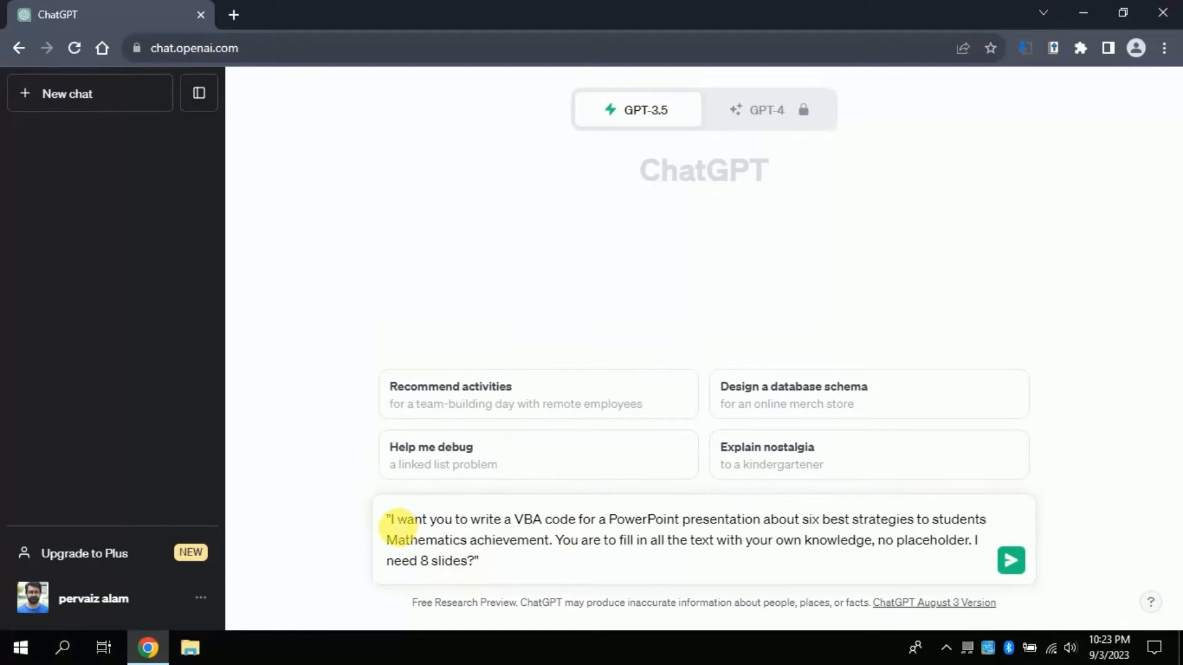
# - Review the prompt's VBA request, topic, no-placeholder instruction and slide count by highlighting each part, and send it to ChatGPT
pyautogui.moveTo(392, 521); pyautogui.dragTo(573, 521)
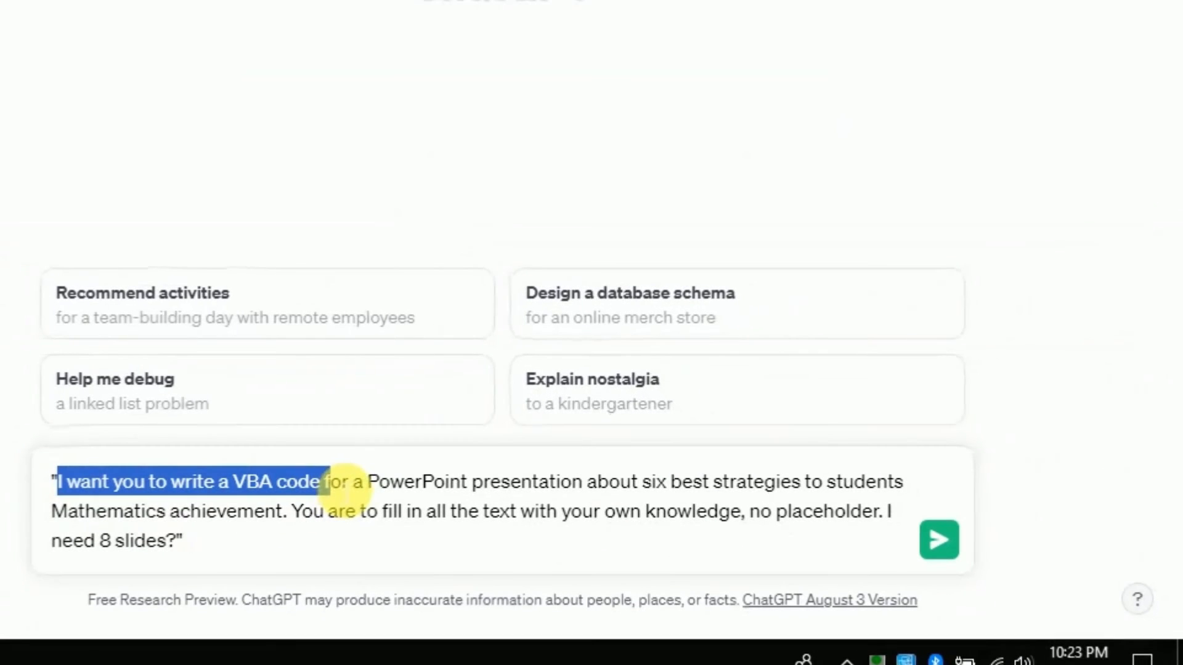
pyautogui.moveTo(345, 490); pyautogui.dragTo(670, 487)
pyautogui.click(361, 492)
pyautogui.click(676, 492)
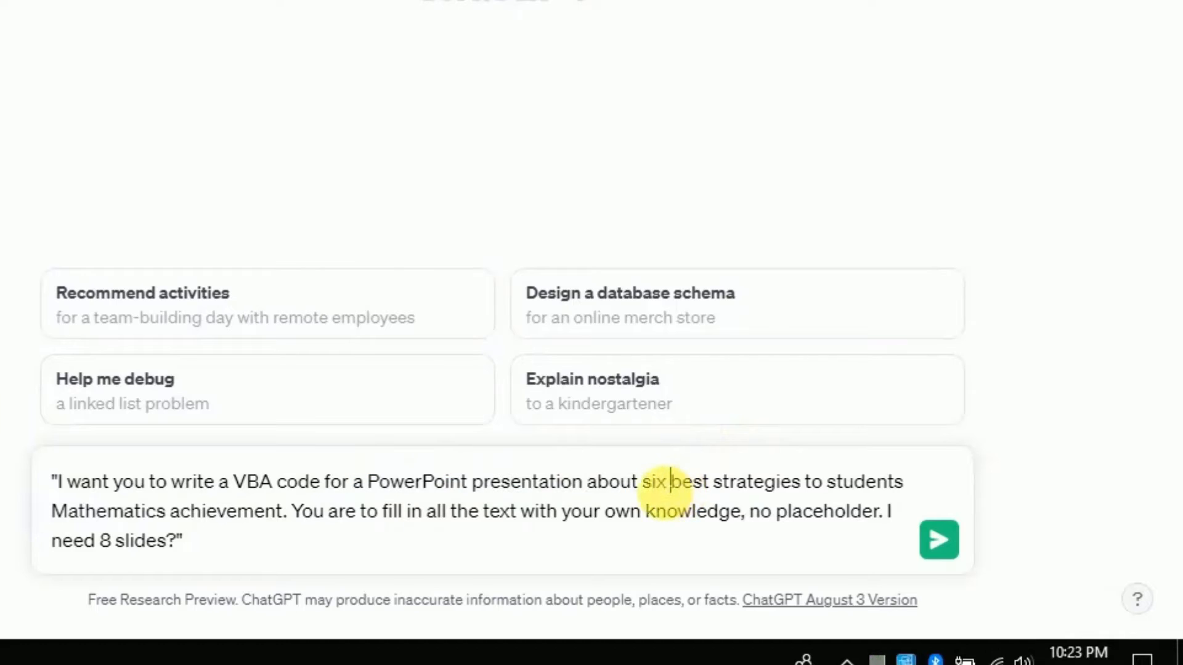
pyautogui.moveTo(641, 491); pyautogui.dragTo(285, 525)
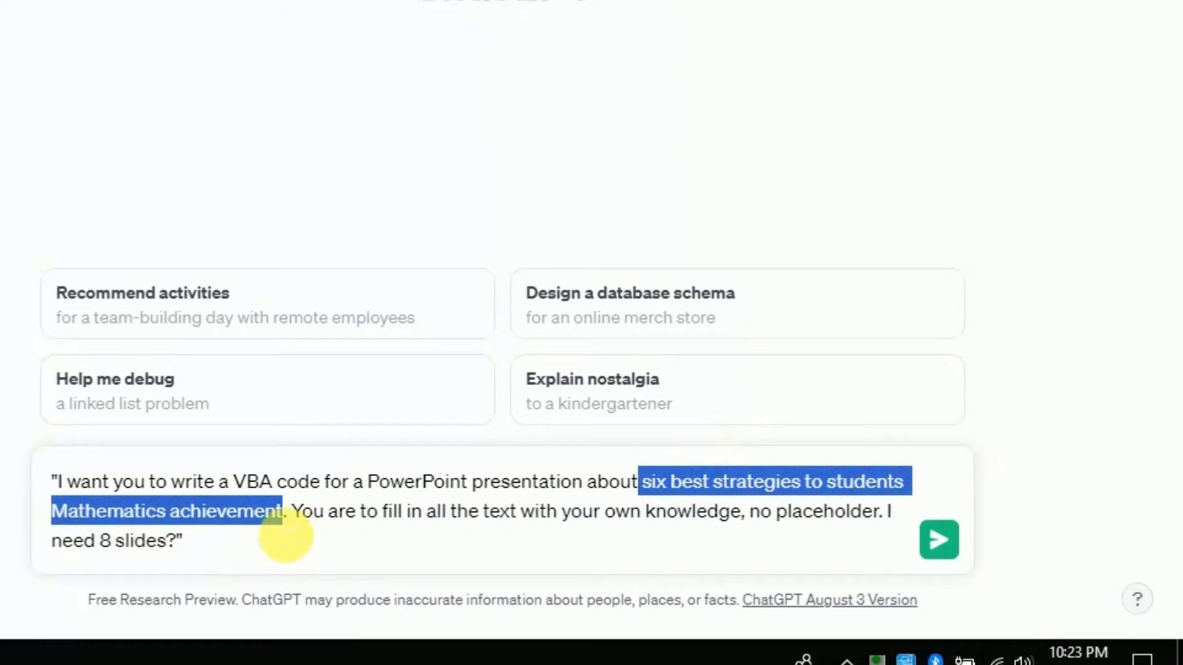
pyautogui.click(294, 542)
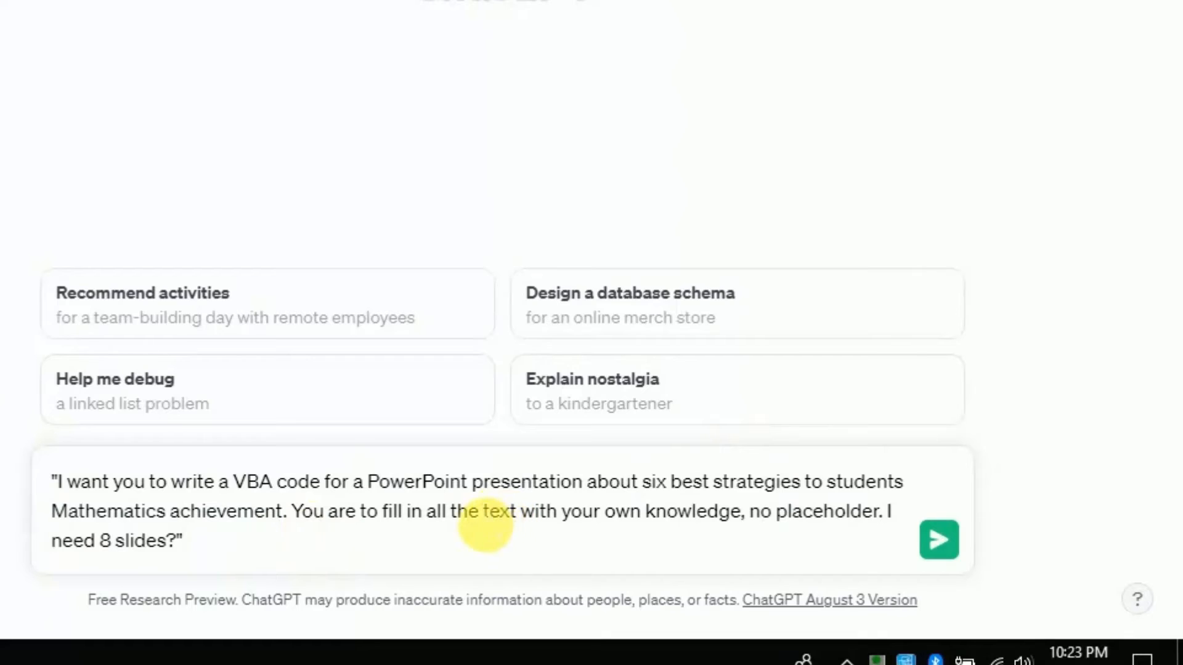
pyautogui.moveTo(383, 518); pyautogui.dragTo(893, 542)
pyautogui.click(763, 524)
pyautogui.click(886, 527)
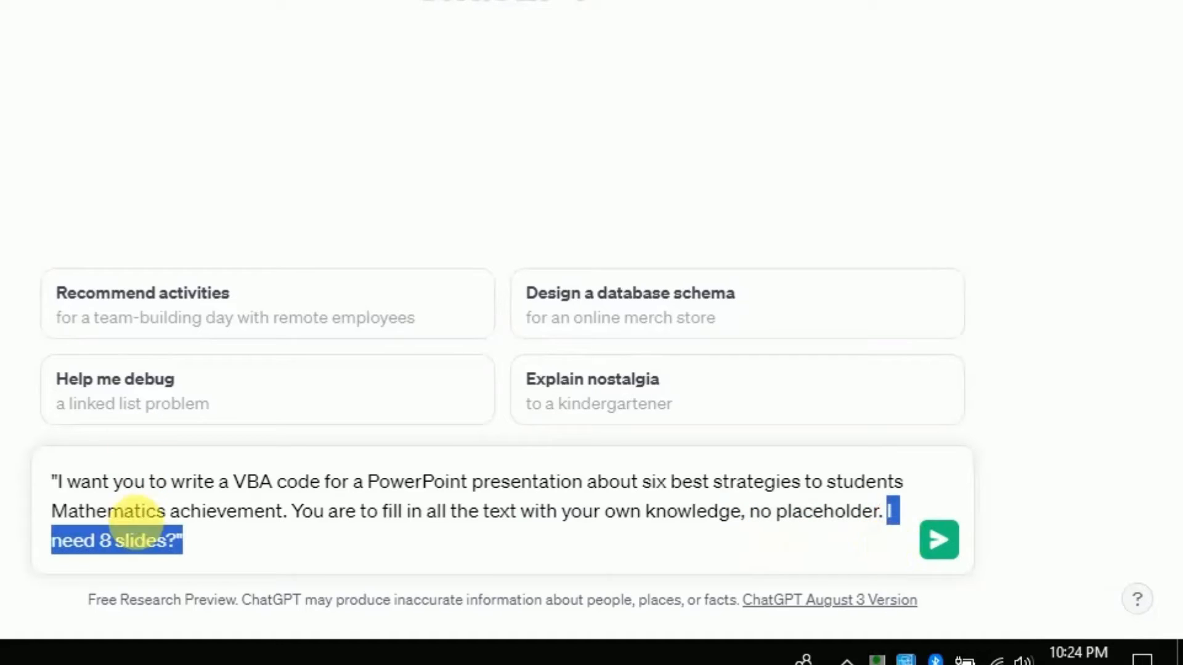
pyautogui.click(114, 543)
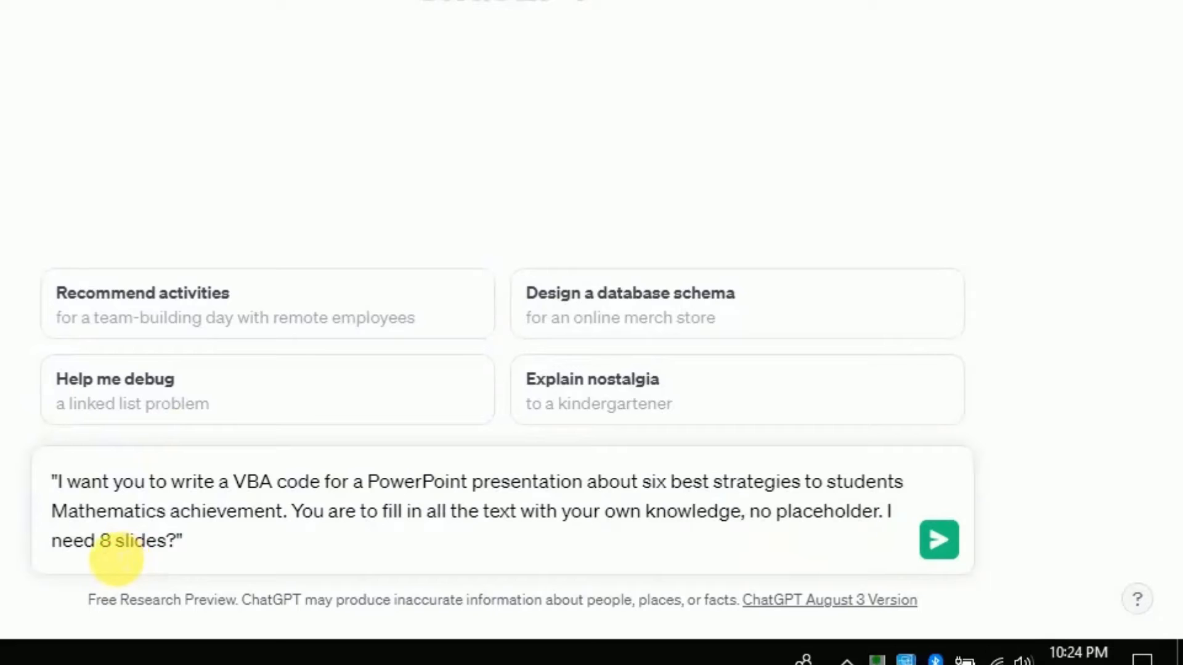
pyautogui.click(111, 557)
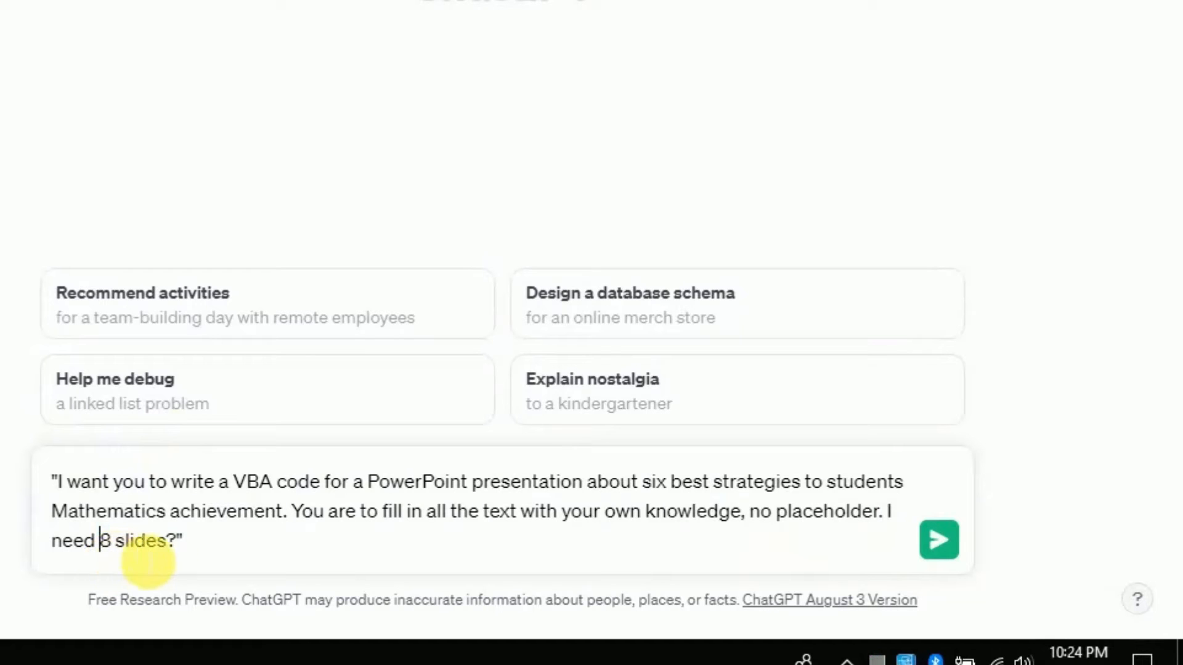
pyautogui.click(210, 551)
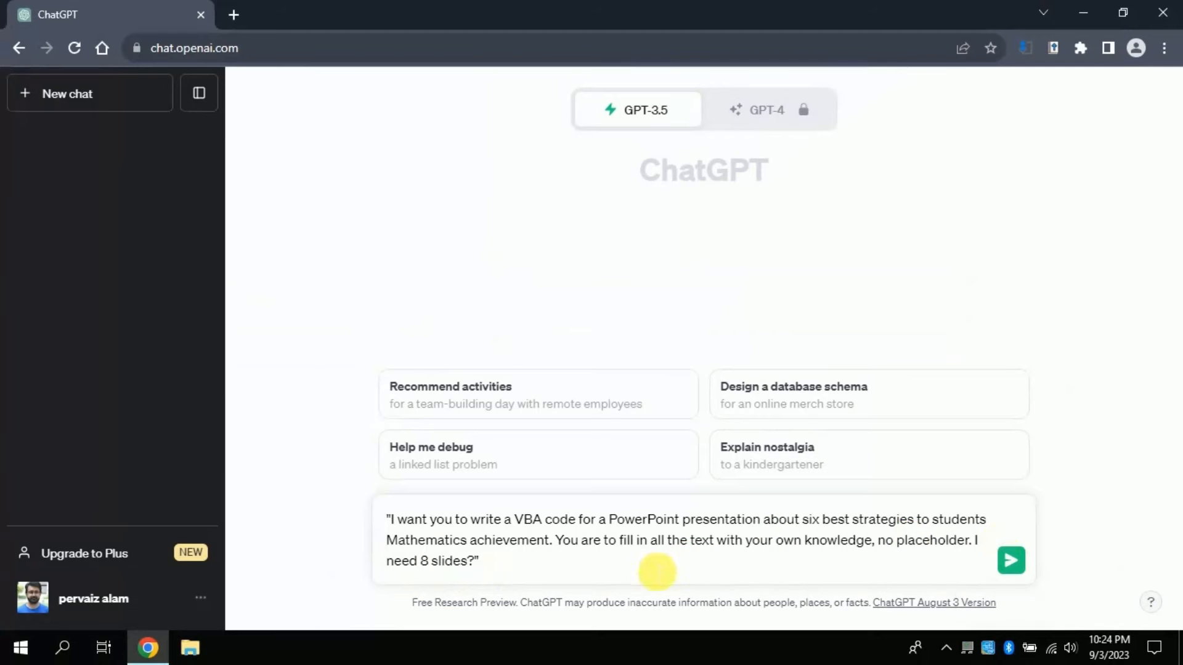
pyautogui.click(1013, 562)
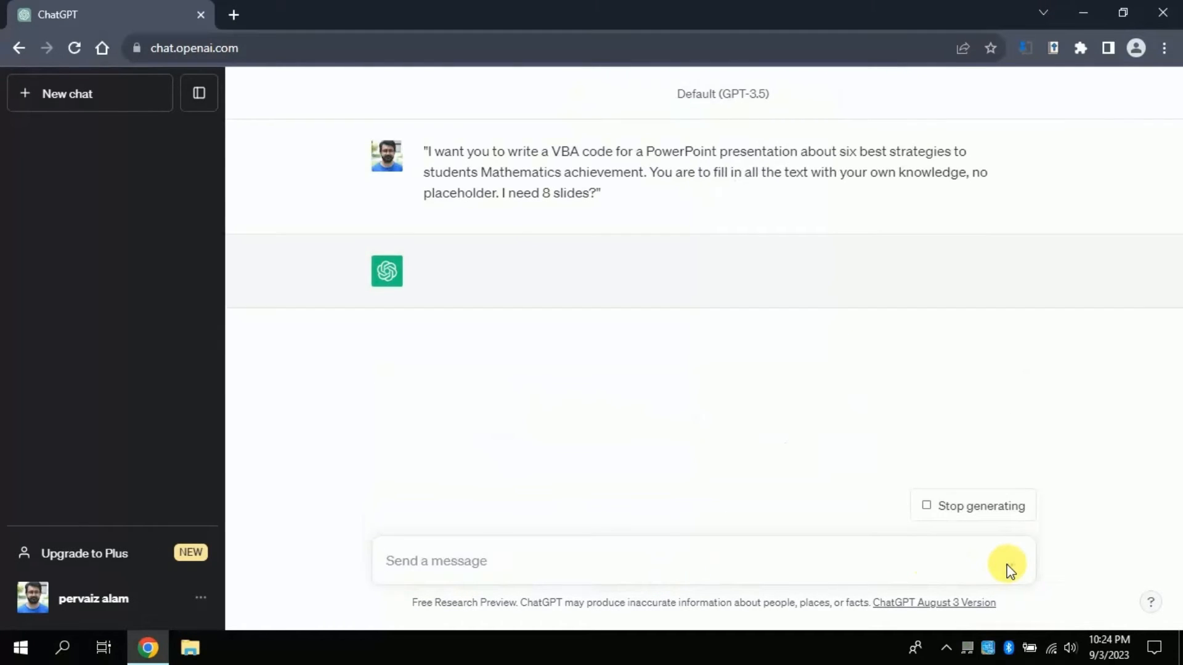
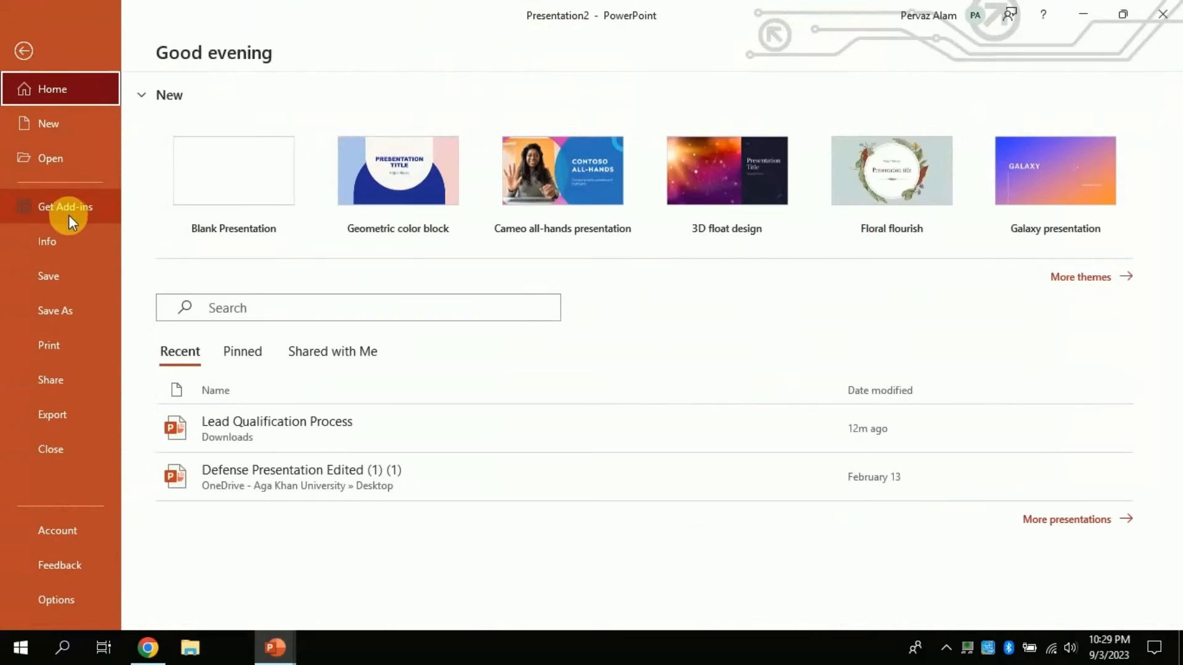
# - Save the presentation to the Desktop as a PowerPoint Presentation named Six Best Strategies to Improve Students' Mathematics
pyautogui.click(73, 317)
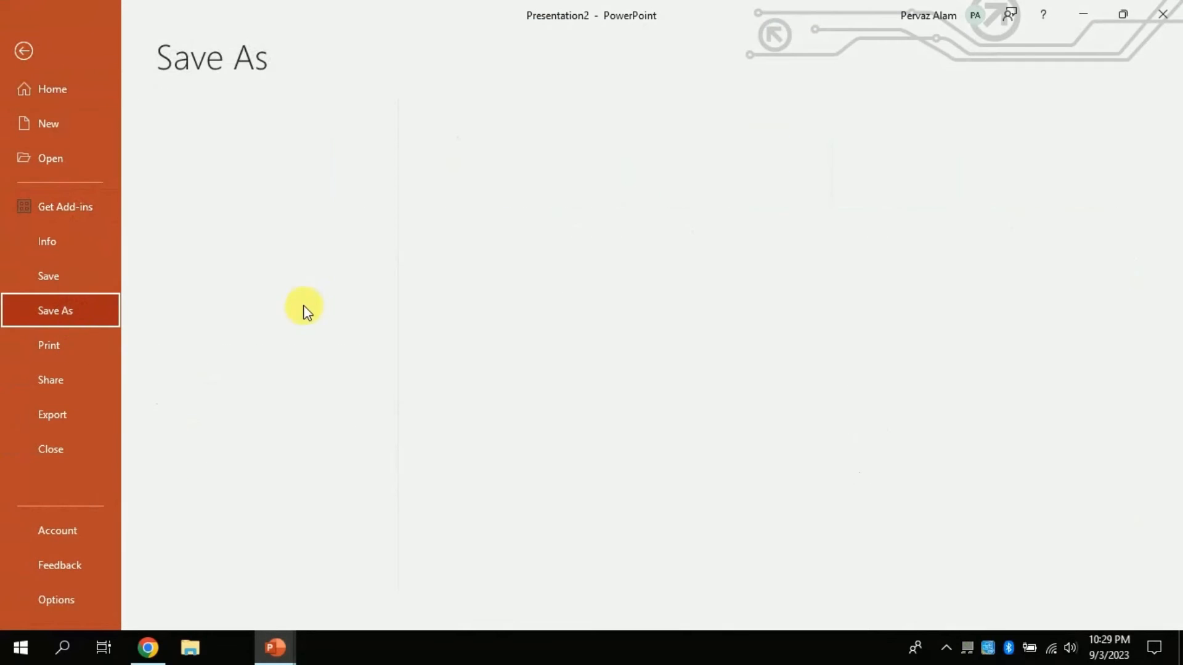
pyautogui.click(251, 397)
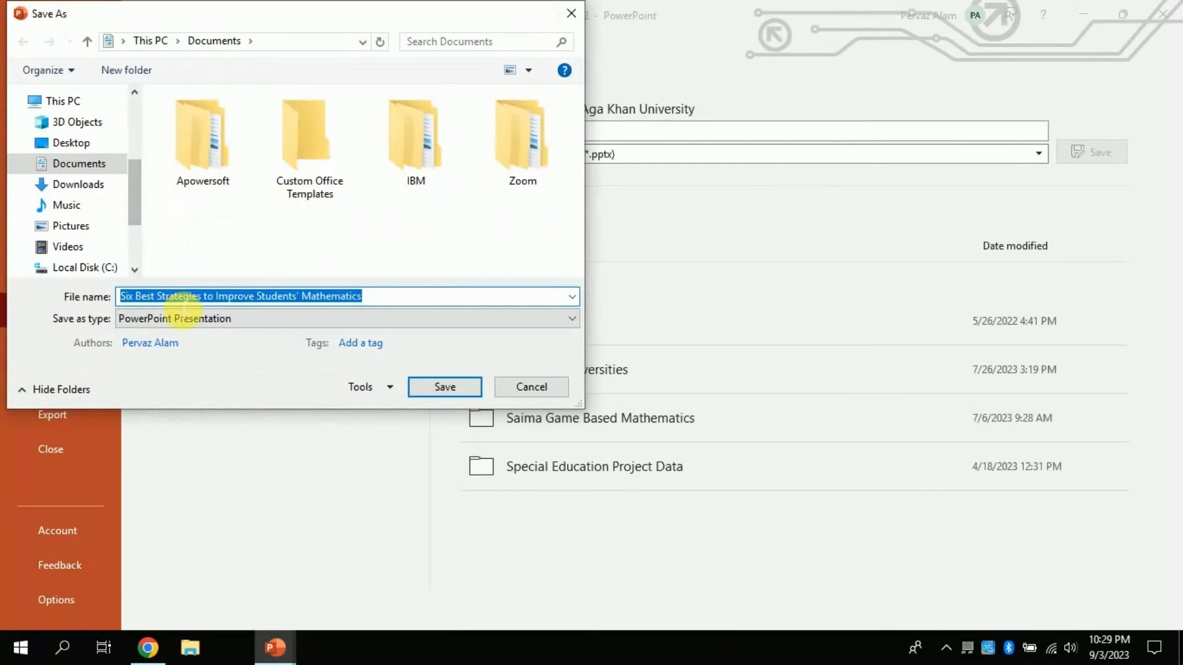
pyautogui.click(93, 147)
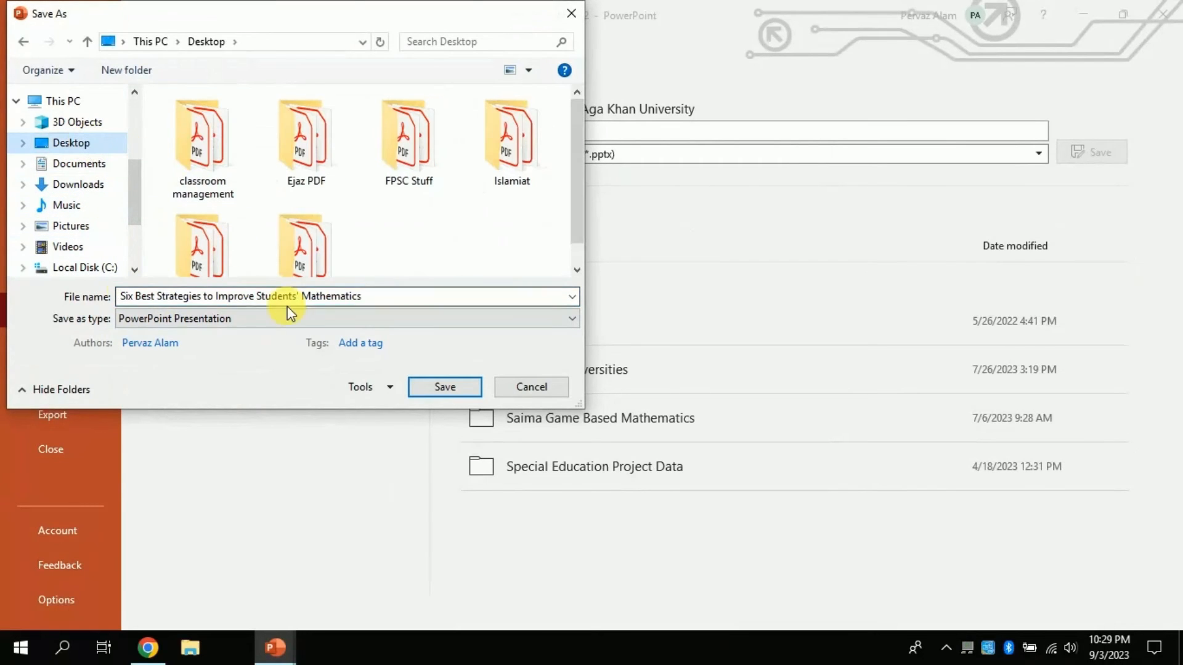
pyautogui.click(445, 388)
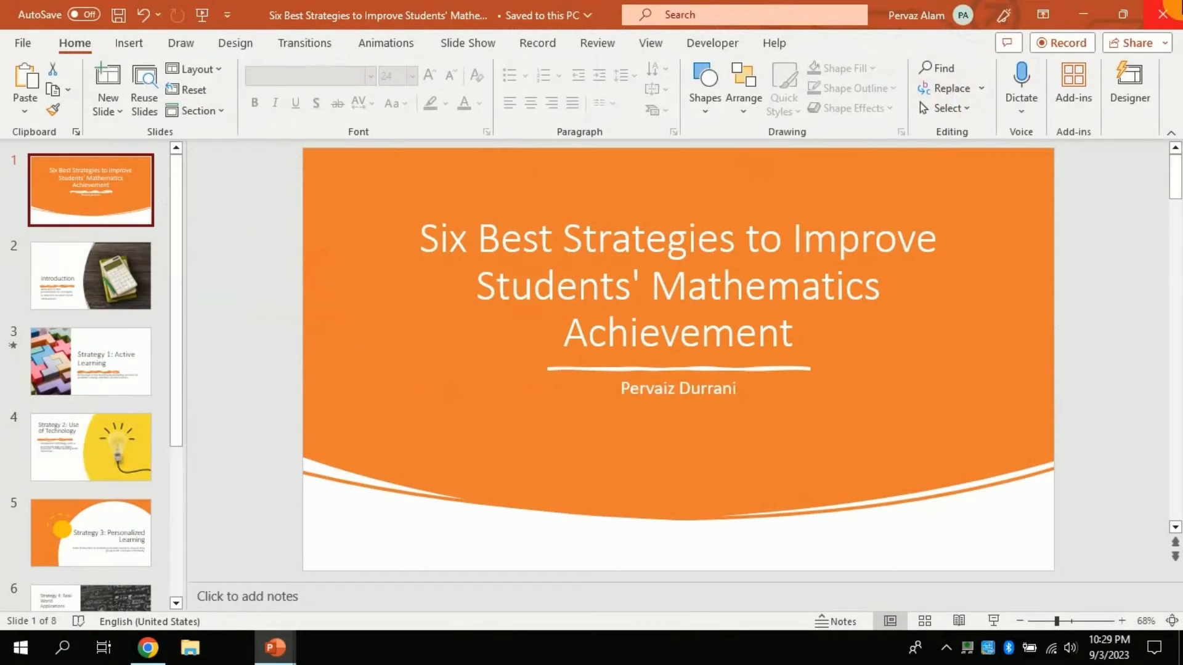
# - Close the saved presentation and reopen it from its file on the desktop
pyautogui.click(1166, 15)
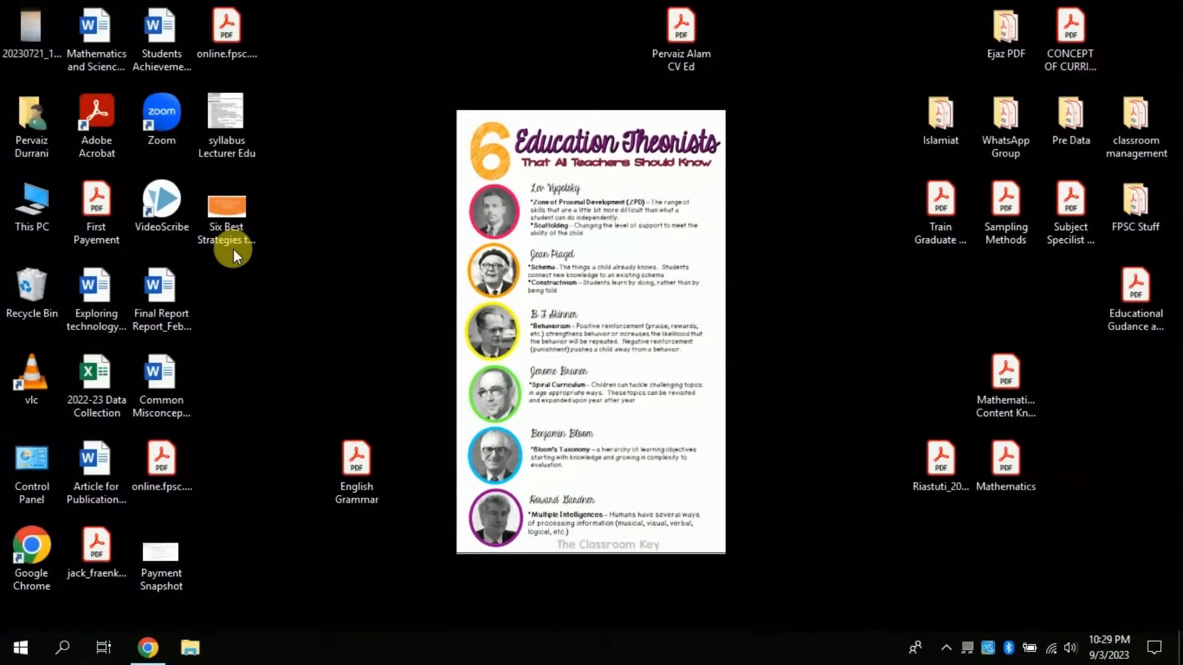
pyautogui.click(233, 229)
pyautogui.doubleClick(233, 235)
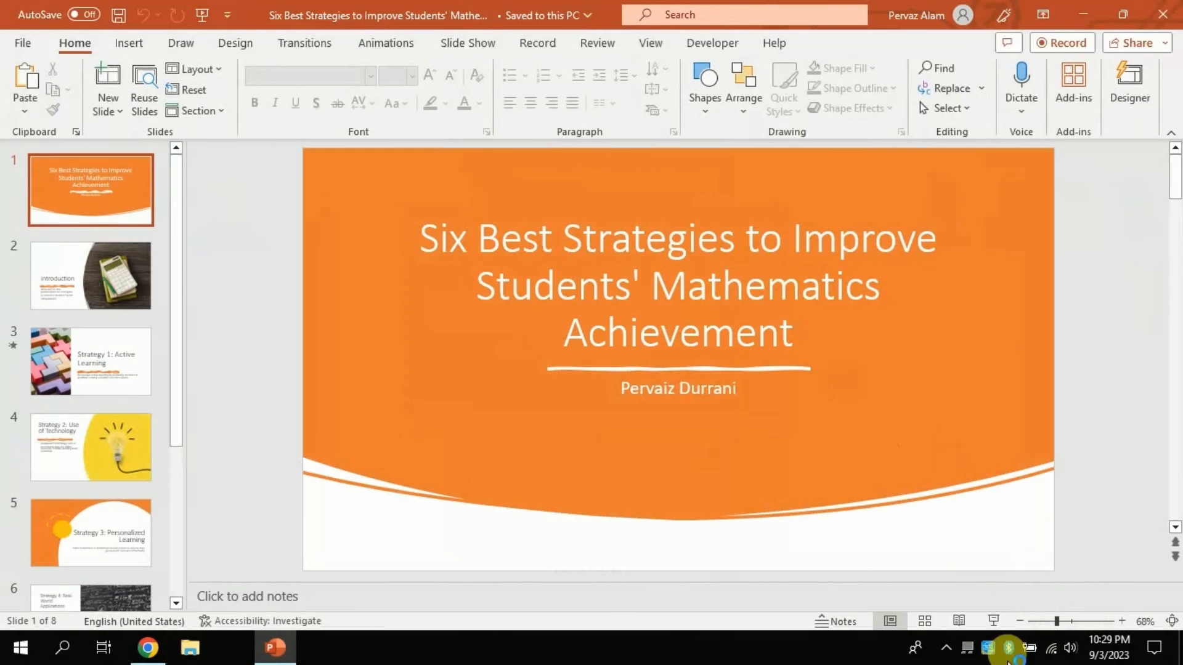
# - Start the slide show of the six strategies presentation and page back from the conclusion through the active learning slide
pyautogui.click(994, 620)
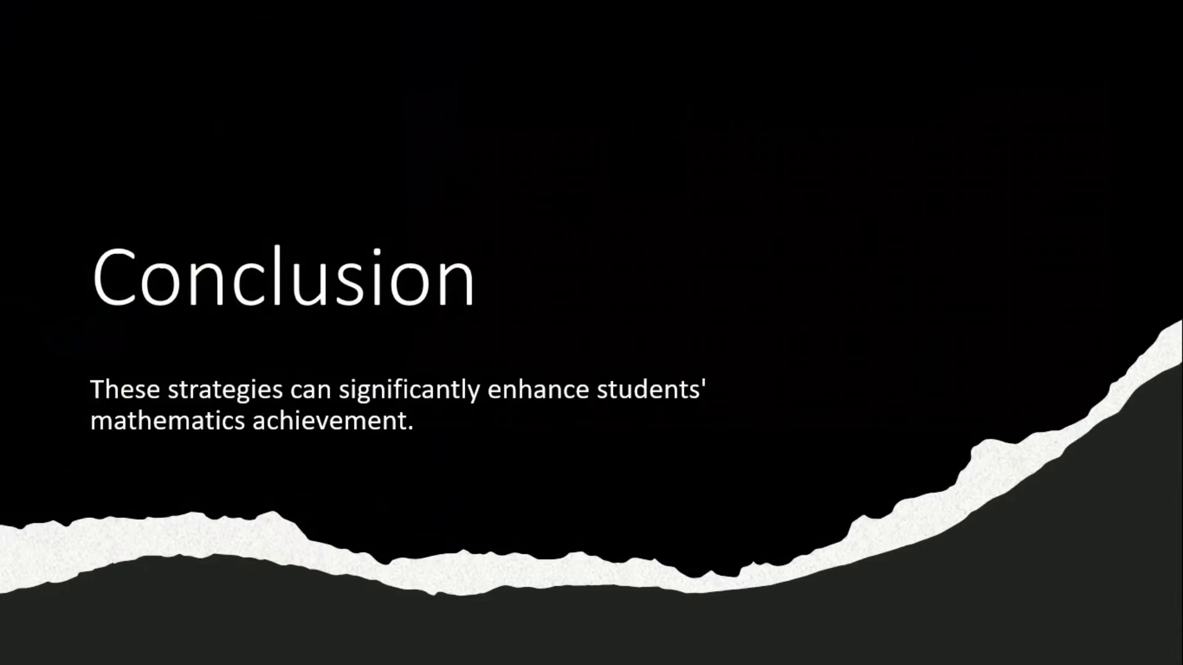
pyautogui.scroll(5, 592, 332)
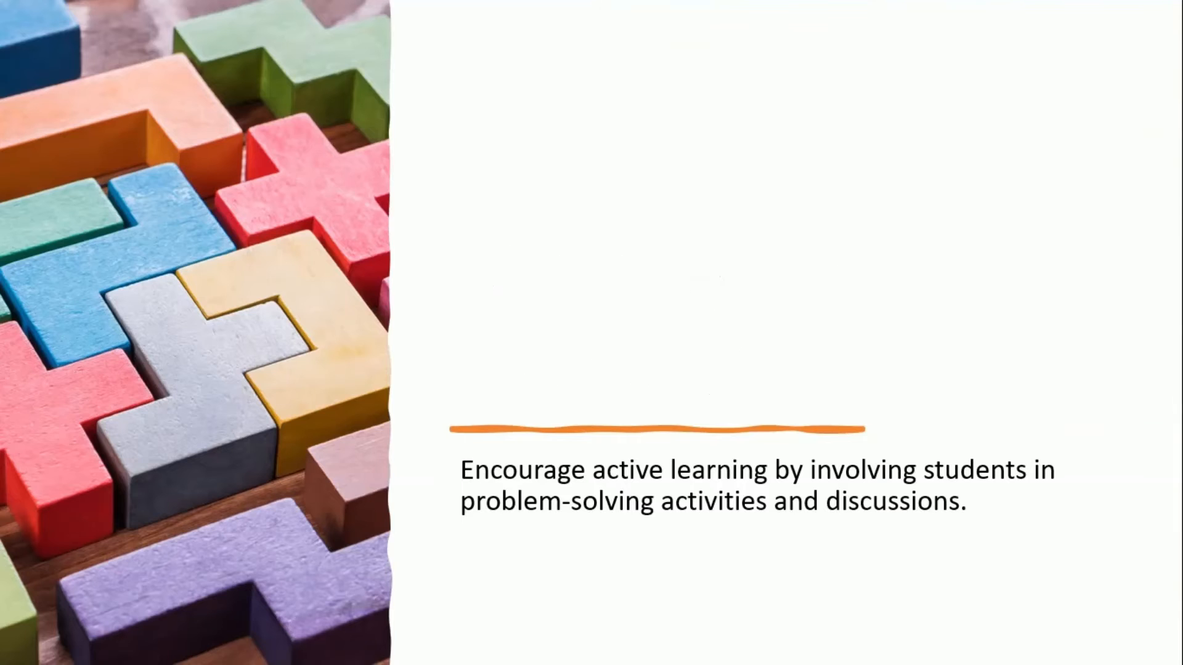
pyautogui.scroll(2, 591, 332)
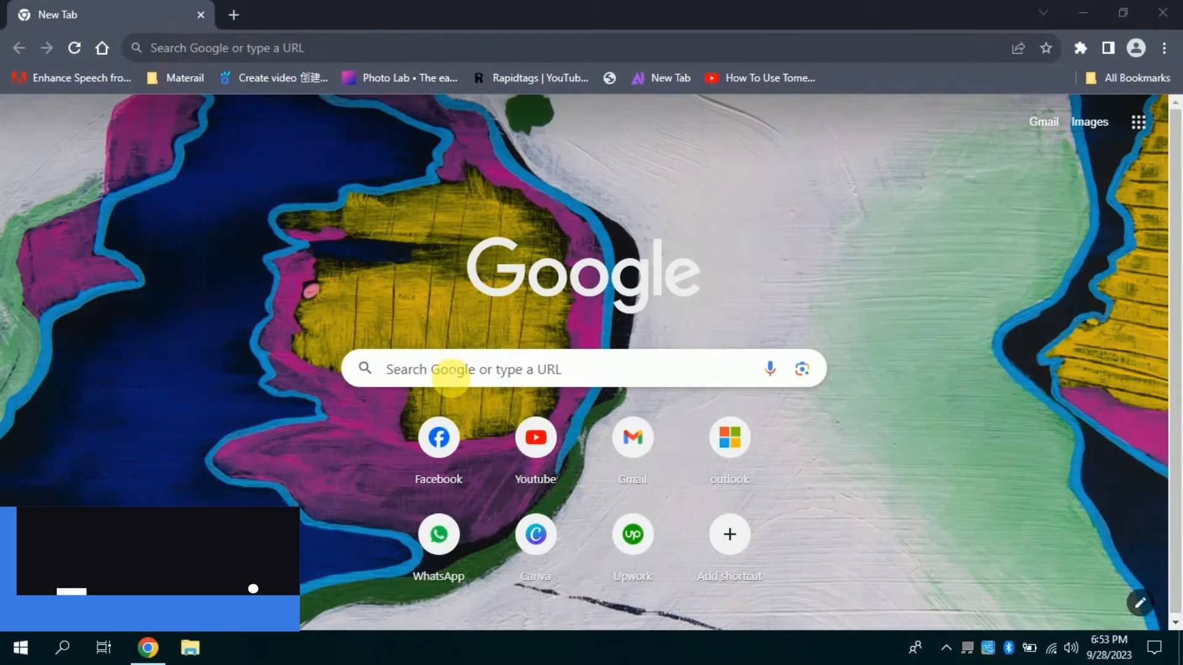
# - Search Google for "tome ai"
pyautogui.click(451, 375)
pyautogui.write('t')
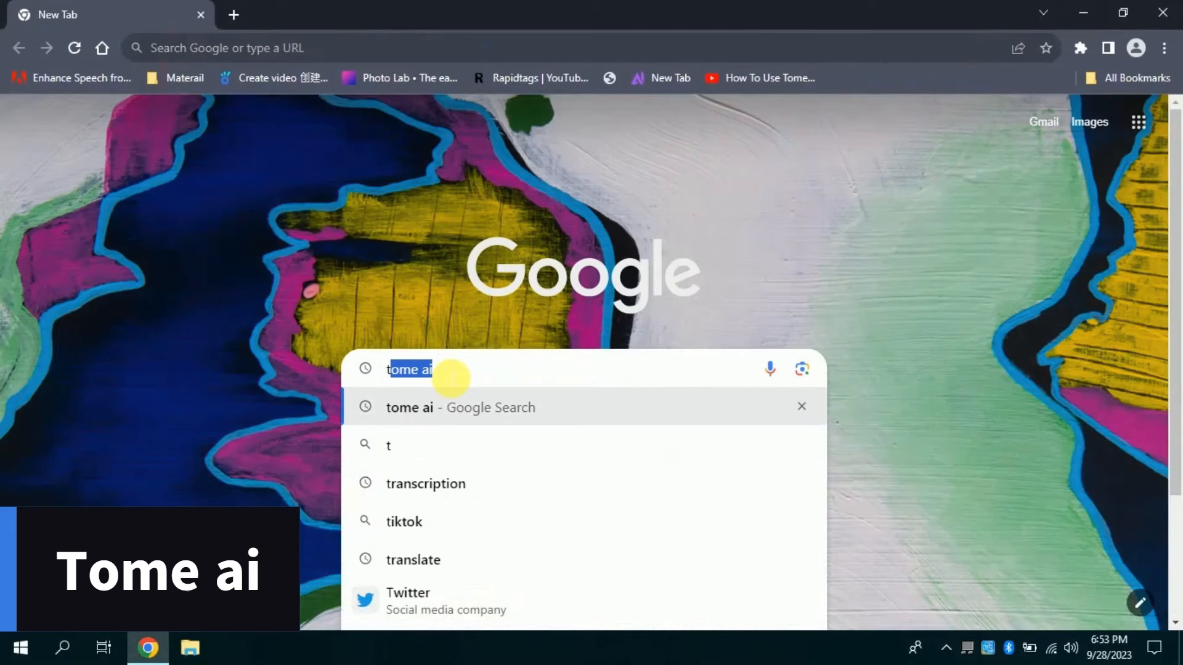
pyautogui.write('ome')
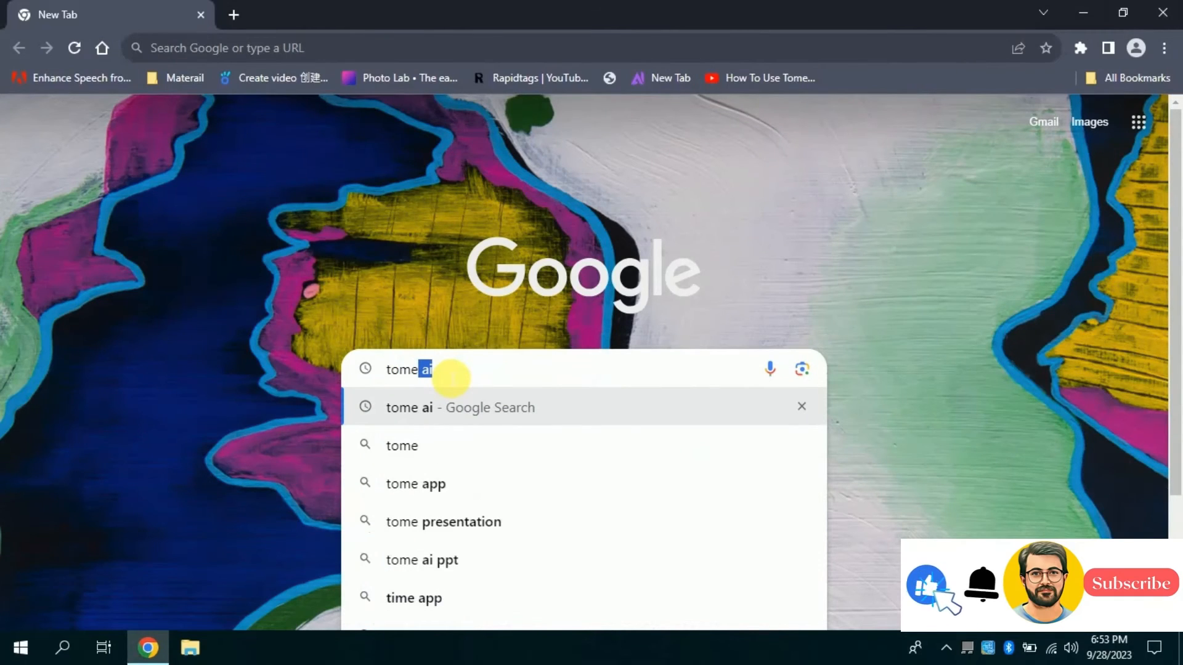
pyautogui.write(' ai')
pyautogui.press('Return')
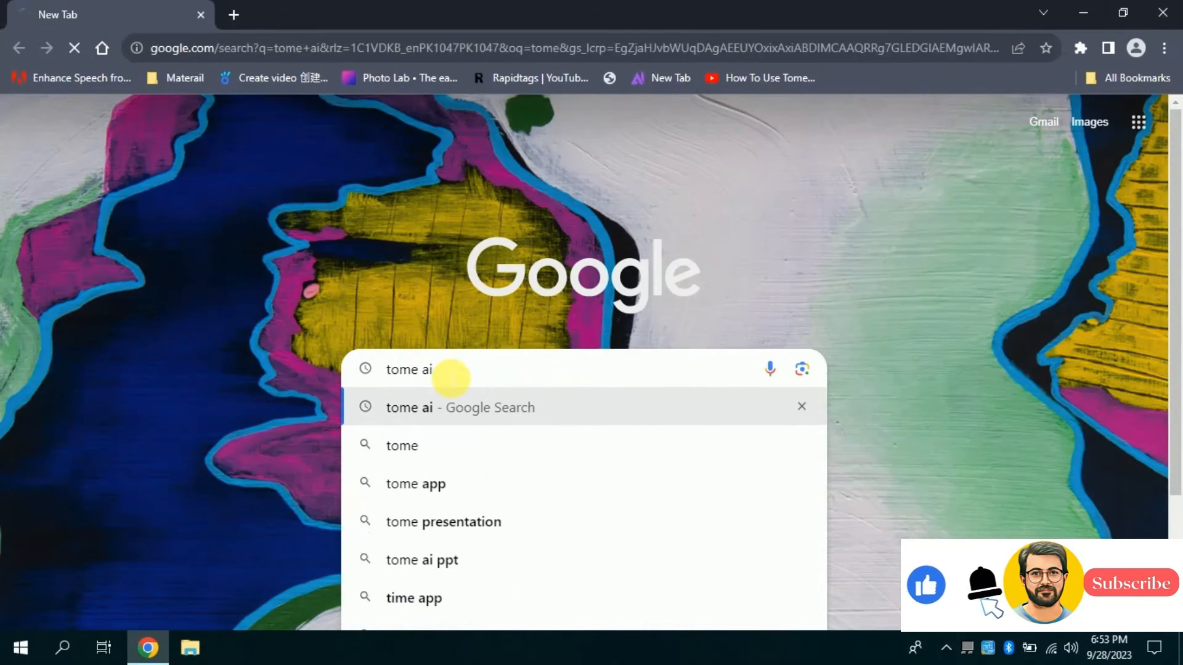
# - Browse the search results and open the official Tome website at tome.app
pyautogui.scroll(-15, 487, 410)
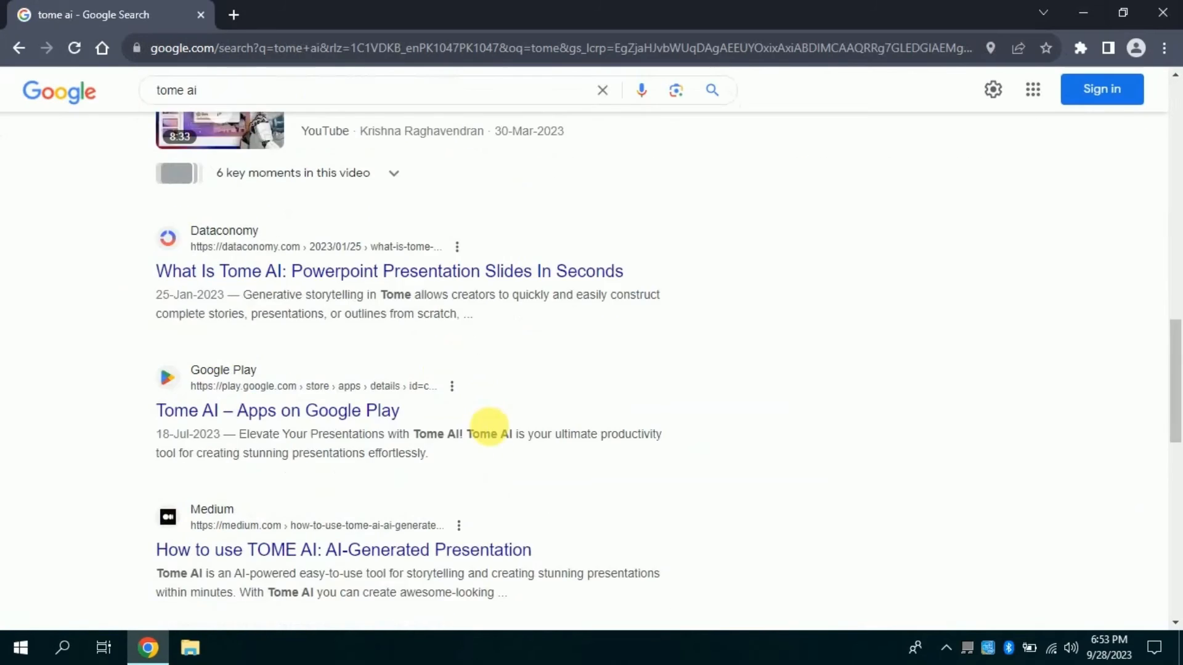
pyautogui.scroll(-10, 483, 431)
pyautogui.scroll(12, 491, 454)
pyautogui.scroll(5, 522, 446)
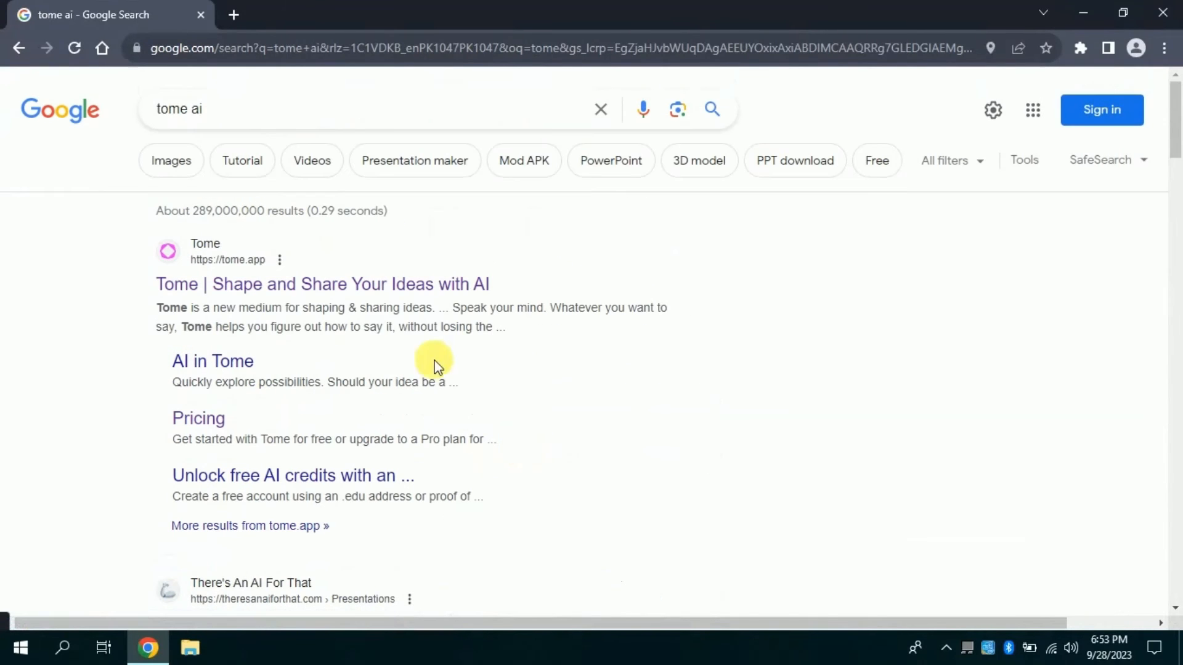
pyautogui.click(274, 286)
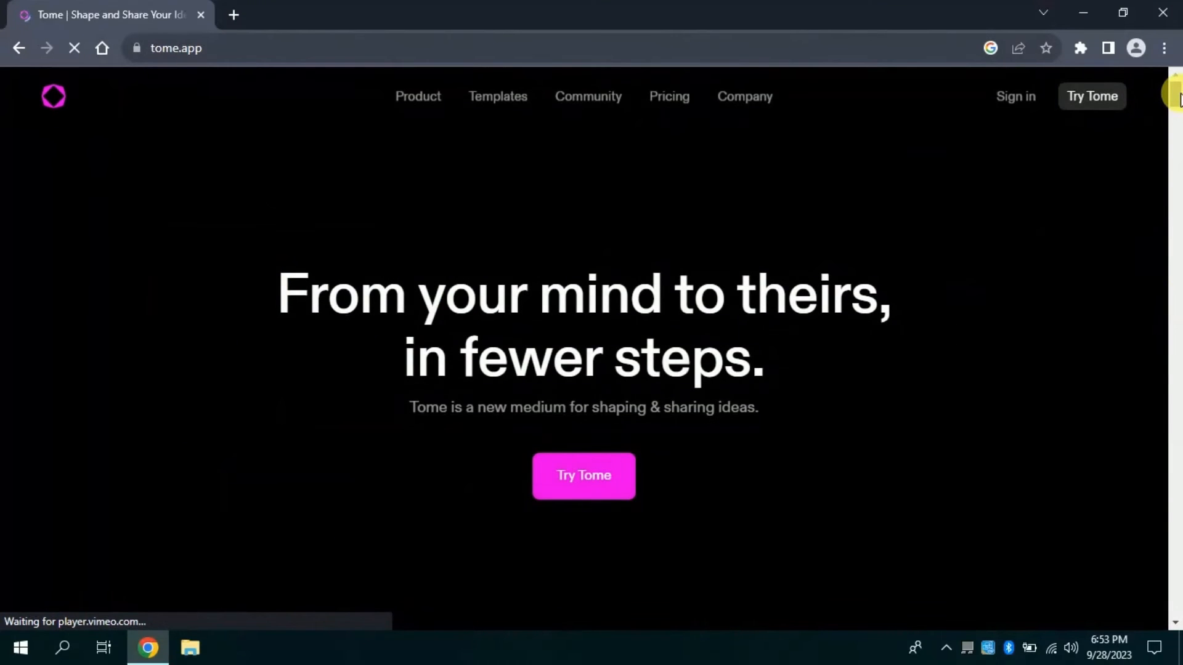
pyautogui.moveTo(1174, 83)
pyautogui.mouseDown()
pyautogui.moveTo(1178, 208)
pyautogui.moveTo(1175, 90)
pyautogui.mouseUp()
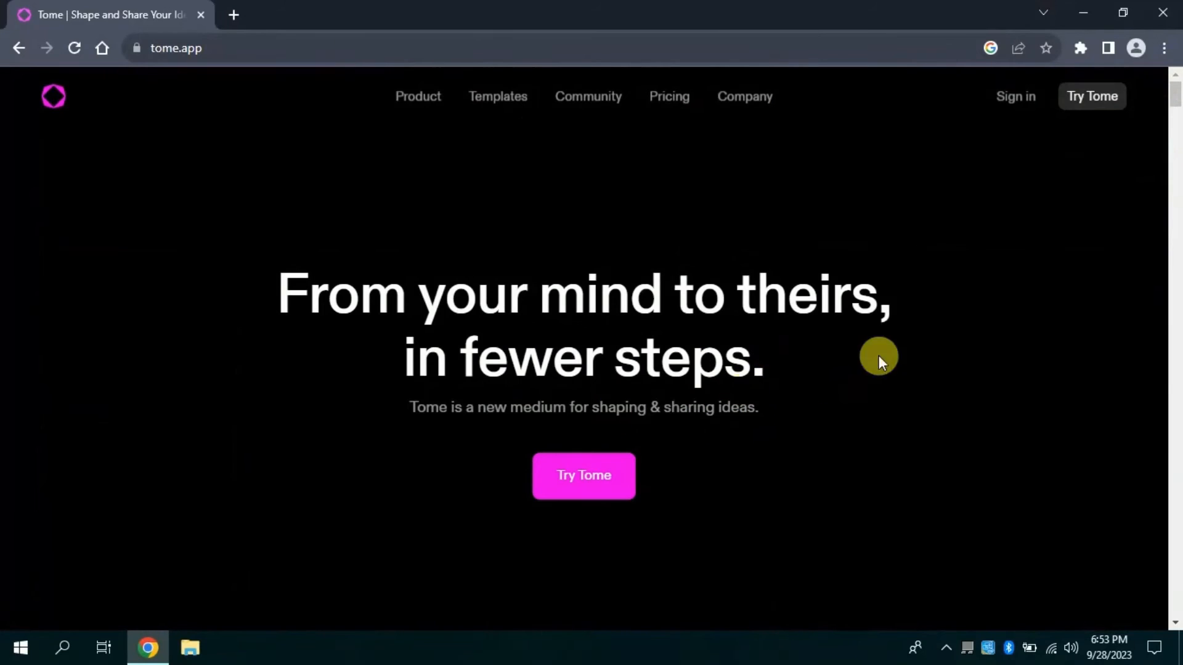
# - Sign up for Tome with Google, choosing the first listed account and submitting its account password
pyautogui.click(577, 478)
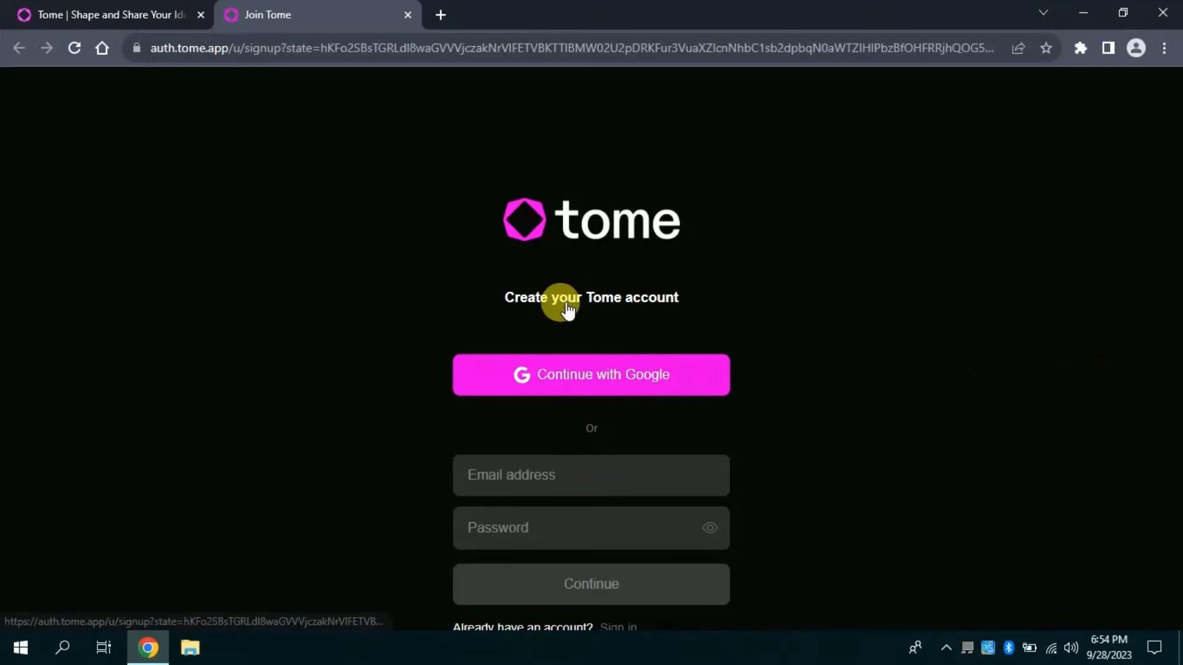
pyautogui.click(585, 378)
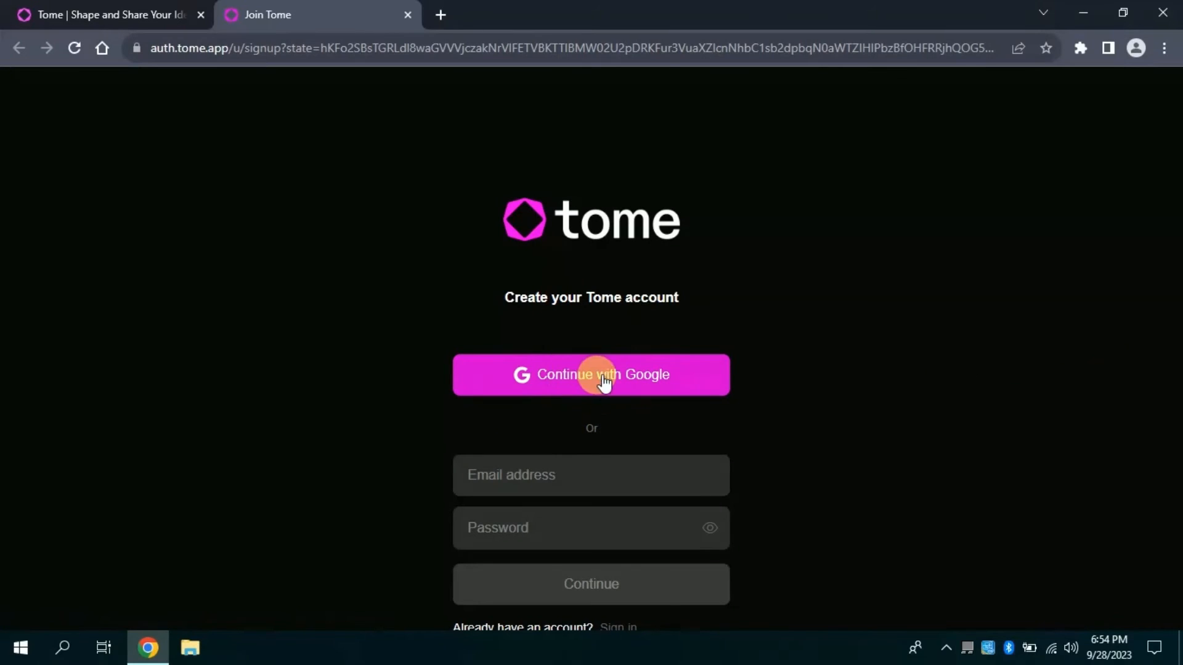
pyautogui.click(590, 380)
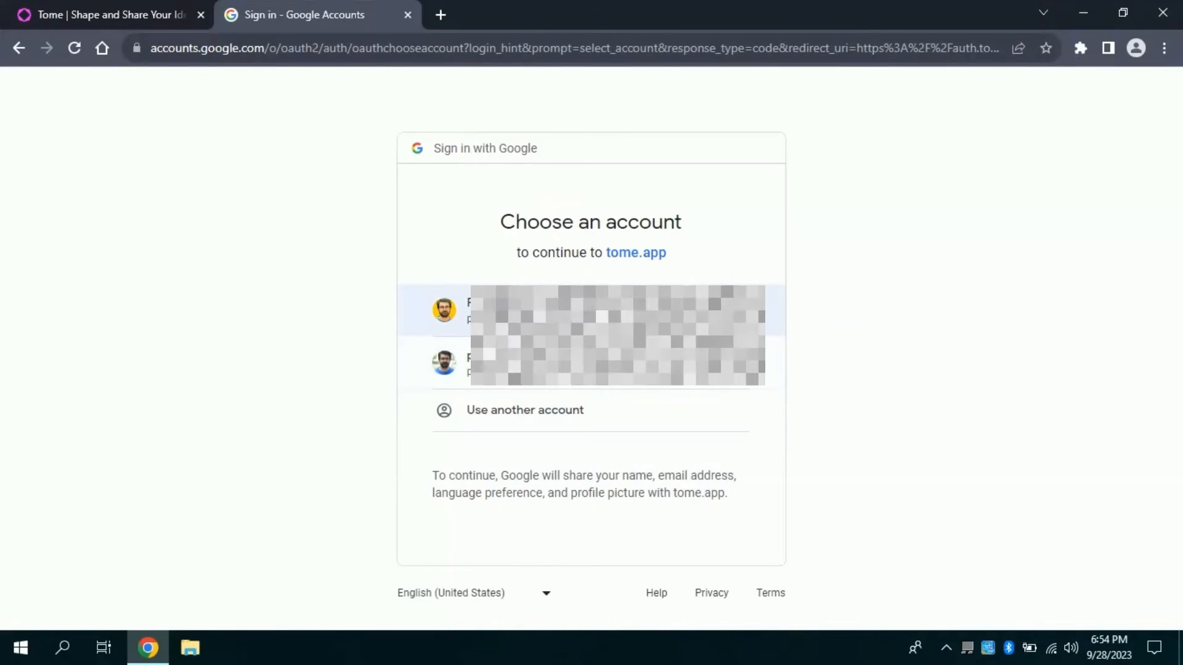
pyautogui.click(616, 310)
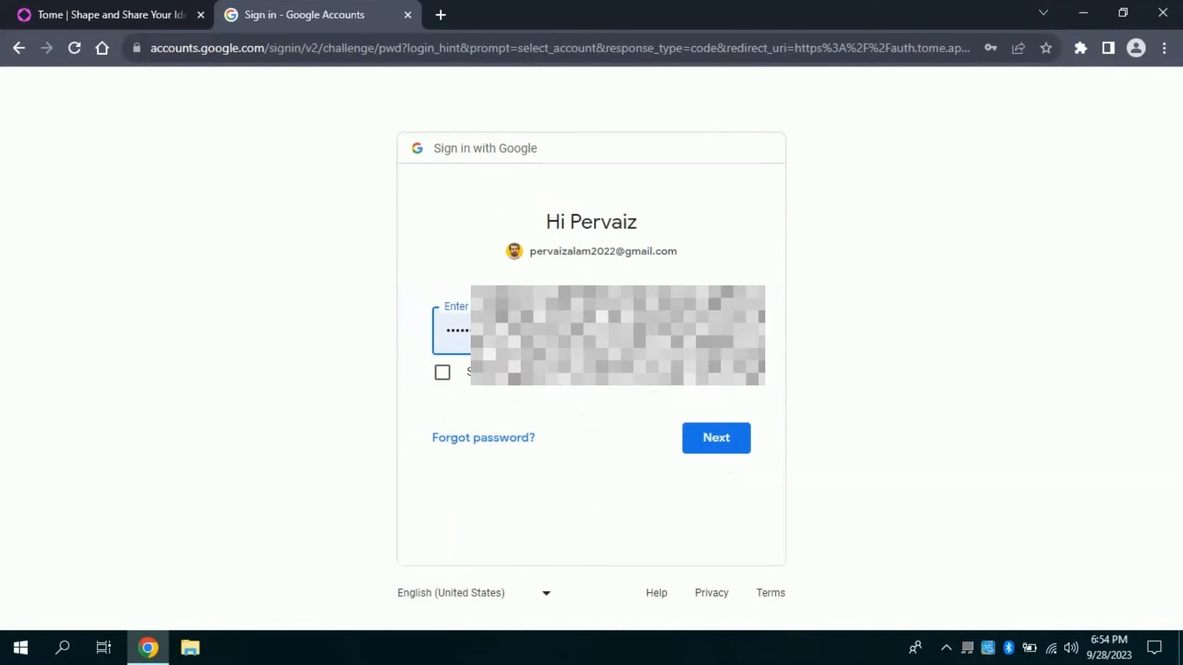
pyautogui.click(718, 439)
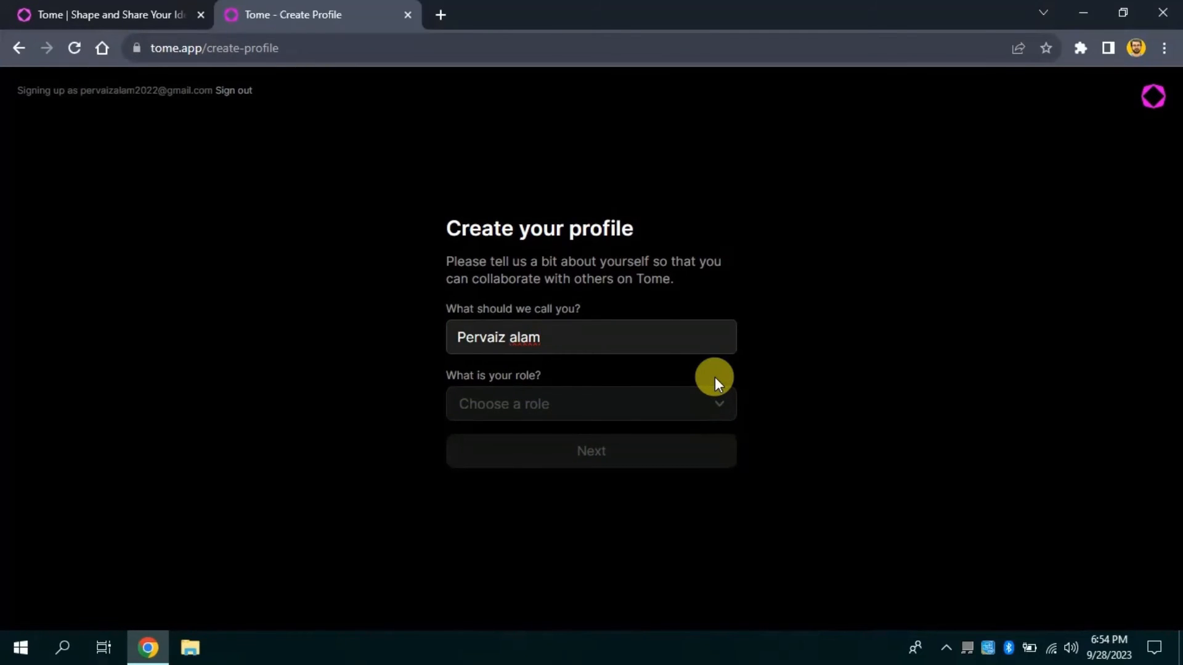
# - Complete the Tome profile with the user's full name and the Educator role, and continue to workspace creation
pyautogui.click(598, 345)
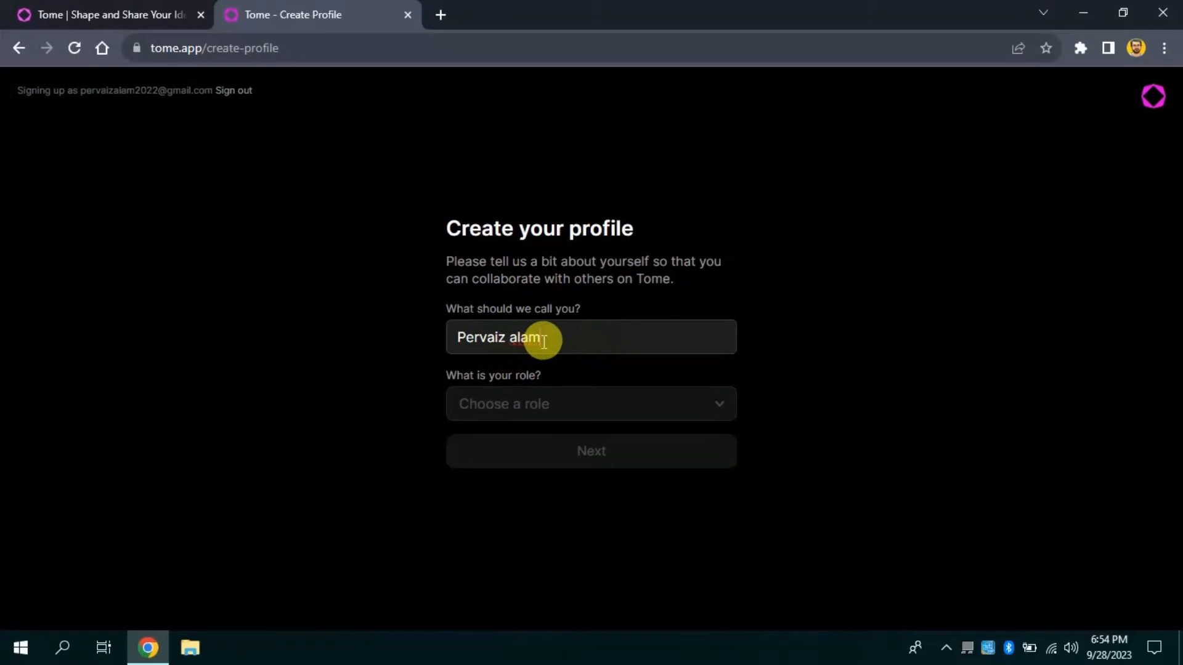
pyautogui.click(523, 349)
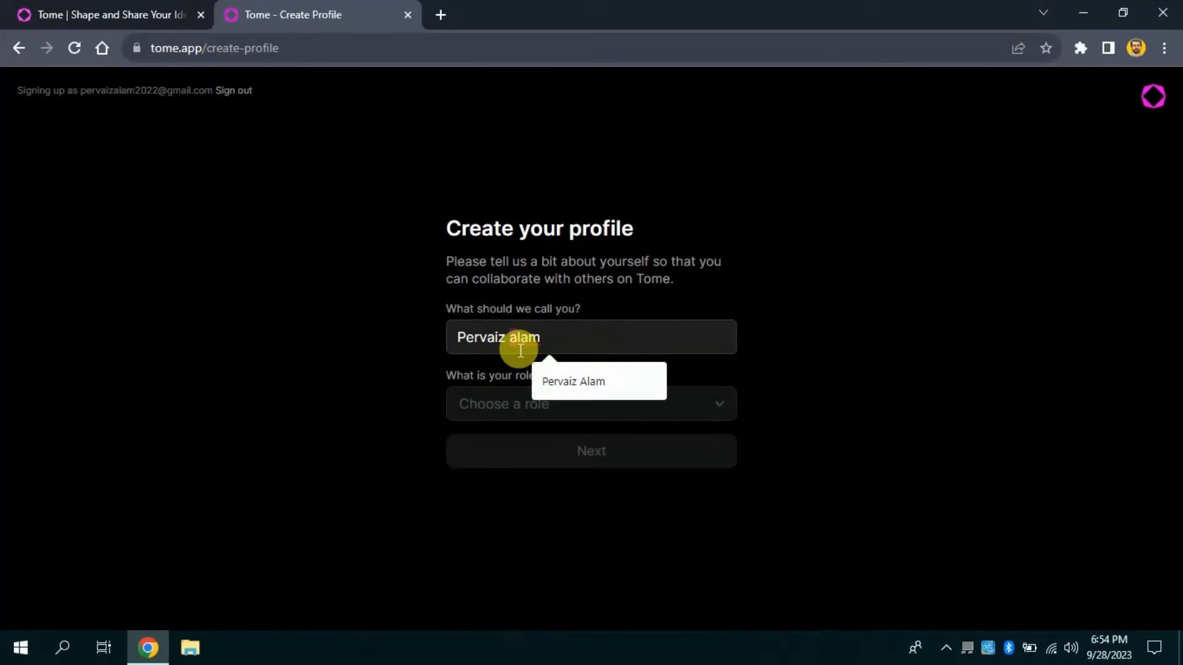
pyautogui.click(545, 382)
pyautogui.click(516, 409)
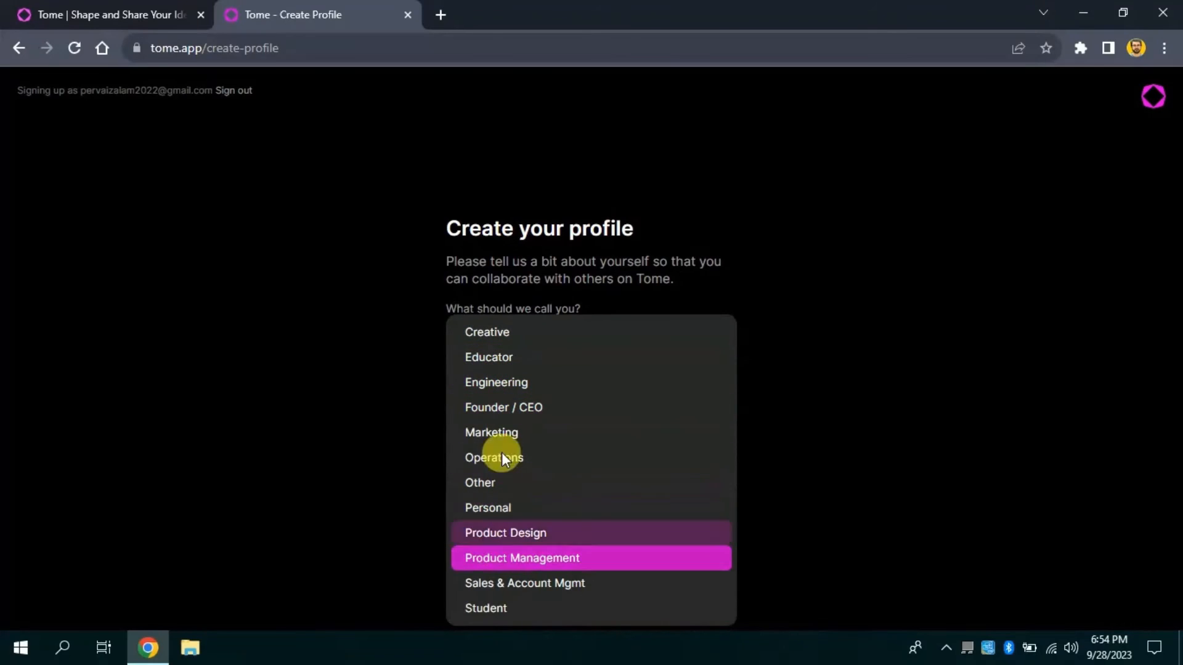
pyautogui.click(500, 360)
pyautogui.click(592, 458)
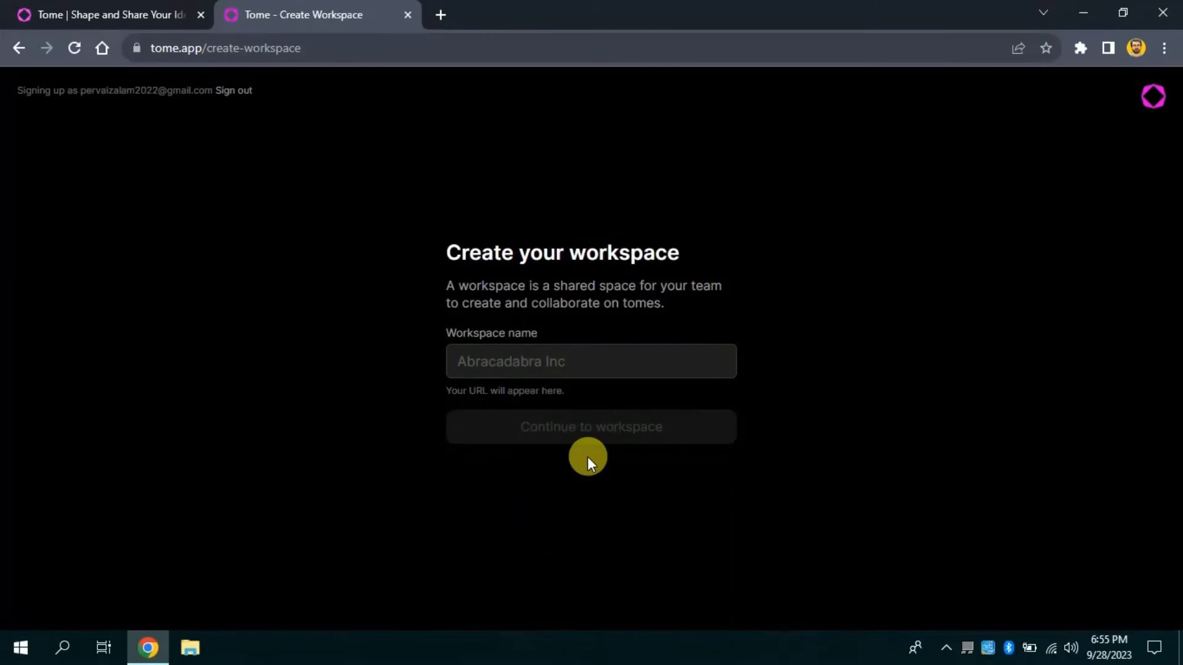
# - Create a workspace named Gurru Tech Solutions and continue with the free Basic plan
pyautogui.write('Gurru')
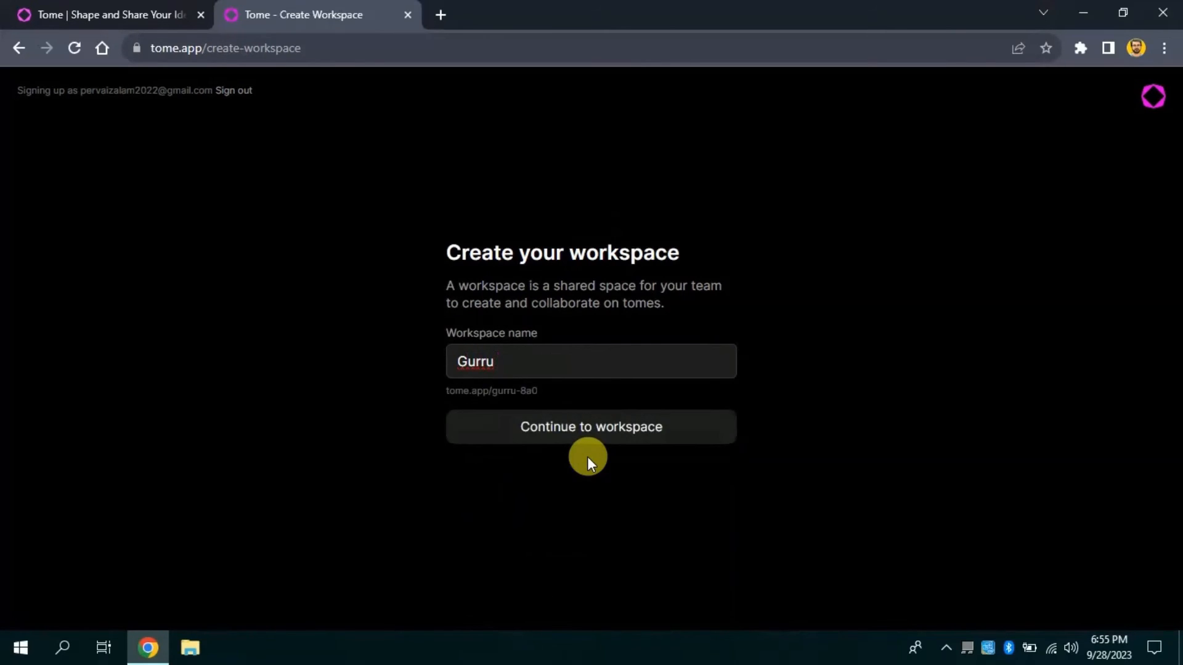
pyautogui.write(' Tech Solutions')
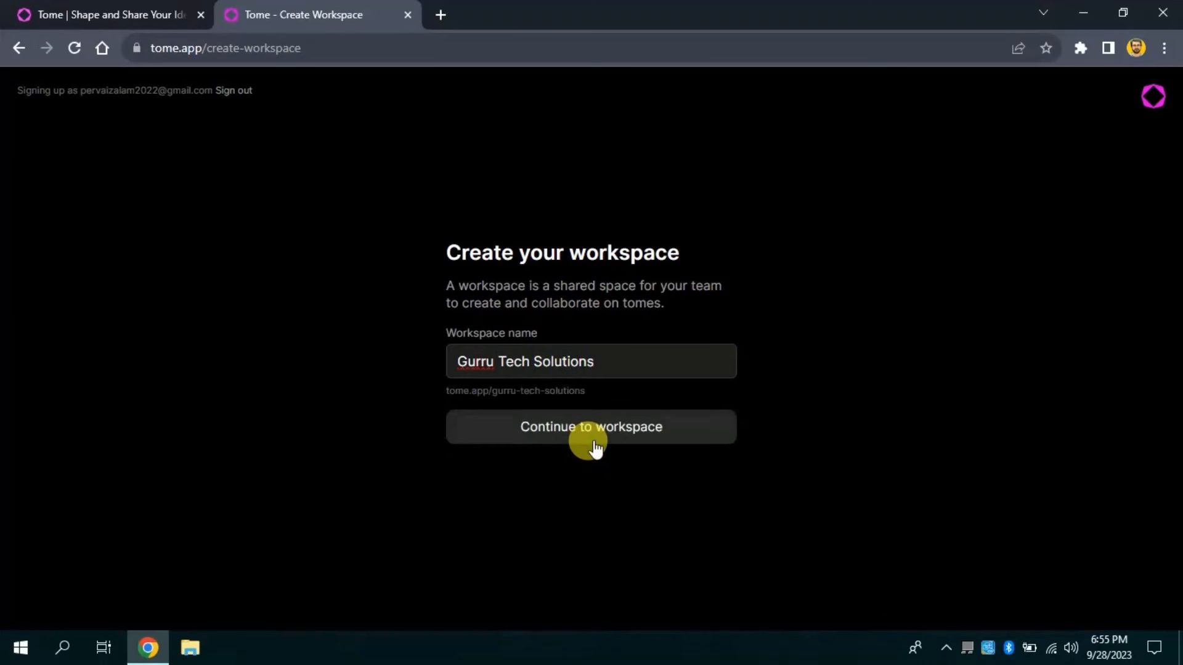
pyautogui.click(585, 439)
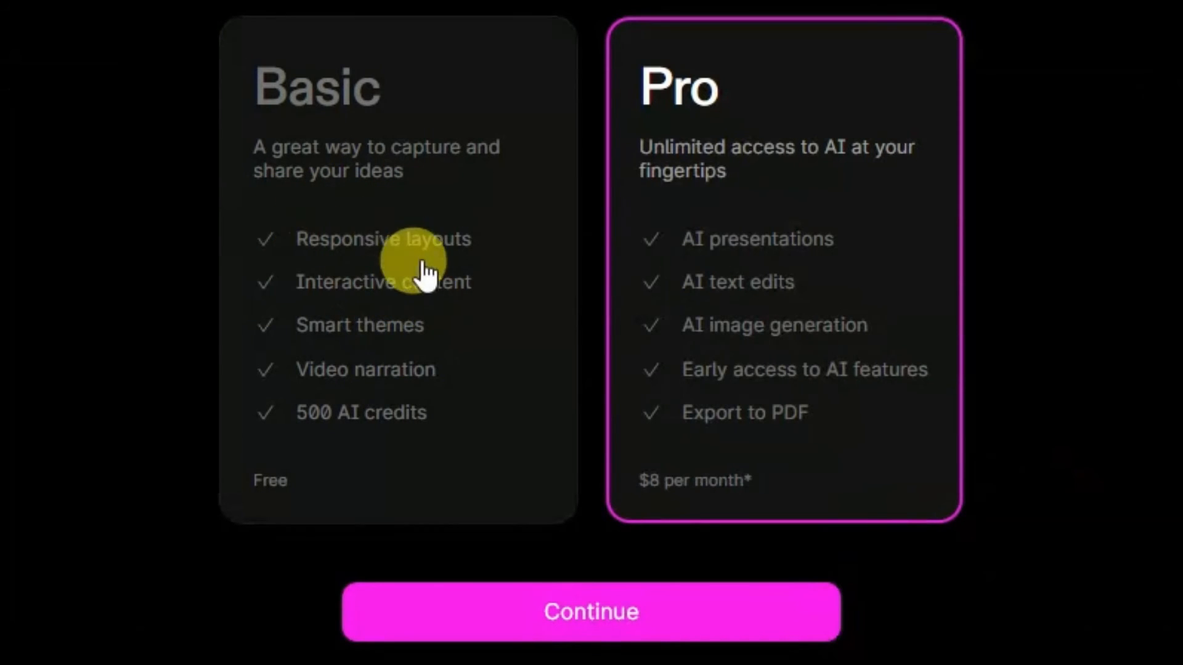
pyautogui.click(363, 330)
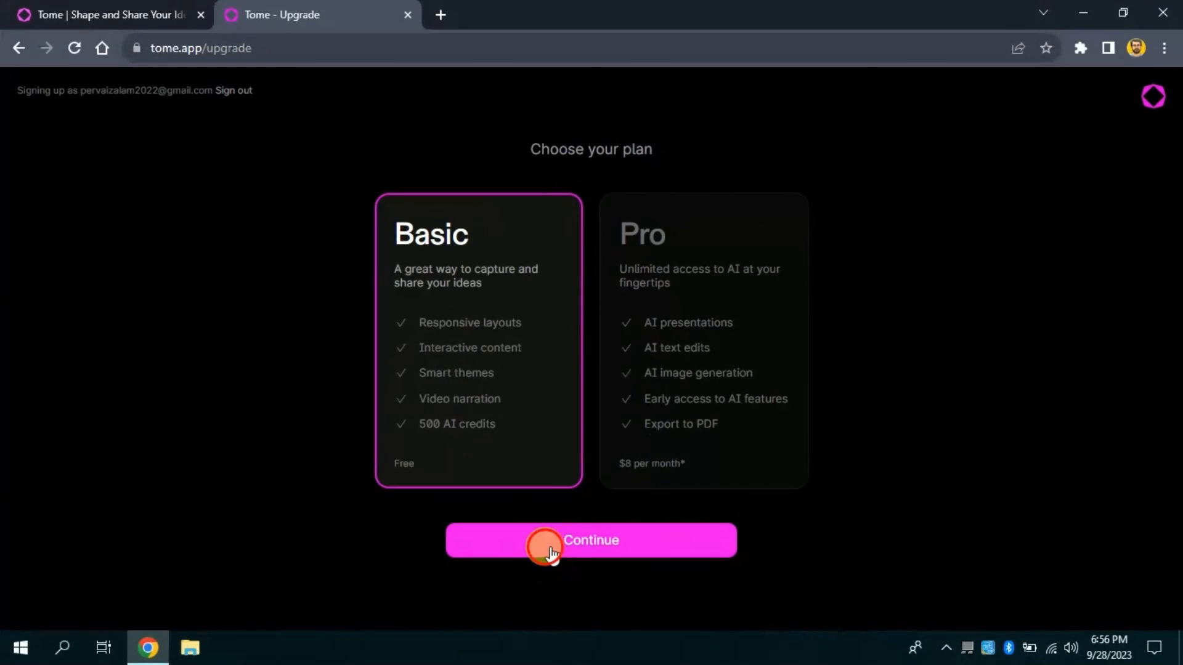
pyautogui.click(522, 637)
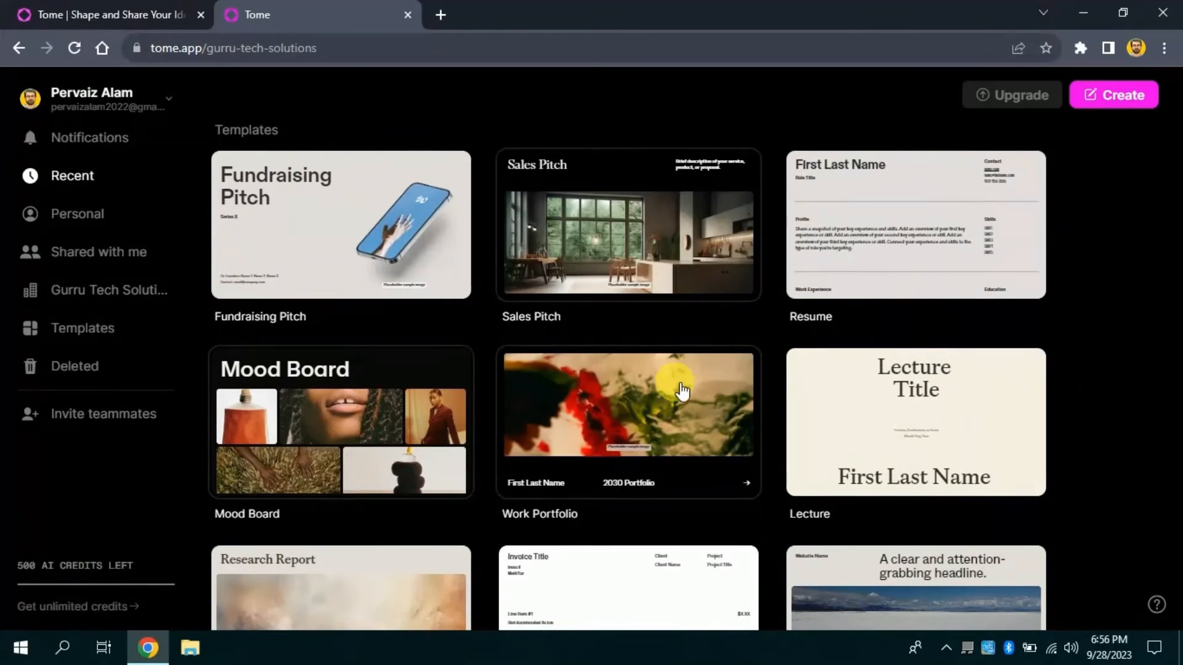
# - Look over the workspace's templates and create a new blank tome
pyautogui.scroll(-5, 616, 407)
pyautogui.scroll(5, 546, 441)
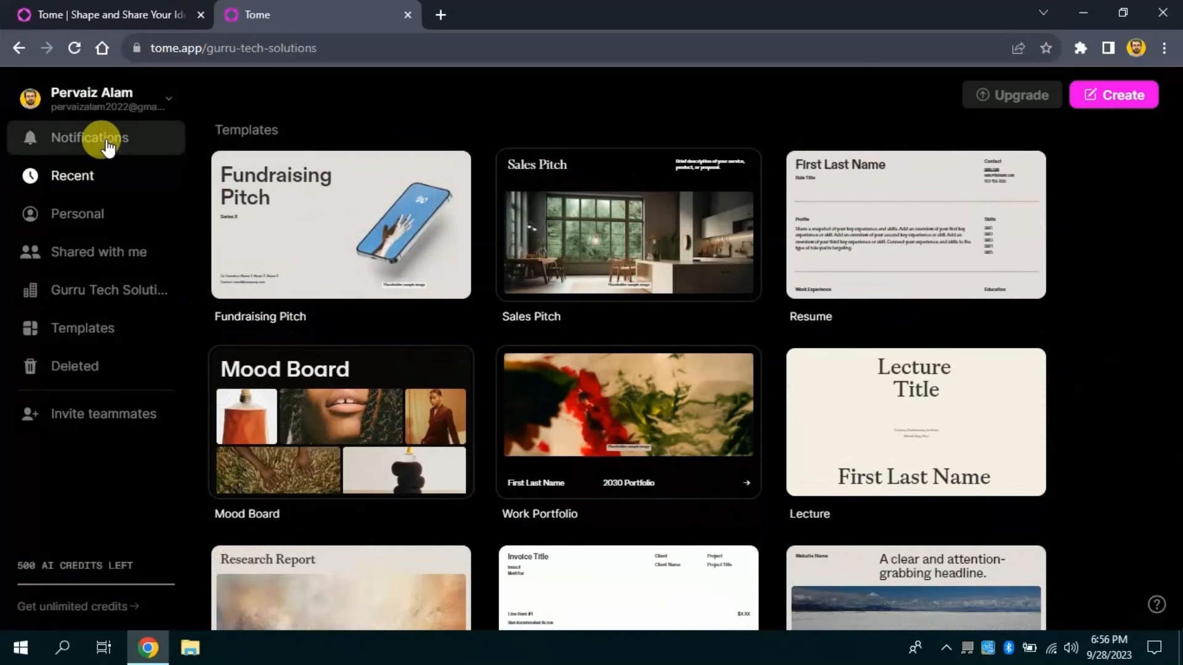
pyautogui.click(79, 330)
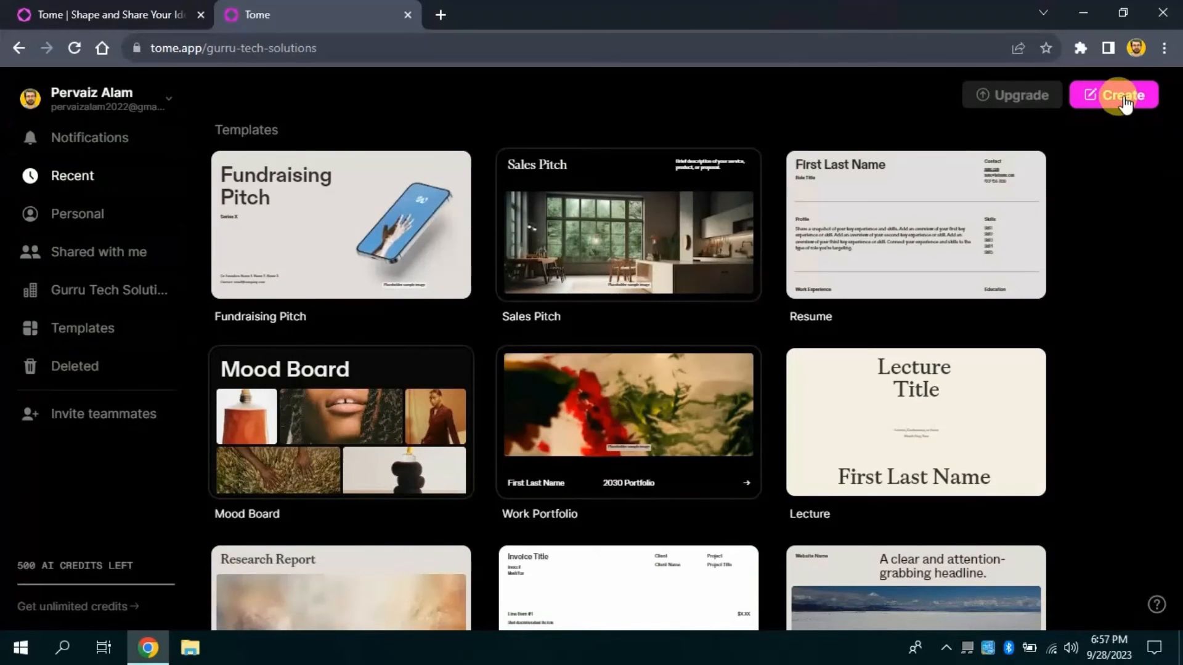
pyautogui.click(1121, 97)
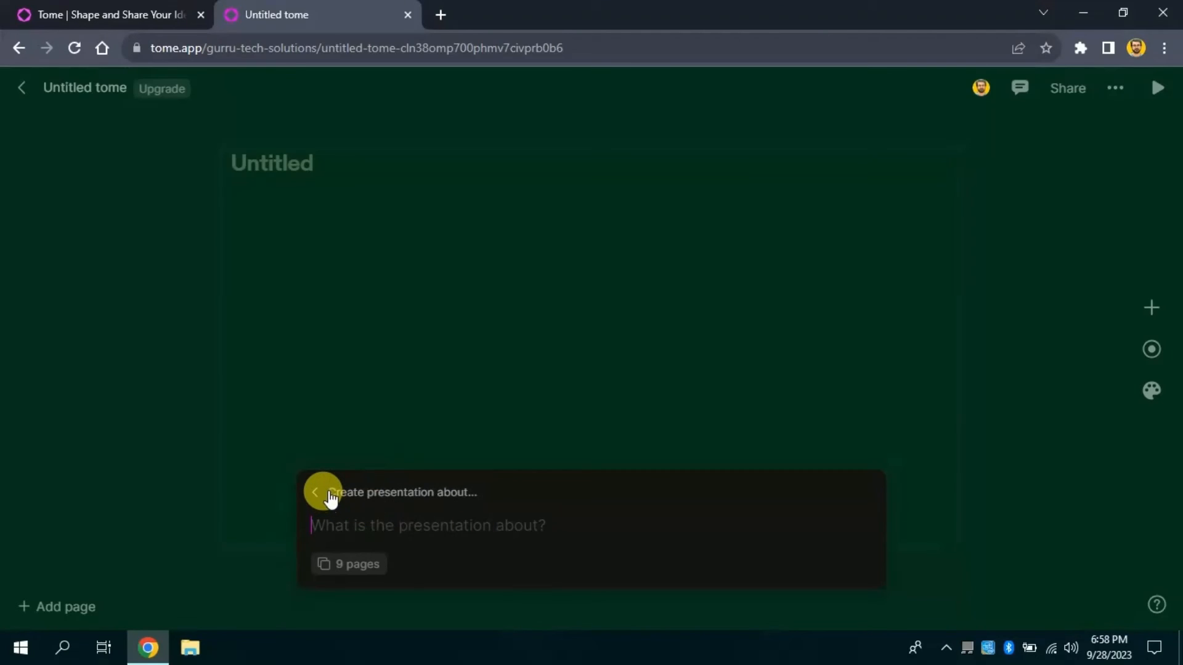
# - Browse the AI command list, choose Create presentation about, and adjust the presentation's length in pages
pyautogui.click(324, 491)
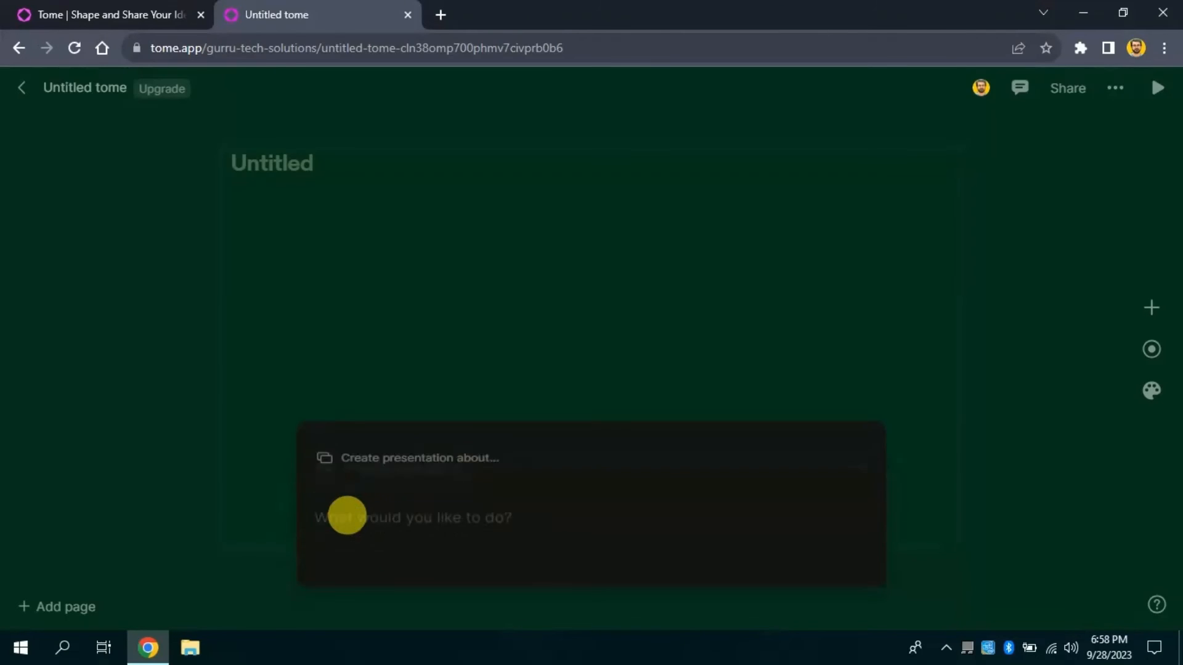
pyautogui.scroll(-5, 554, 493)
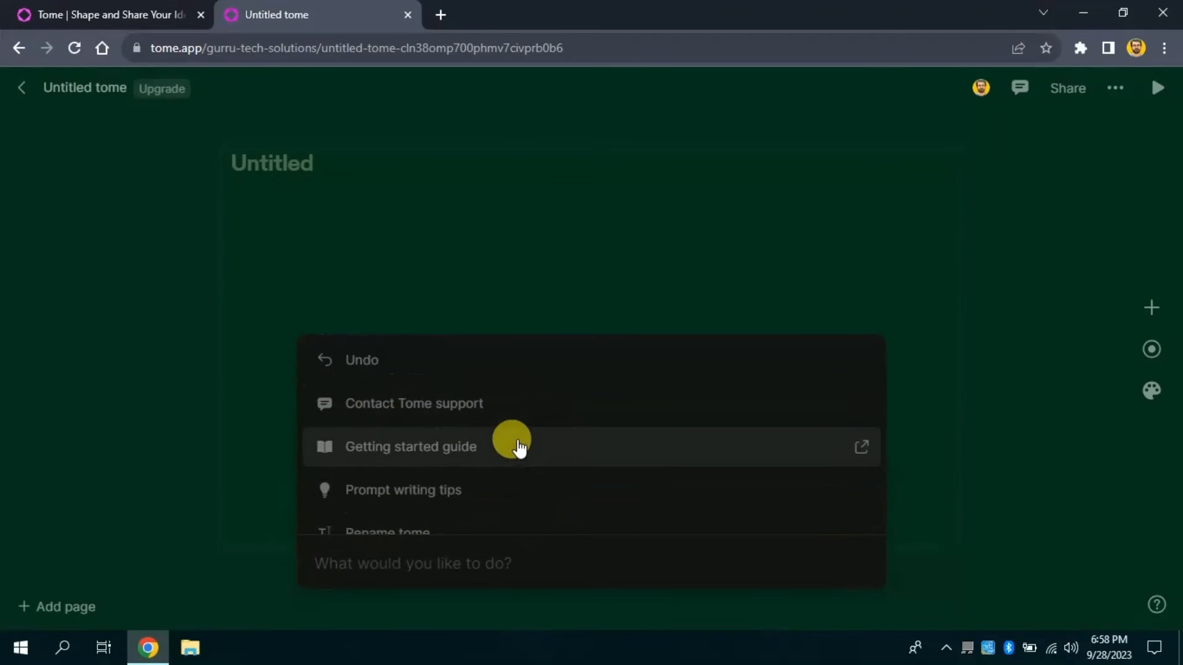
pyautogui.scroll(4, 533, 426)
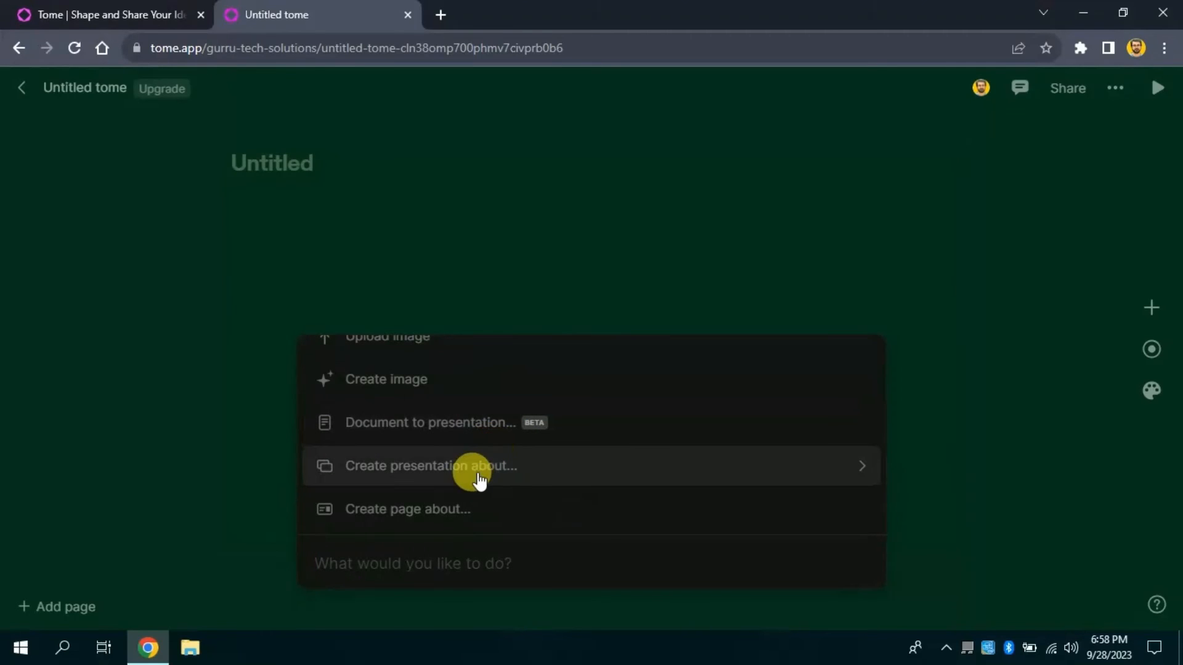
pyautogui.click(421, 467)
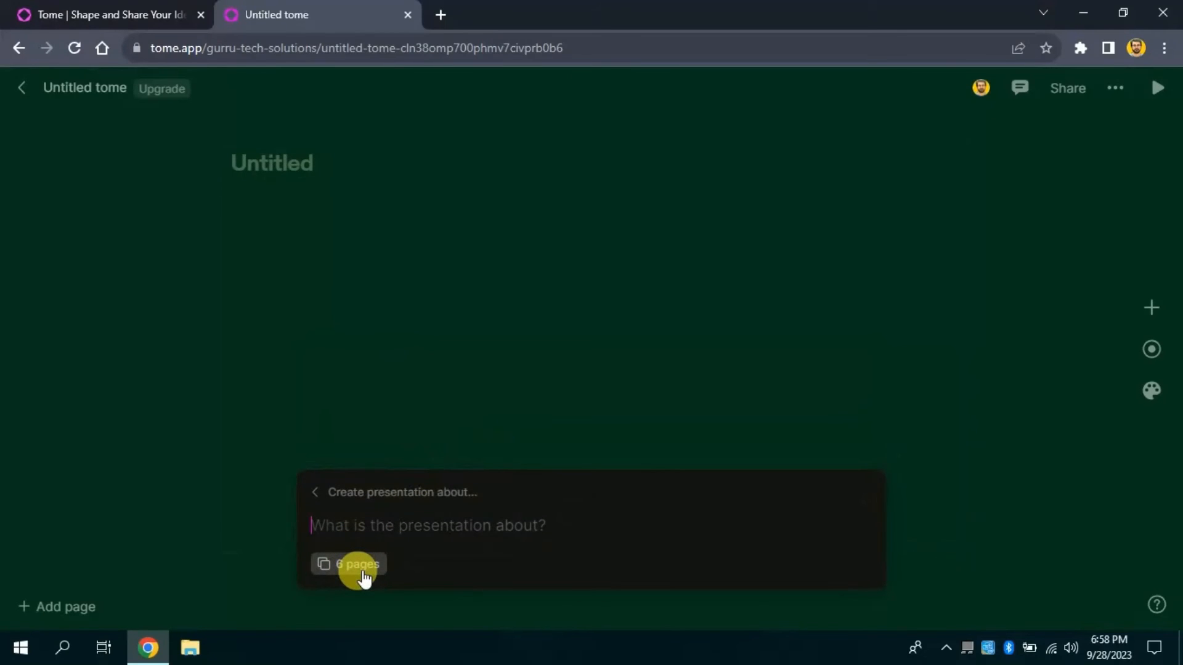
pyautogui.click(364, 576)
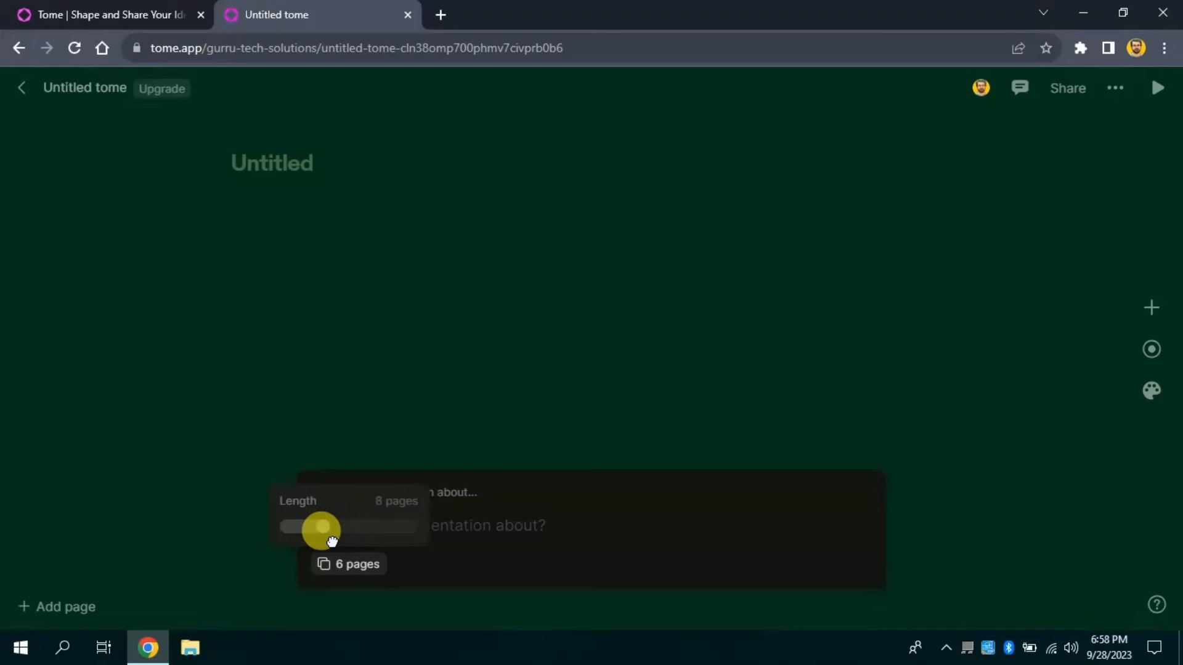
pyautogui.click(383, 515)
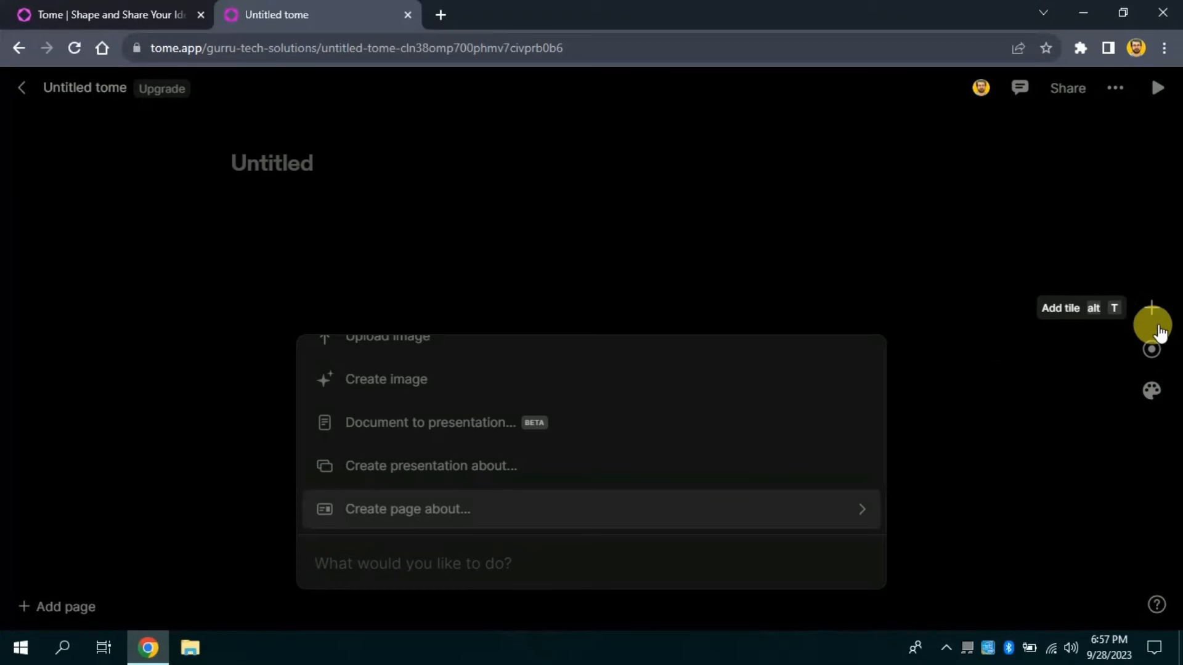
# - Try the Canary, Ocean, Light and Dark themes on the tome and set its theme to Moss
pyautogui.click(1156, 394)
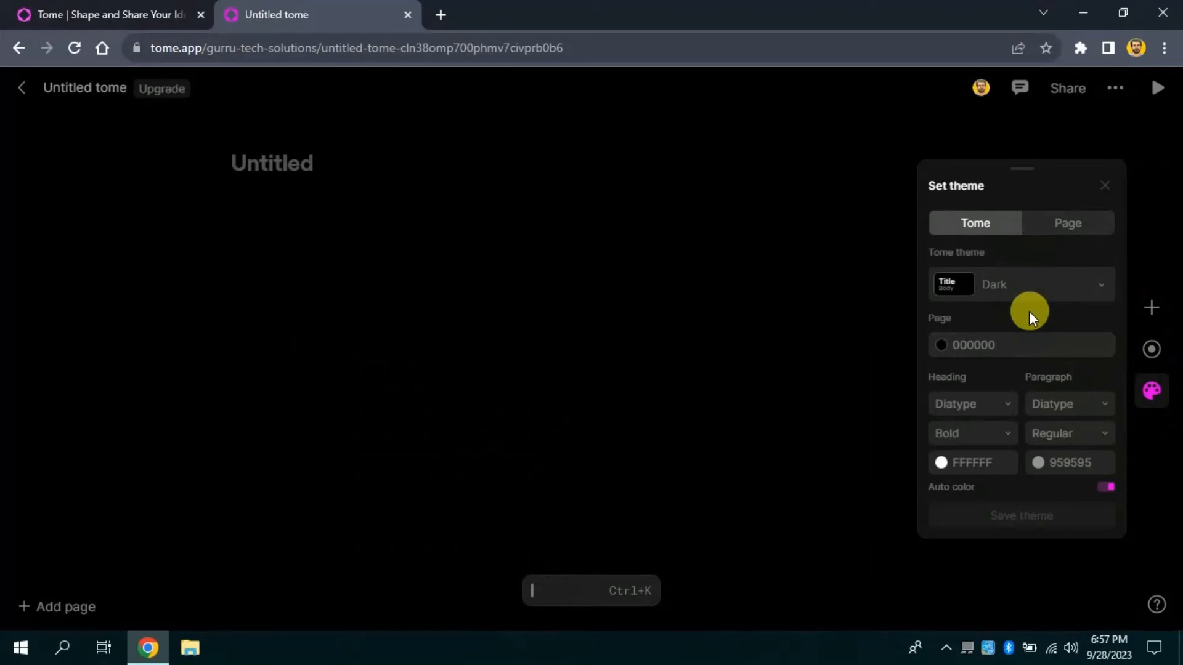
pyautogui.click(955, 284)
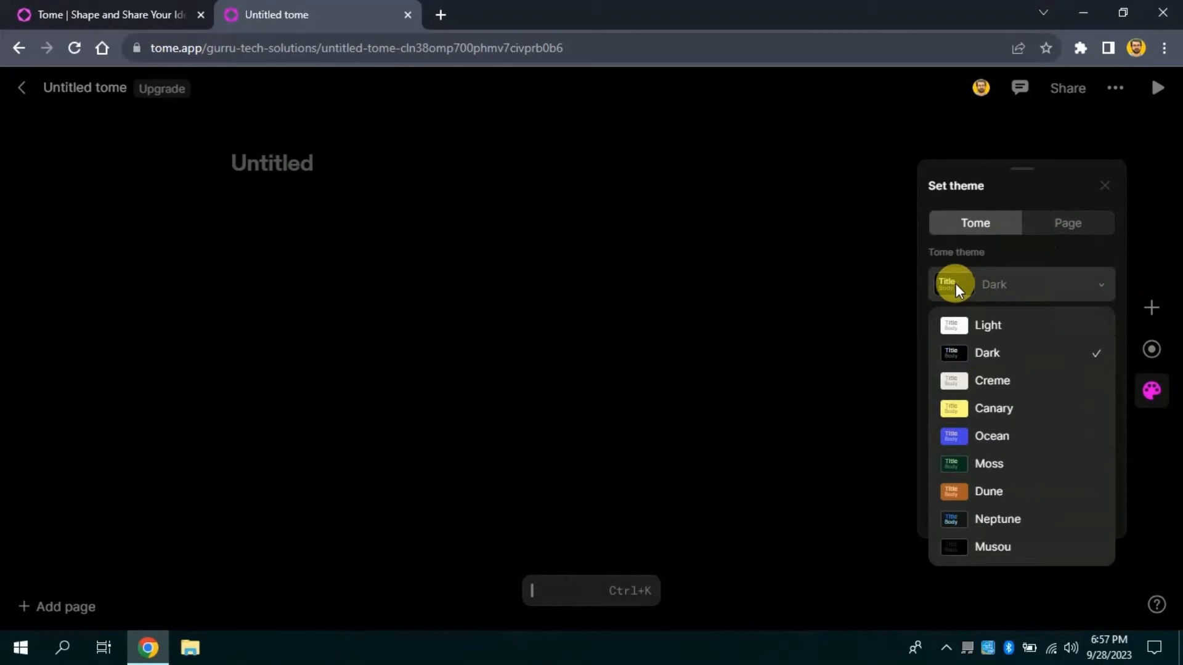
pyautogui.click(1015, 408)
pyautogui.click(992, 286)
pyautogui.click(992, 436)
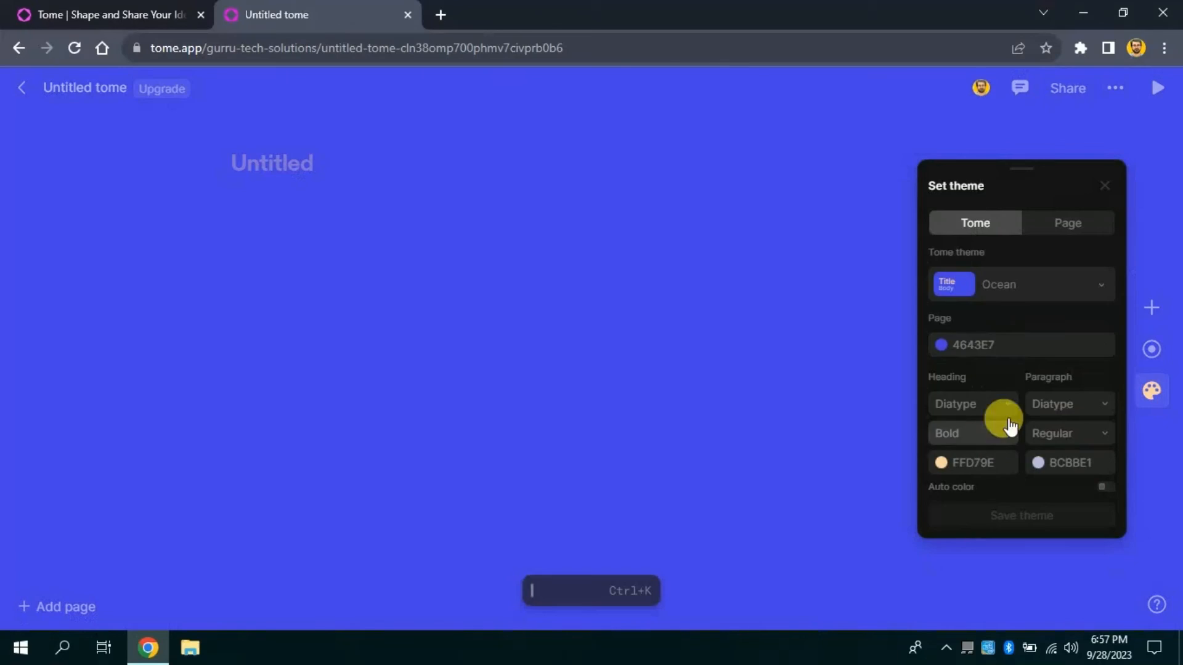
pyautogui.click(1016, 284)
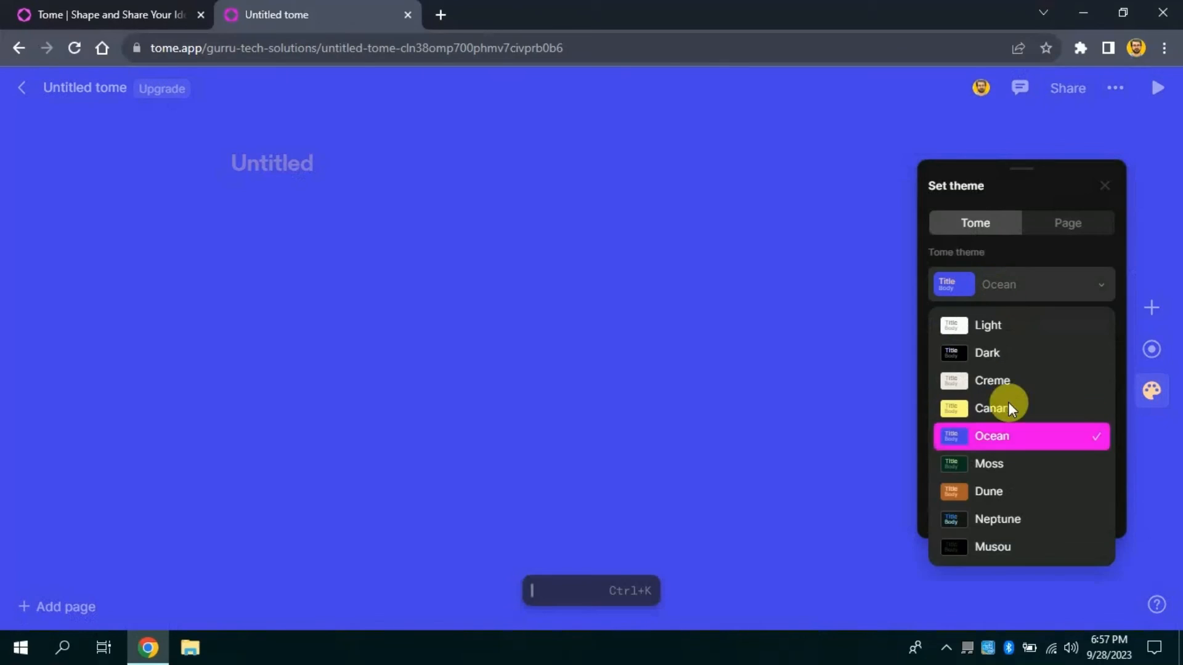
pyautogui.click(1003, 325)
pyautogui.click(1004, 288)
pyautogui.click(996, 357)
pyautogui.click(993, 287)
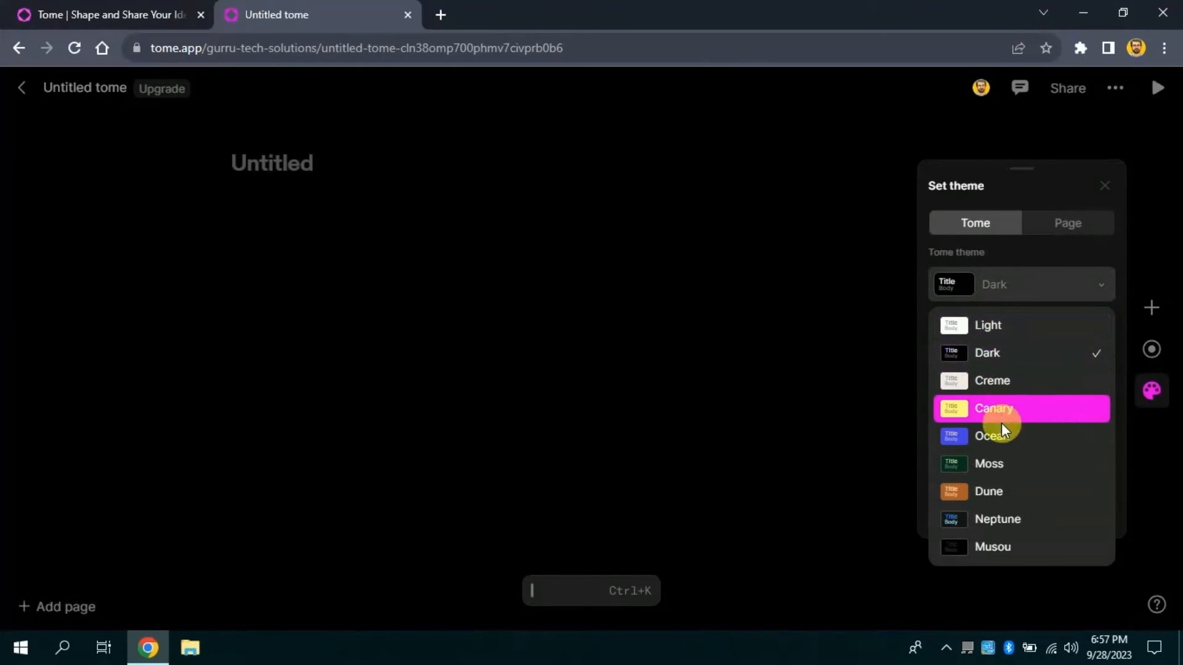
pyautogui.click(999, 463)
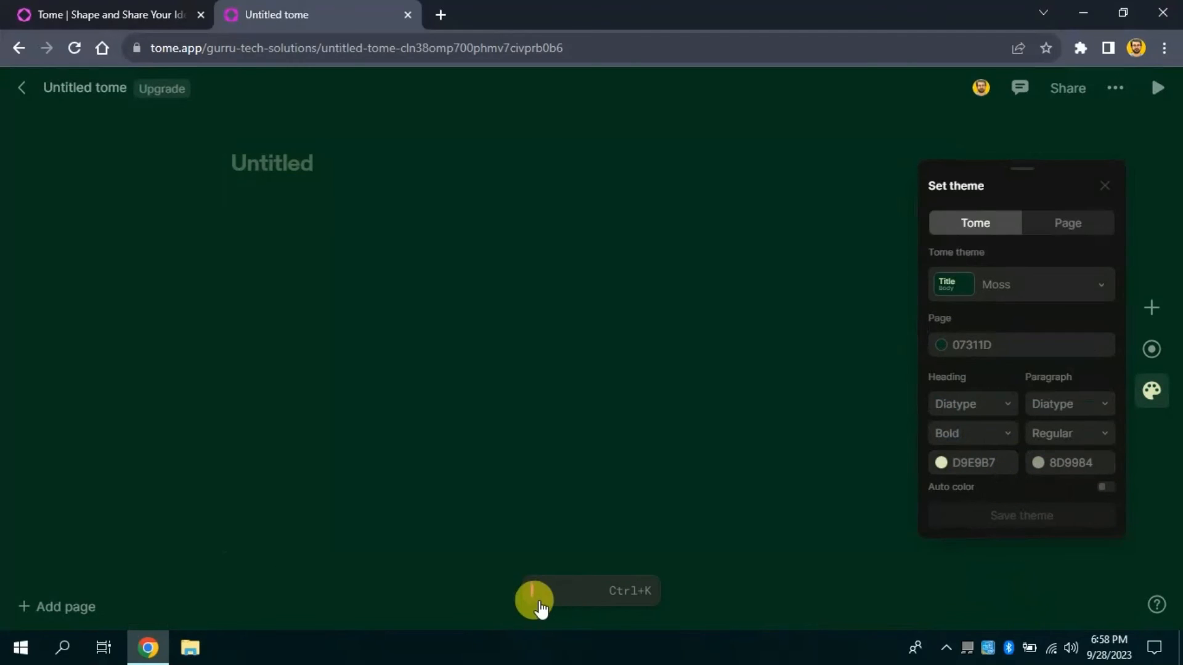
# - Generate an 8-page presentation outline about "The pros and cons of AI tools in Education"
pyautogui.click(541, 593)
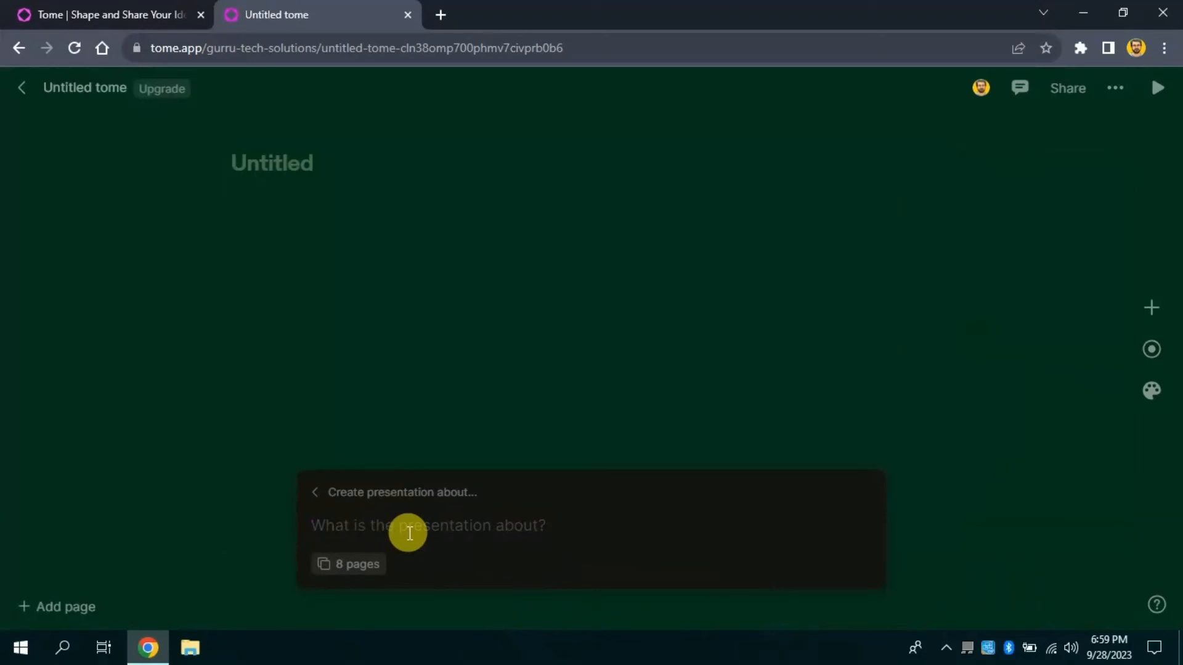
pyautogui.write('The ')
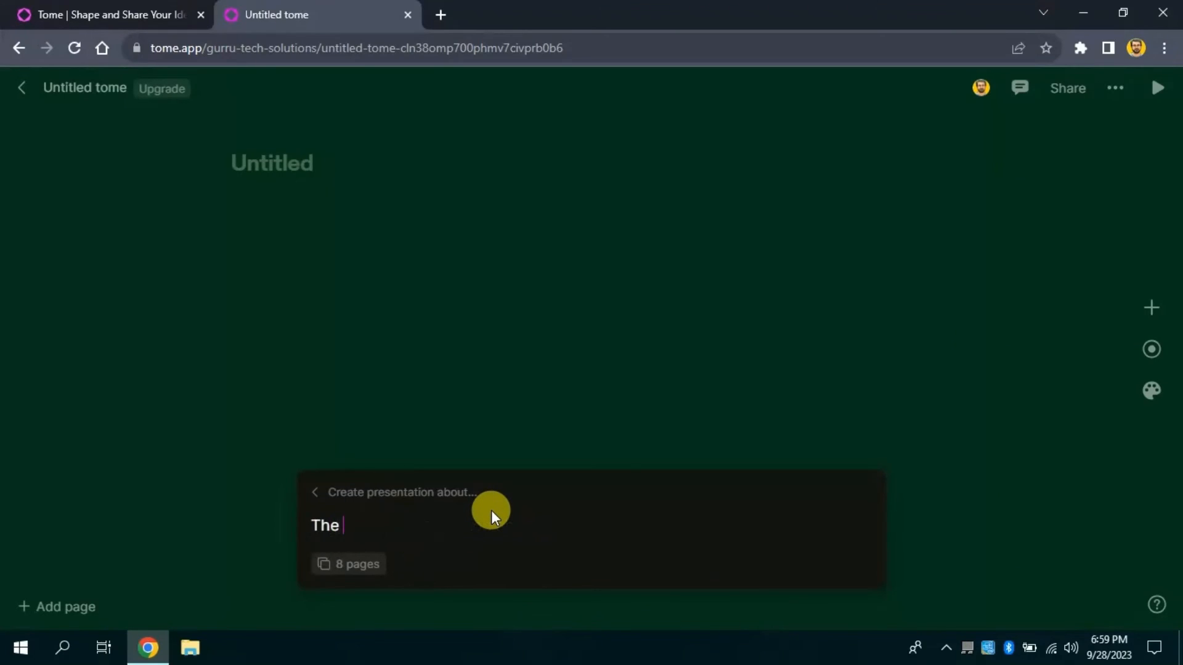
pyautogui.write('pros and cons of A')
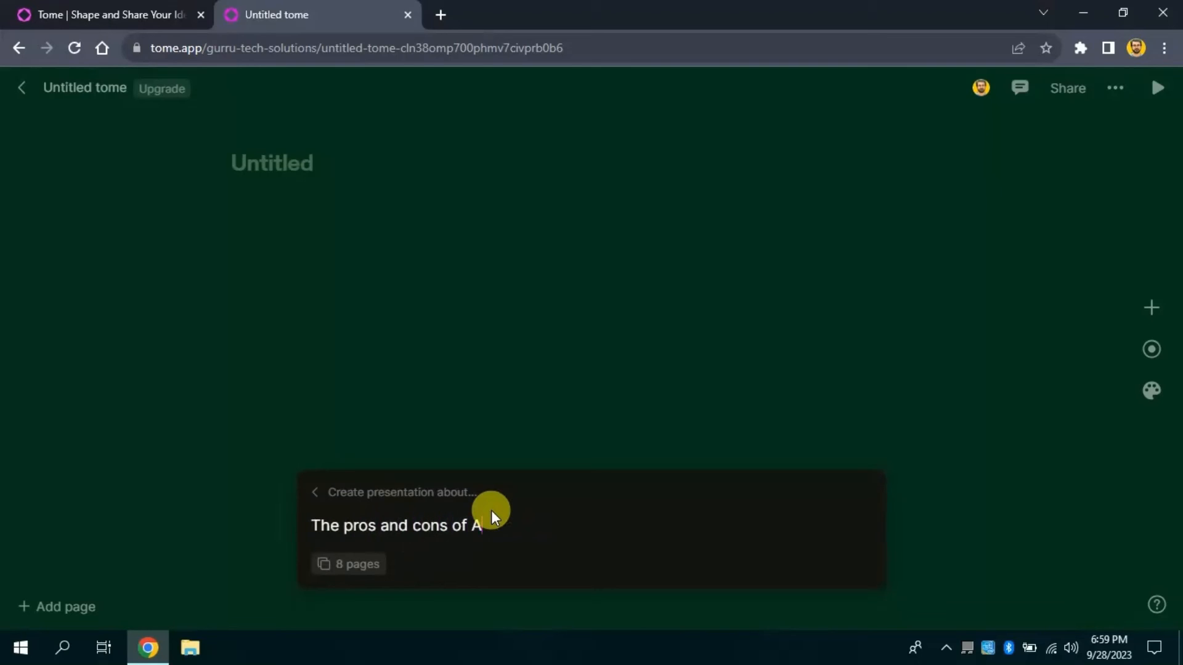
pyautogui.write('I tools in Education')
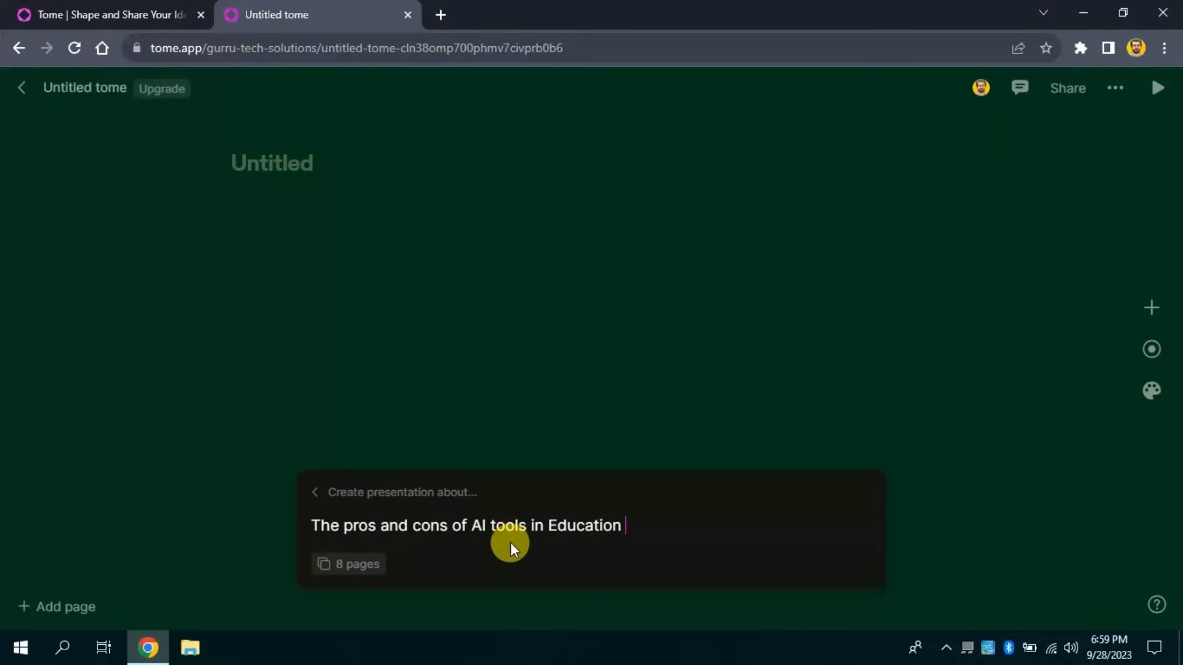
pyautogui.moveTo(637, 541); pyautogui.dragTo(341, 546)
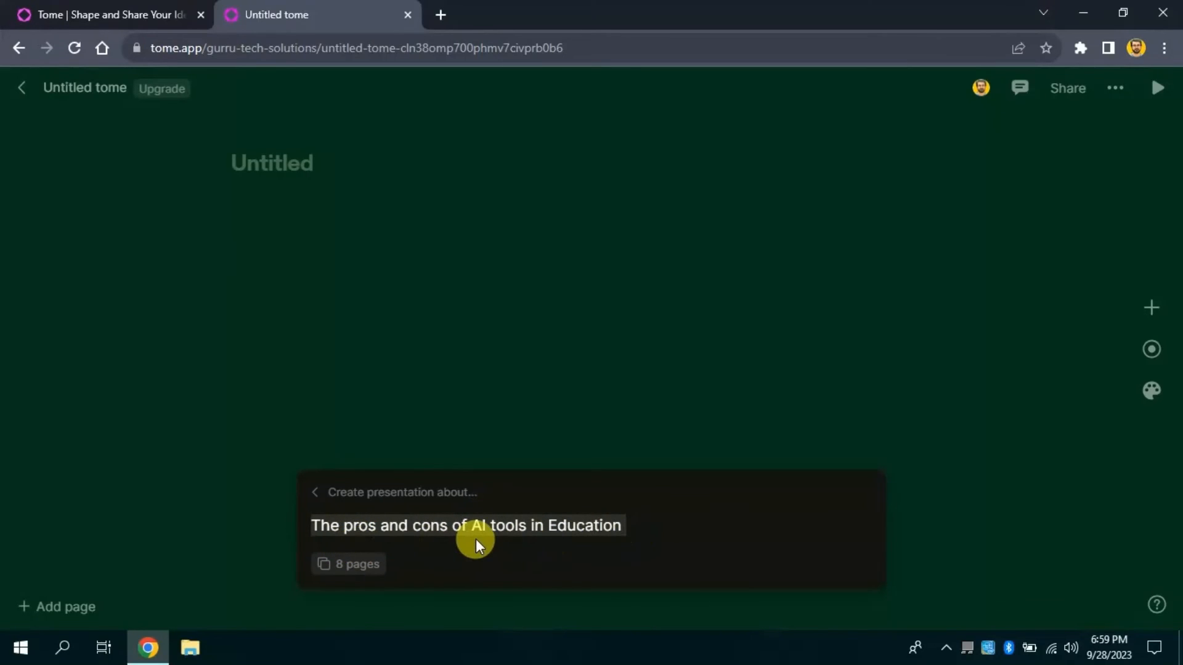
pyautogui.click(636, 531)
pyautogui.press('Return')
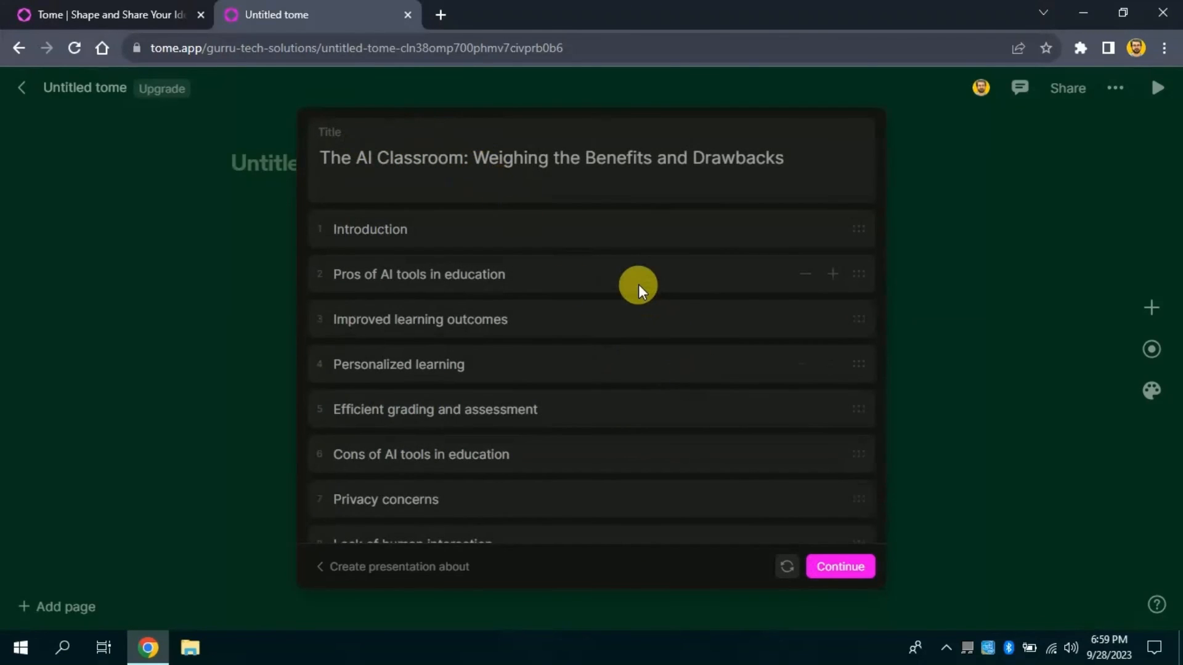
# - Review the title and page headings of the generated outline and continue to build the presentation from it
pyautogui.scroll(-1, 639, 290)
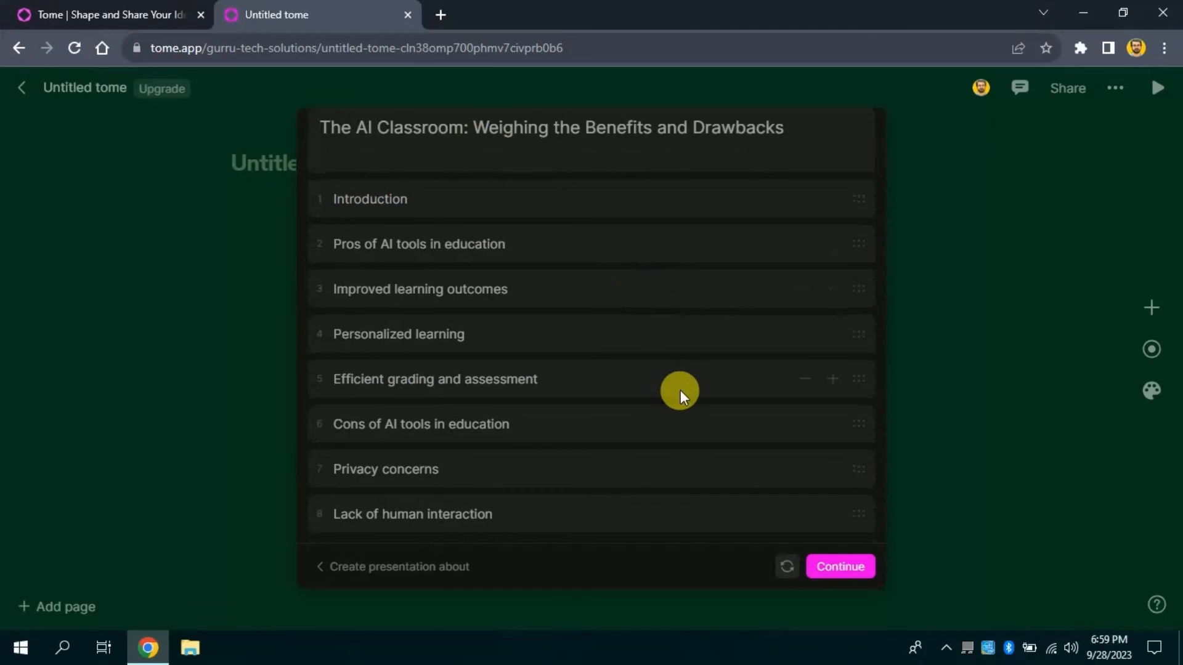
pyautogui.scroll(1, 671, 346)
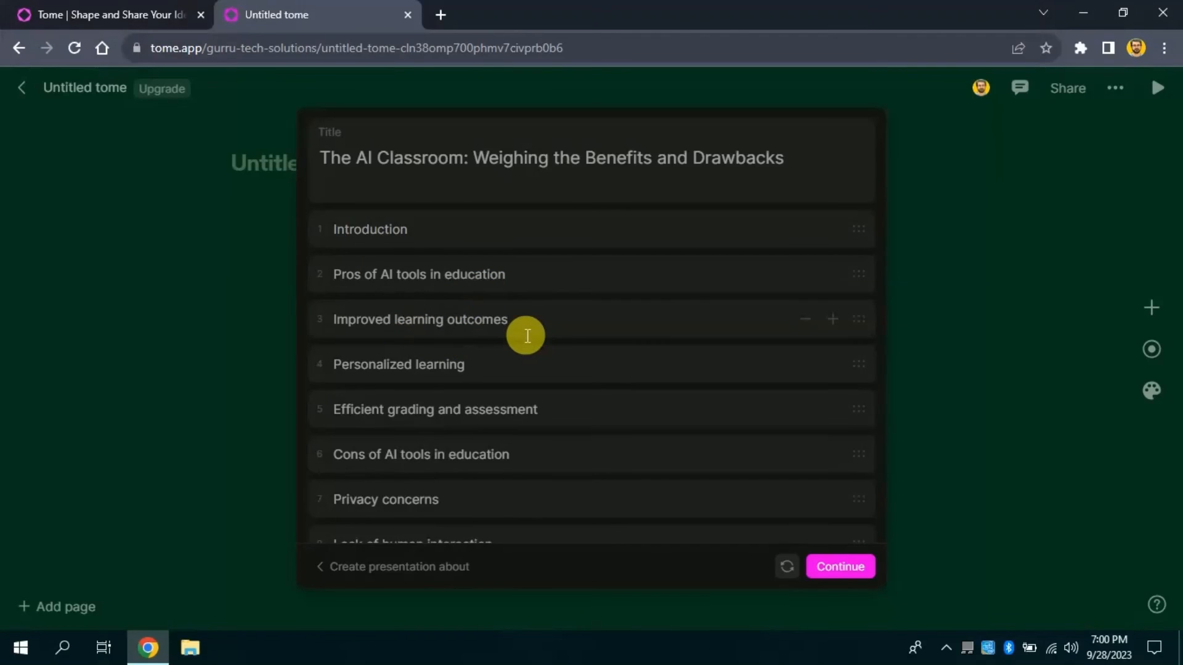
pyautogui.scroll(-1, 471, 357)
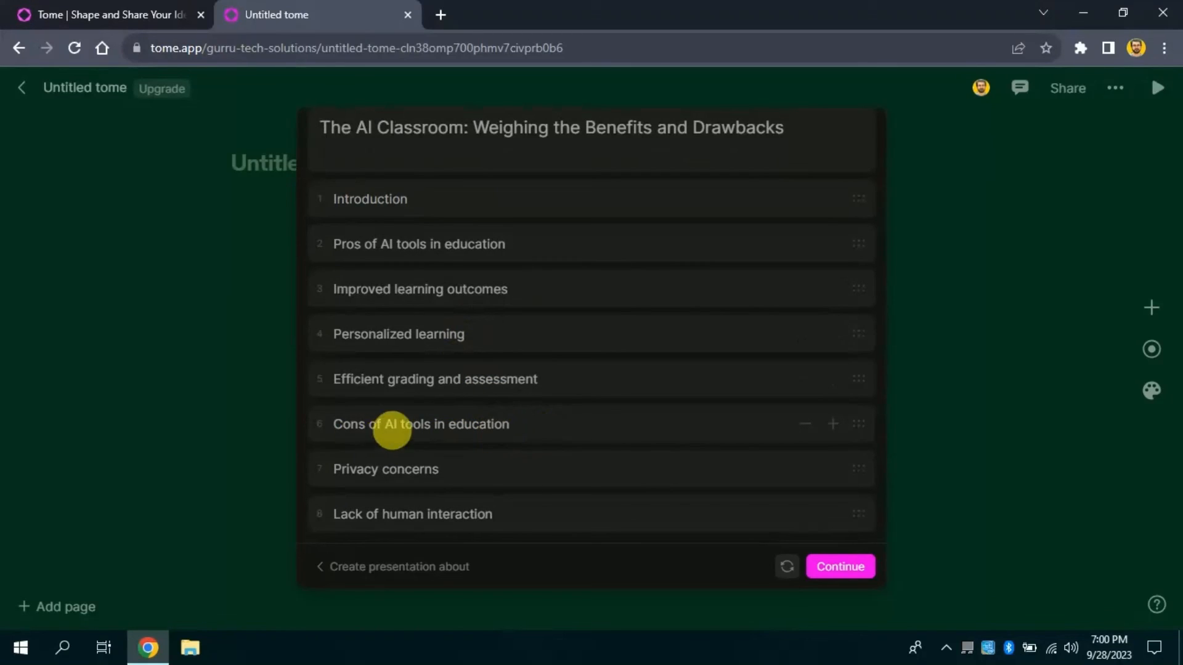
pyautogui.scroll(1, 393, 448)
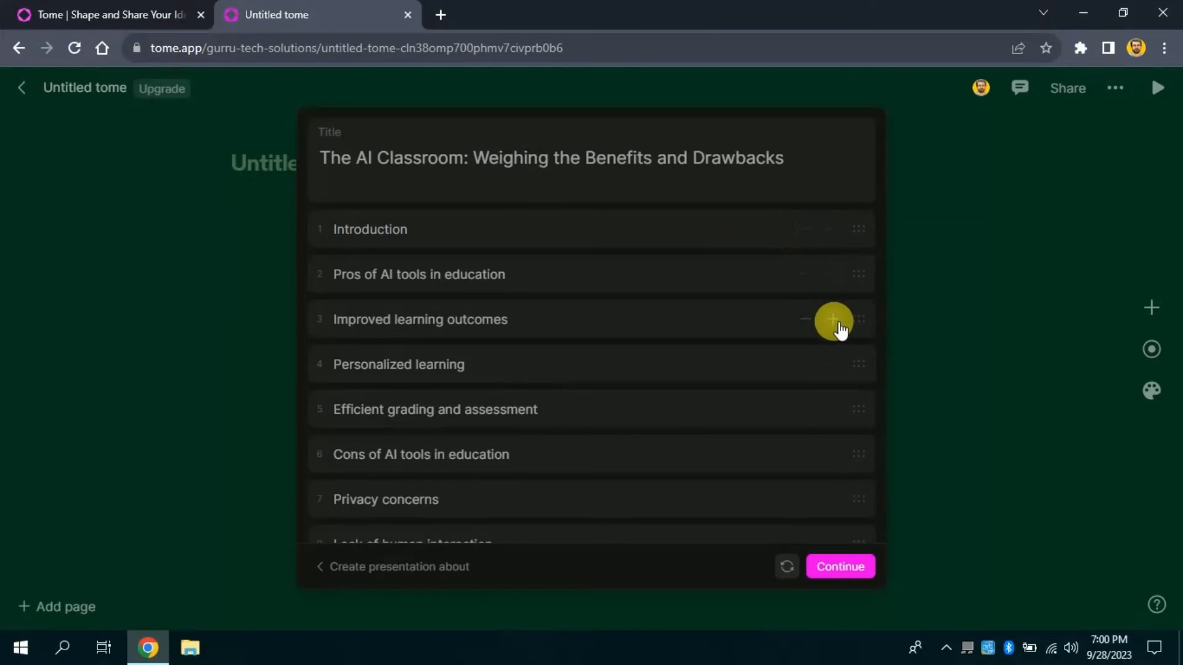
pyautogui.scroll(-1, 583, 369)
pyautogui.scroll(1, 576, 277)
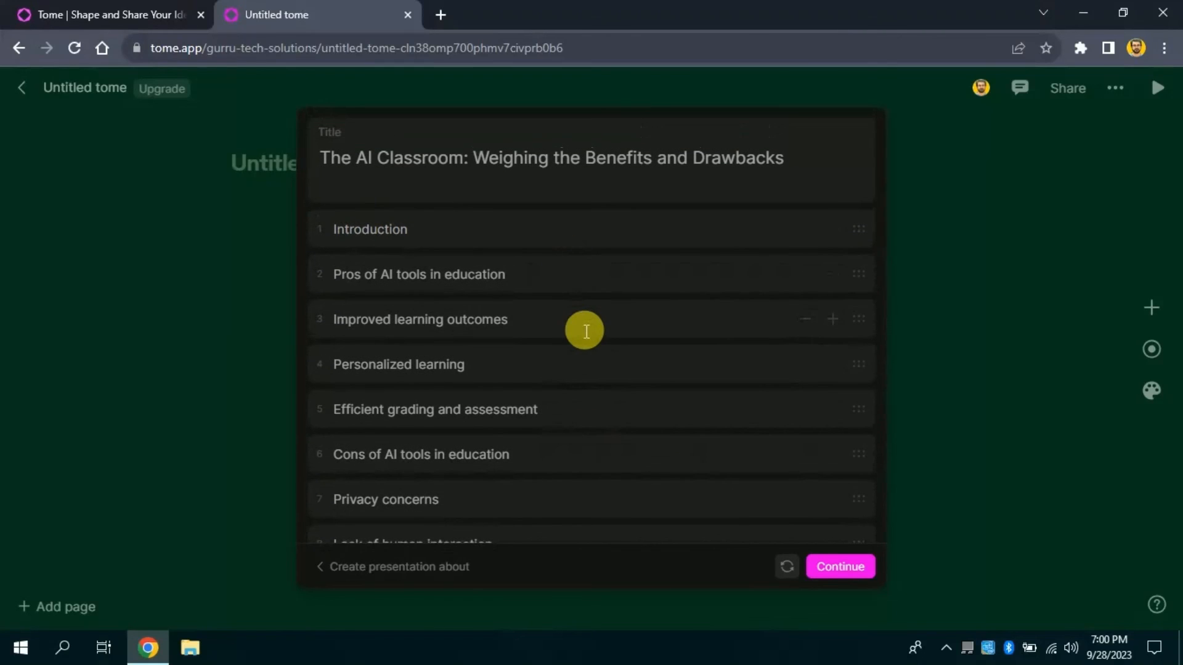
pyautogui.click(842, 570)
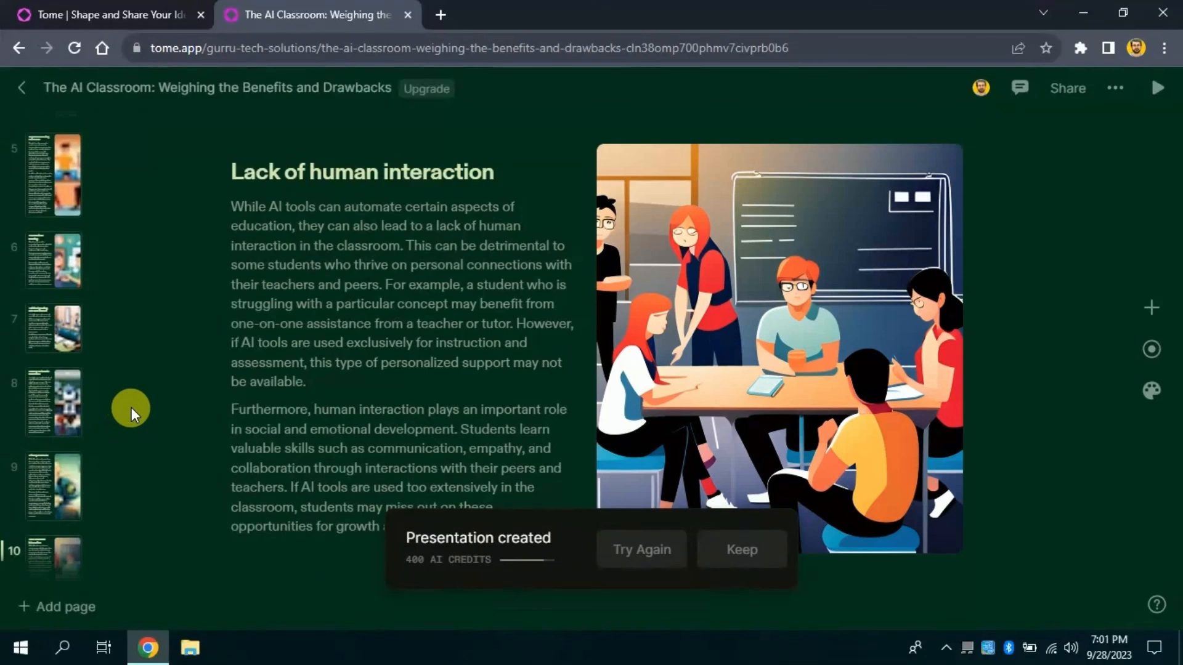
# - Look through the generated pages up to Lack of human interaction and keep the presentation
pyautogui.scroll(5, 61, 249)
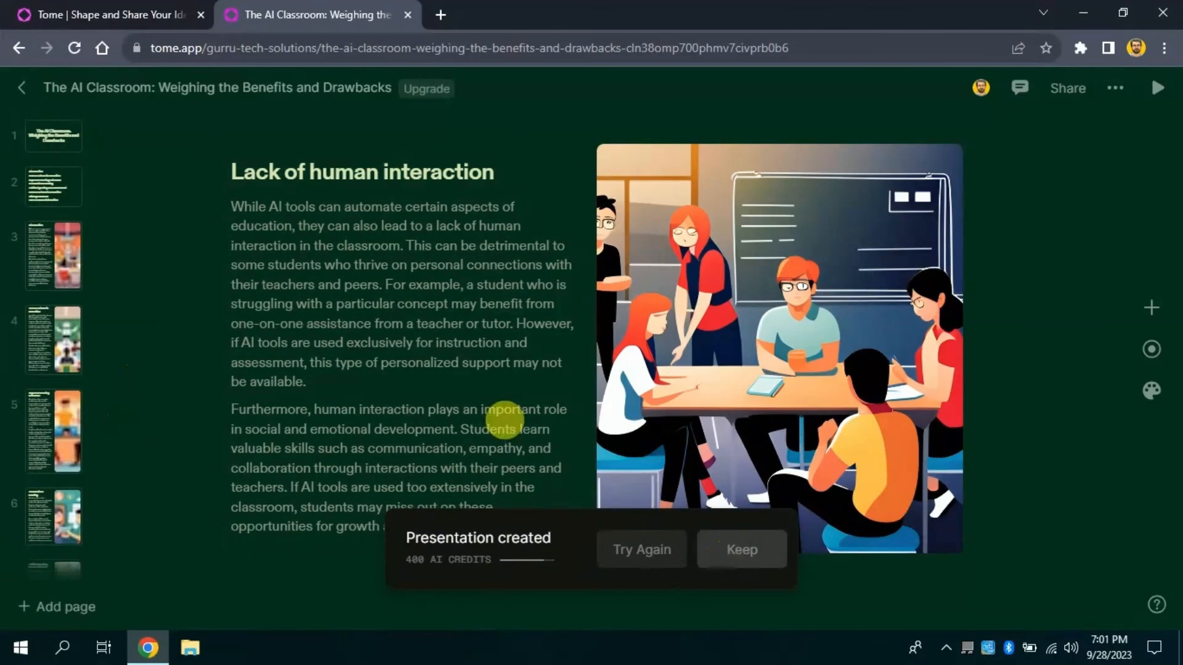
pyautogui.click(56, 185)
pyautogui.click(61, 242)
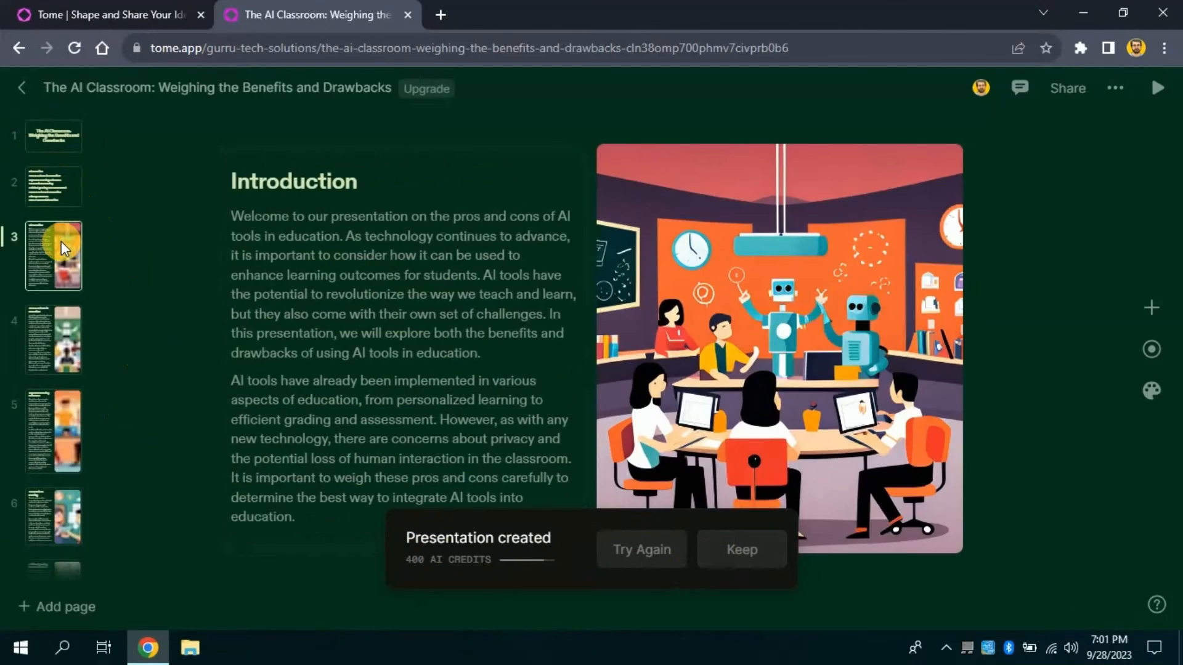
pyautogui.press('Down')
pyautogui.press('Down')
pyautogui.press('Down')
pyautogui.press('Down')
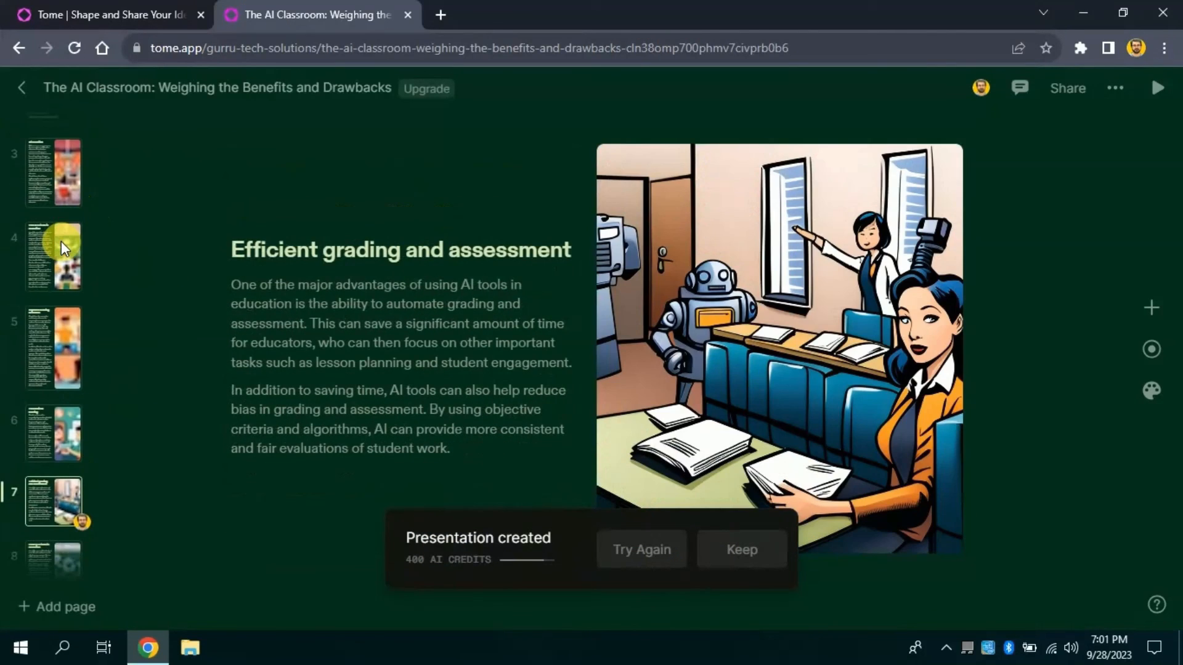
pyautogui.press('Down')
pyautogui.press('Down')
pyautogui.press('Down')
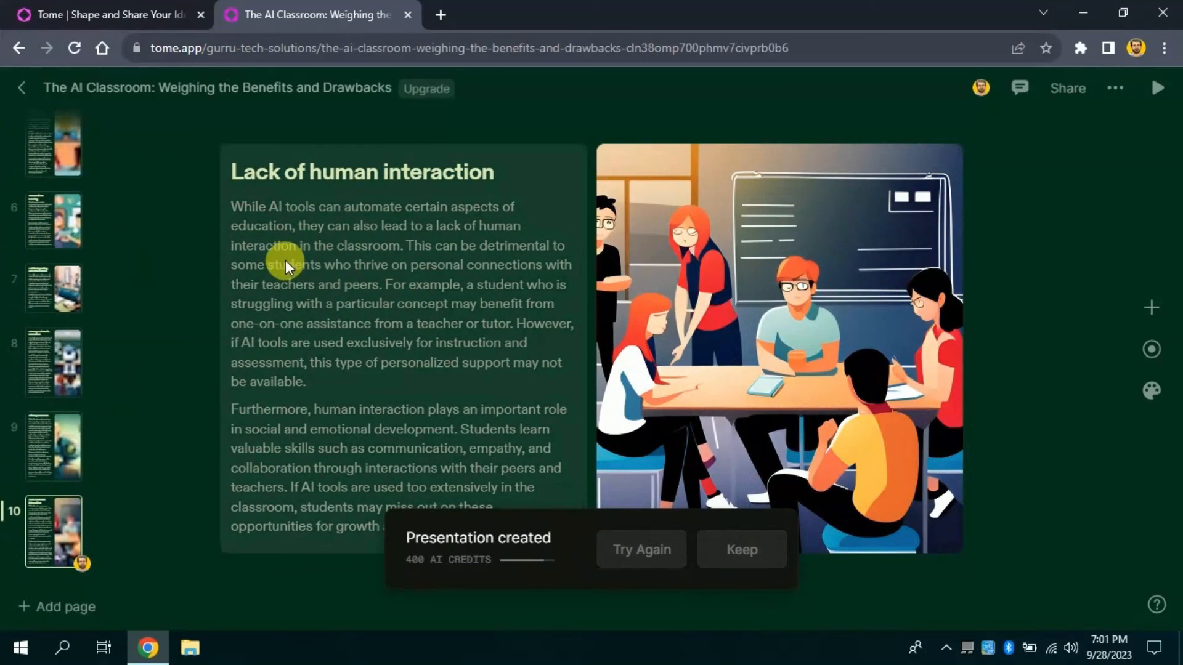
pyautogui.scroll(5, 72, 337)
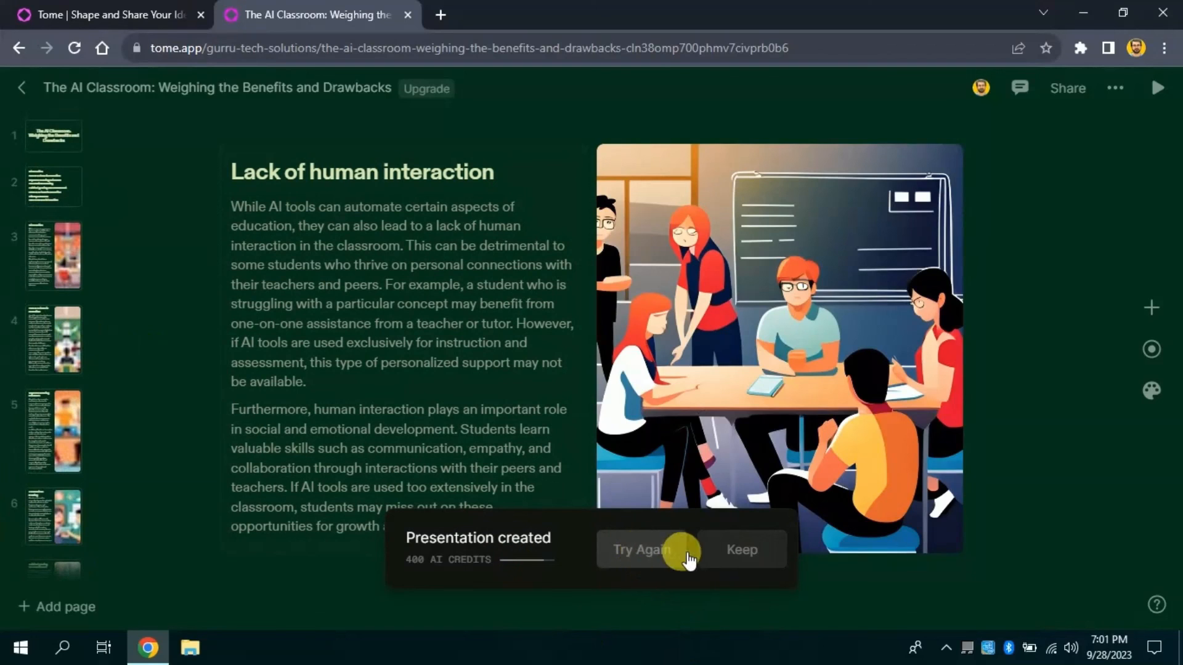
pyautogui.click(737, 554)
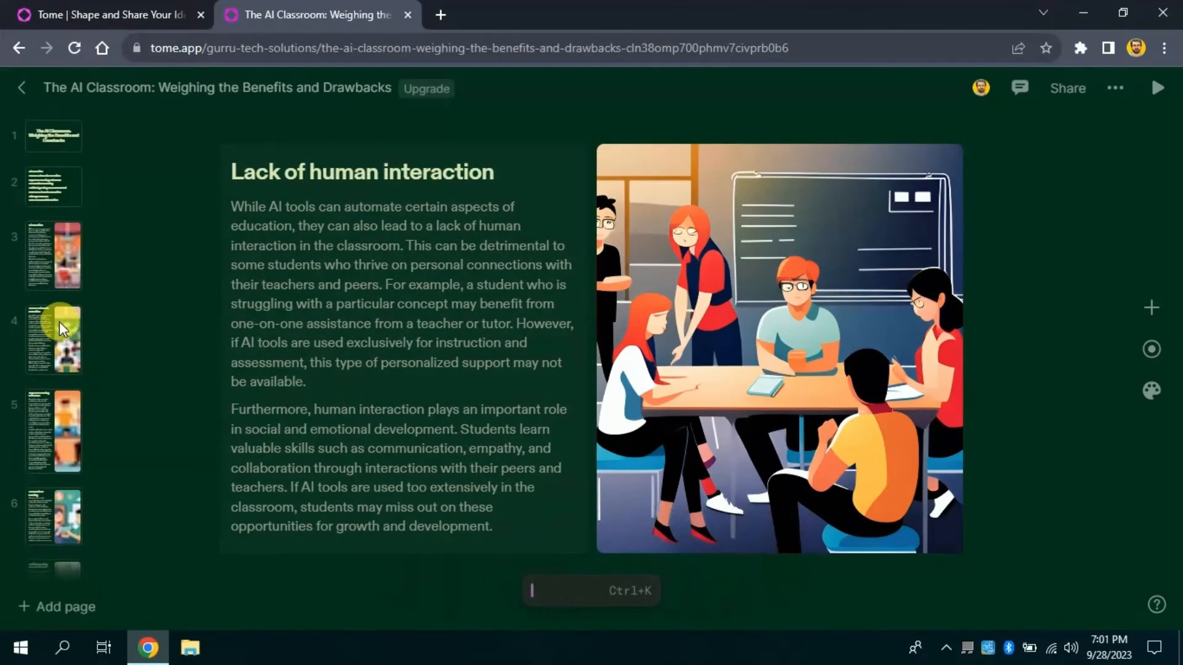
# - Examine the kept presentation page by page, from the title and contents pages through to the last page
pyautogui.click(48, 138)
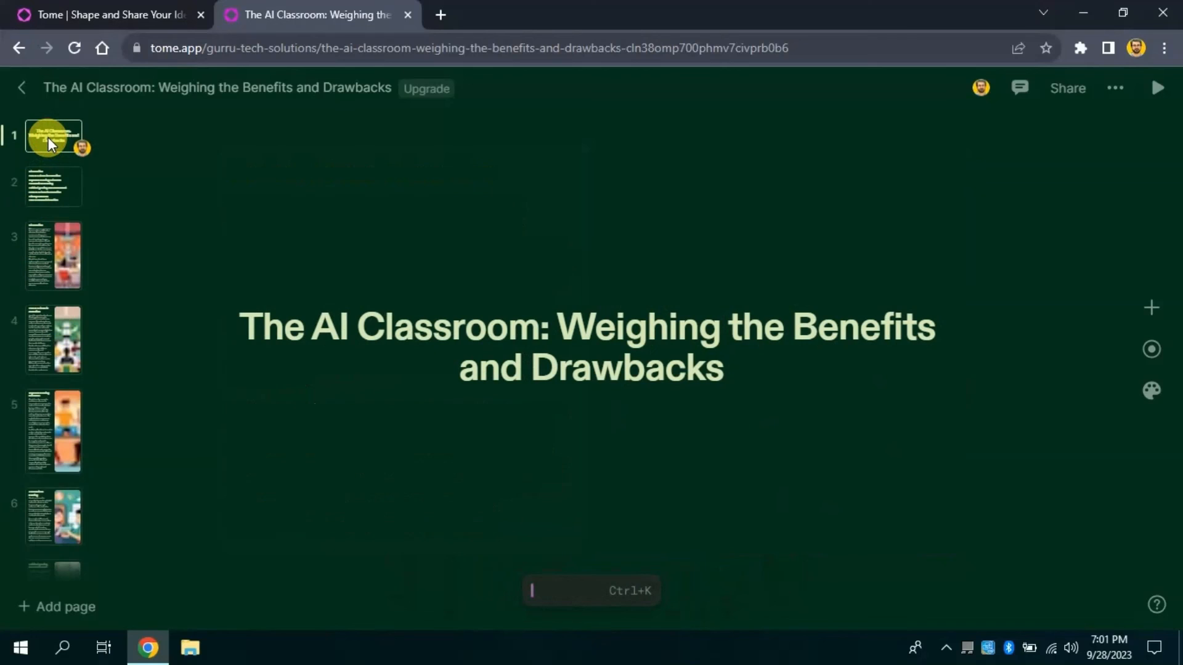
pyautogui.click(46, 187)
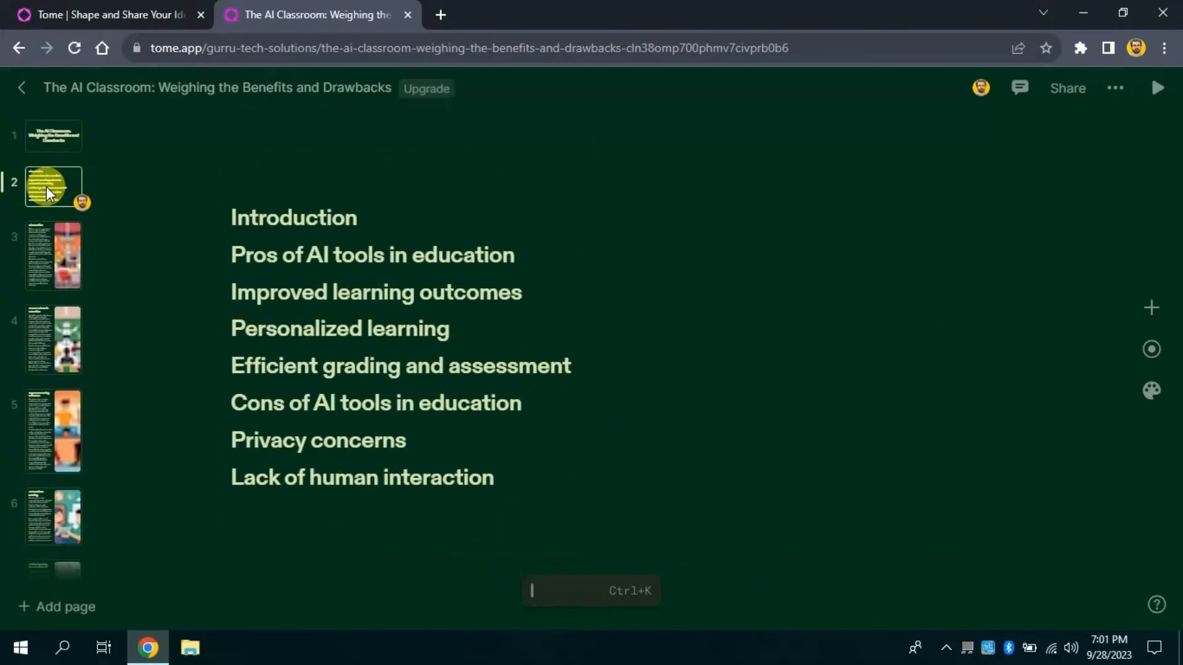
pyautogui.click(380, 300)
pyautogui.click(66, 250)
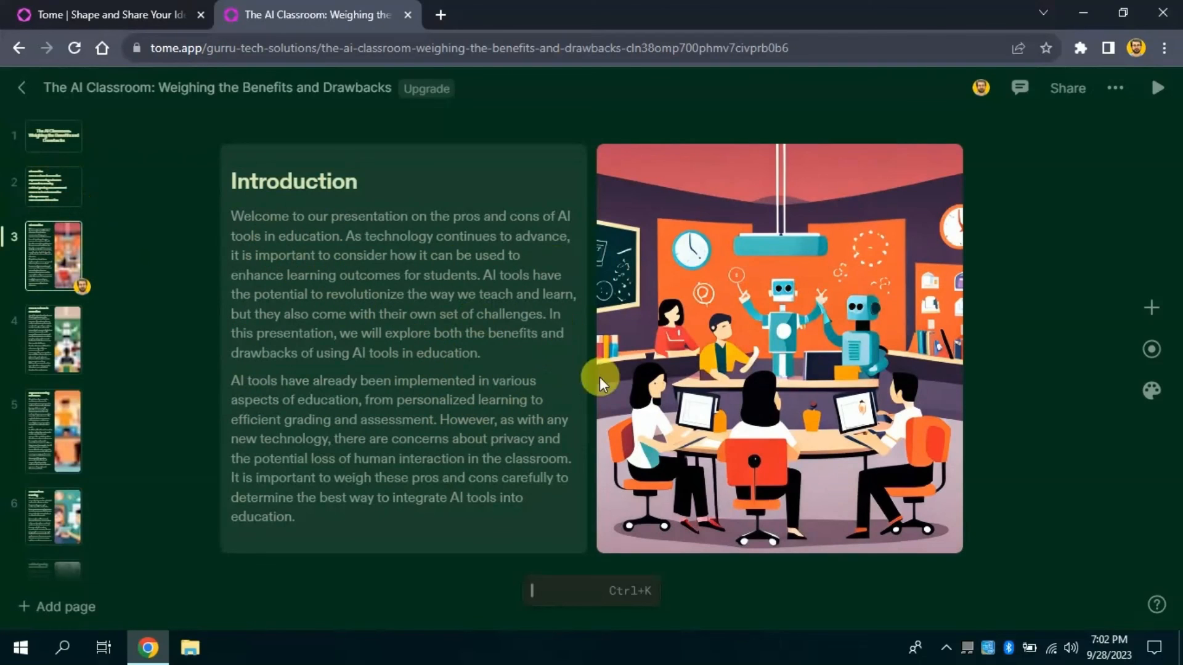
pyautogui.click(33, 336)
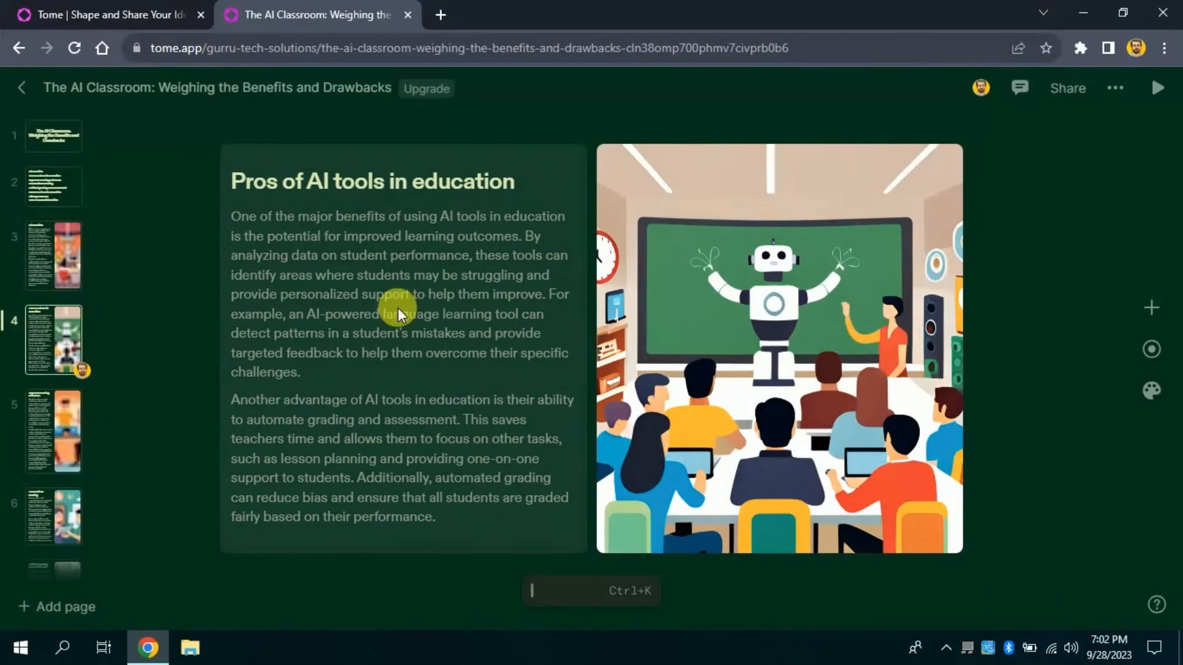
pyautogui.click(64, 416)
pyautogui.press('Down')
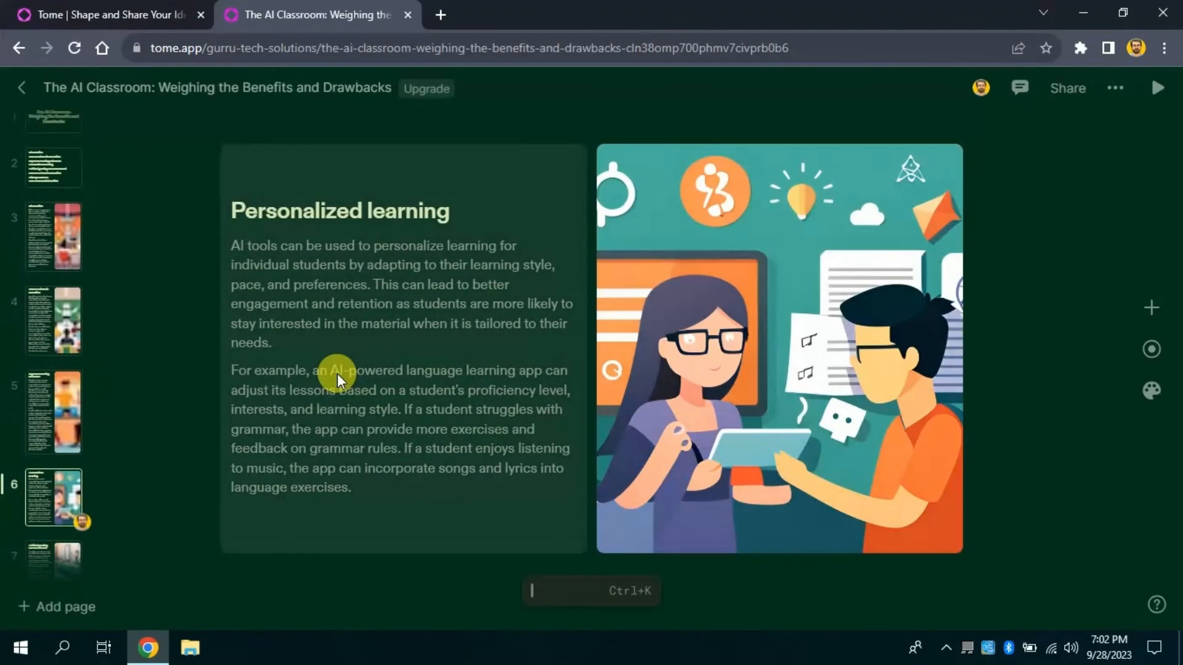
pyautogui.press('Down')
pyautogui.press('Down')
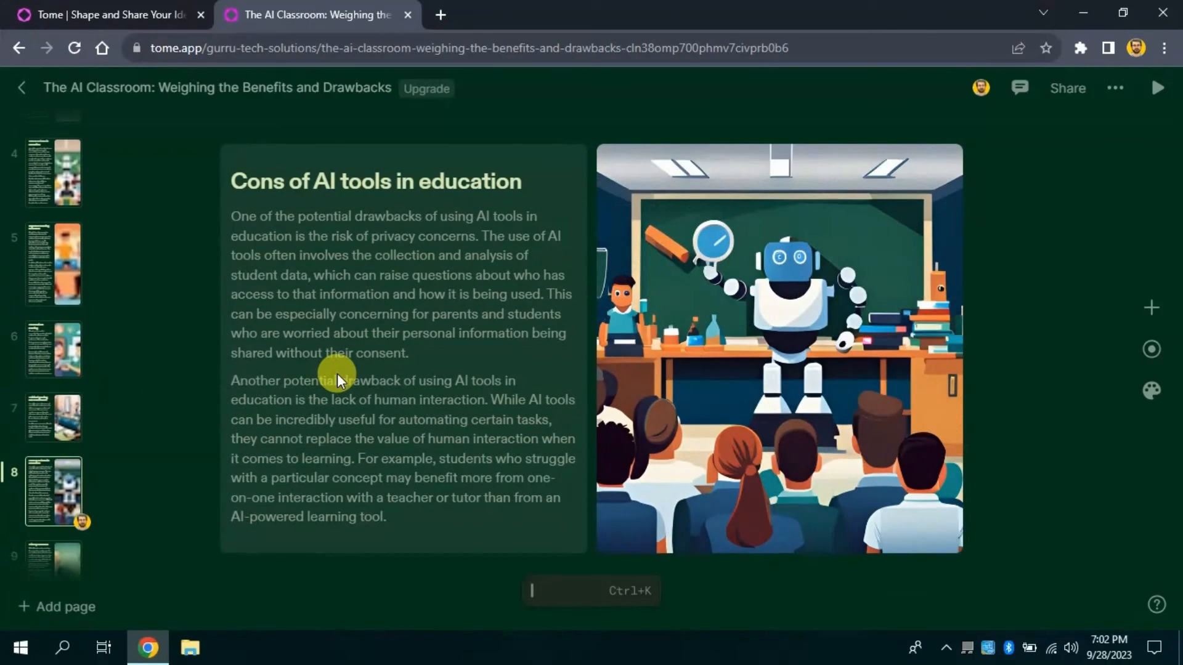
pyautogui.press('Down')
pyautogui.press('Down')
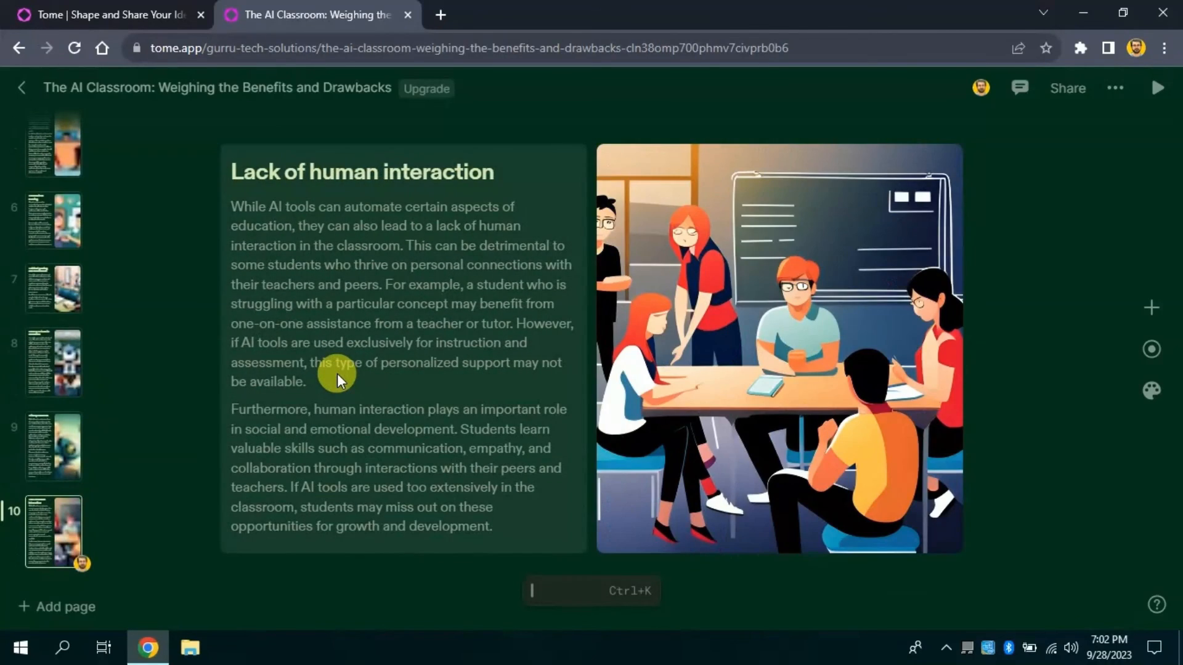
pyautogui.press('Up')
pyautogui.press('Up')
pyautogui.press('Up')
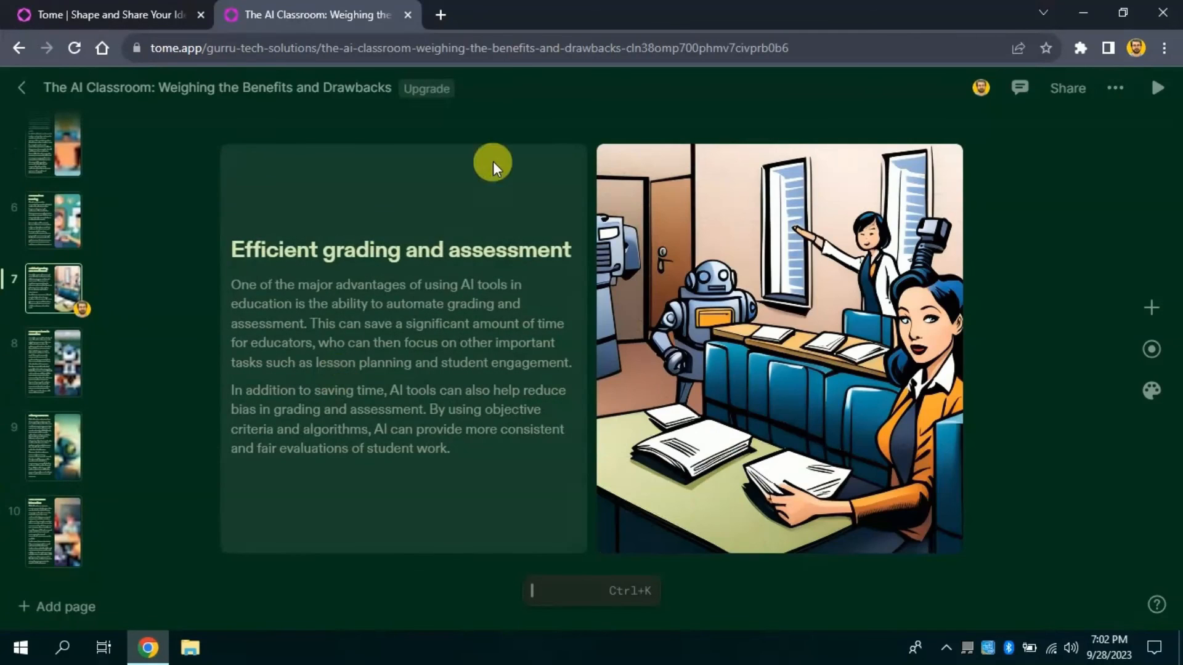
# - Go to the Introduction page and try the Canary theme on the whole presentation
pyautogui.click(454, 307)
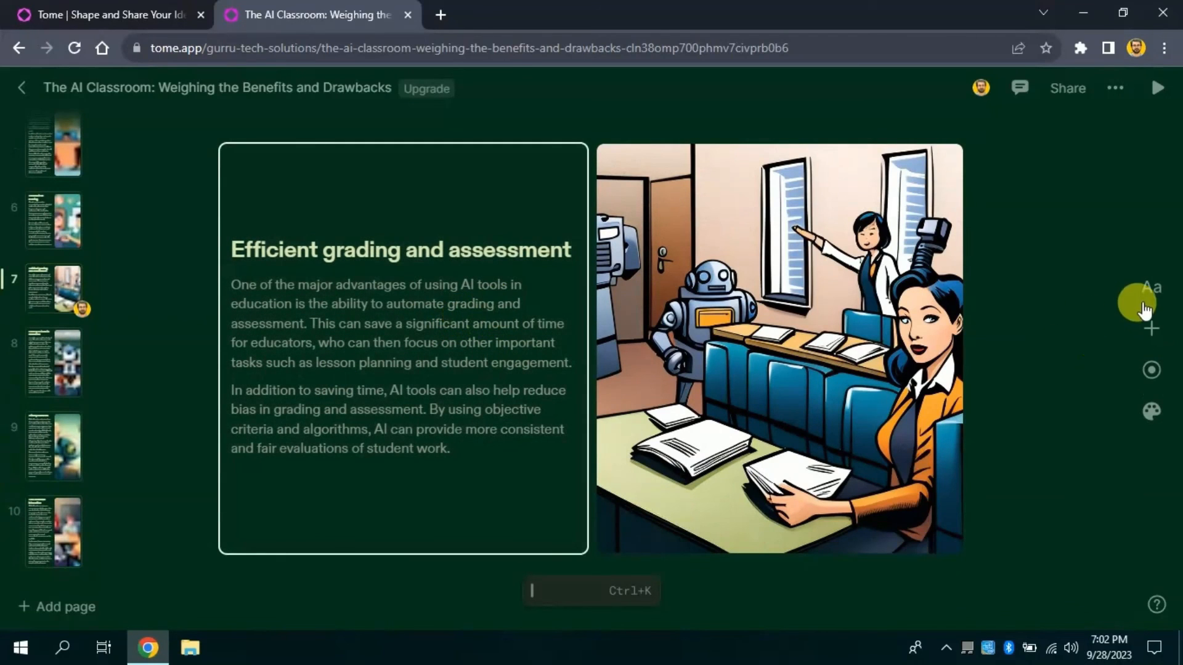
pyautogui.scroll(5, 48, 250)
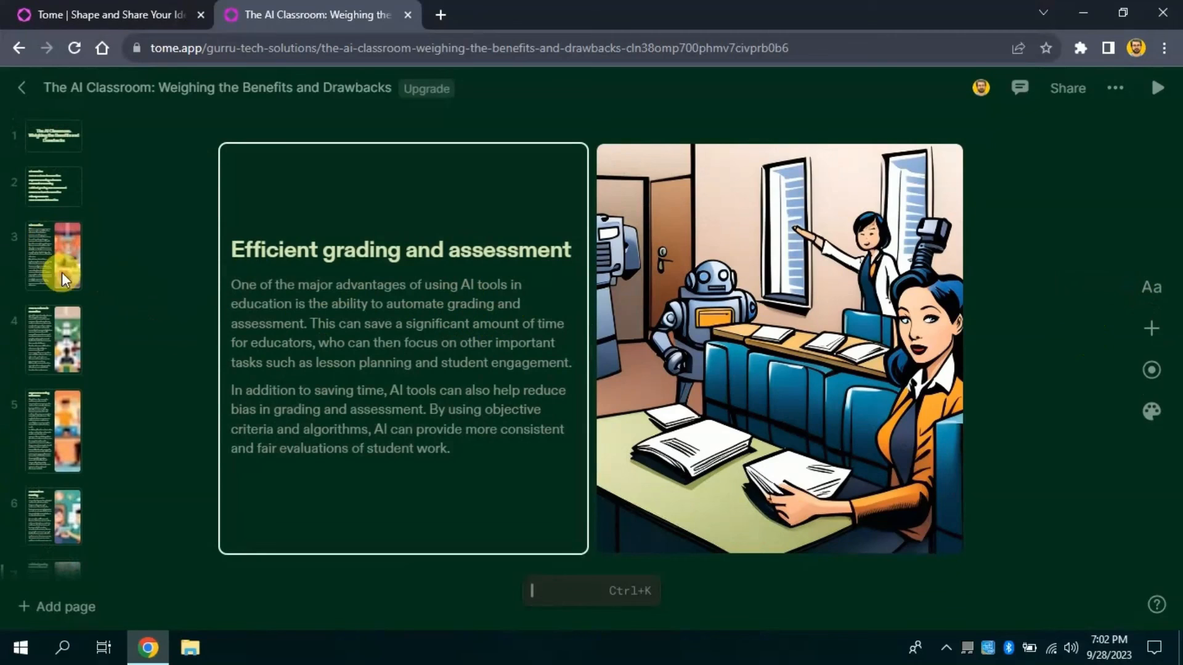
pyautogui.click(61, 272)
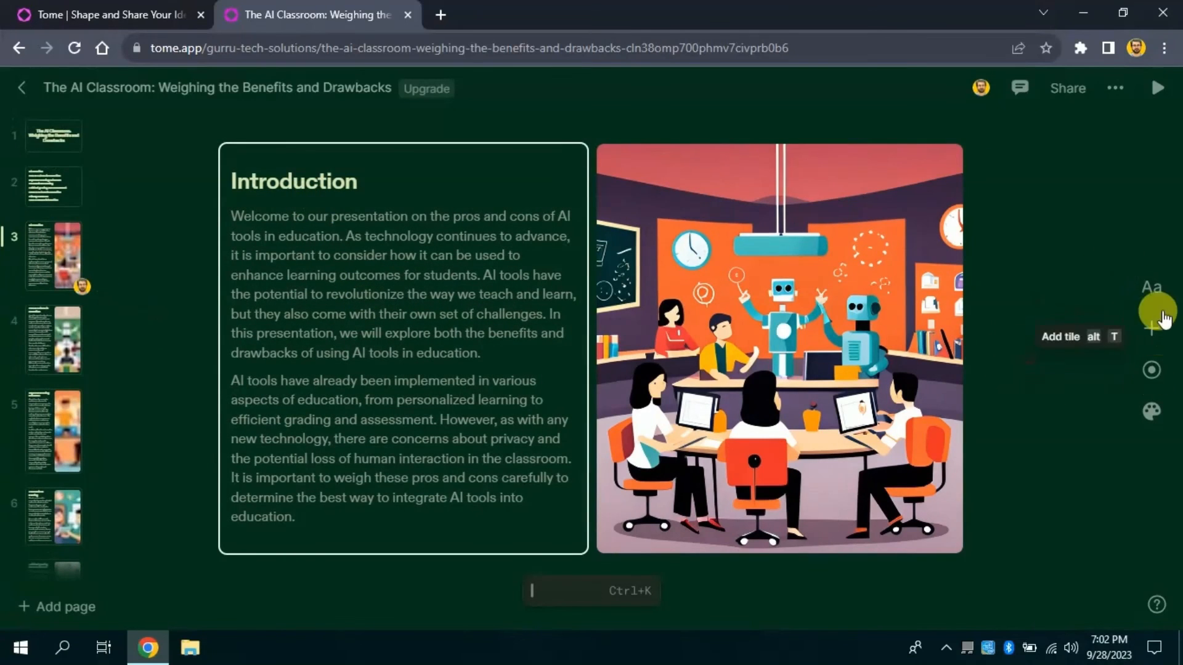
pyautogui.click(1162, 410)
pyautogui.click(1017, 285)
pyautogui.click(994, 406)
# - Try the Ocean, Dark, Light and Dune themes on the presentation one after another
pyautogui.click(998, 285)
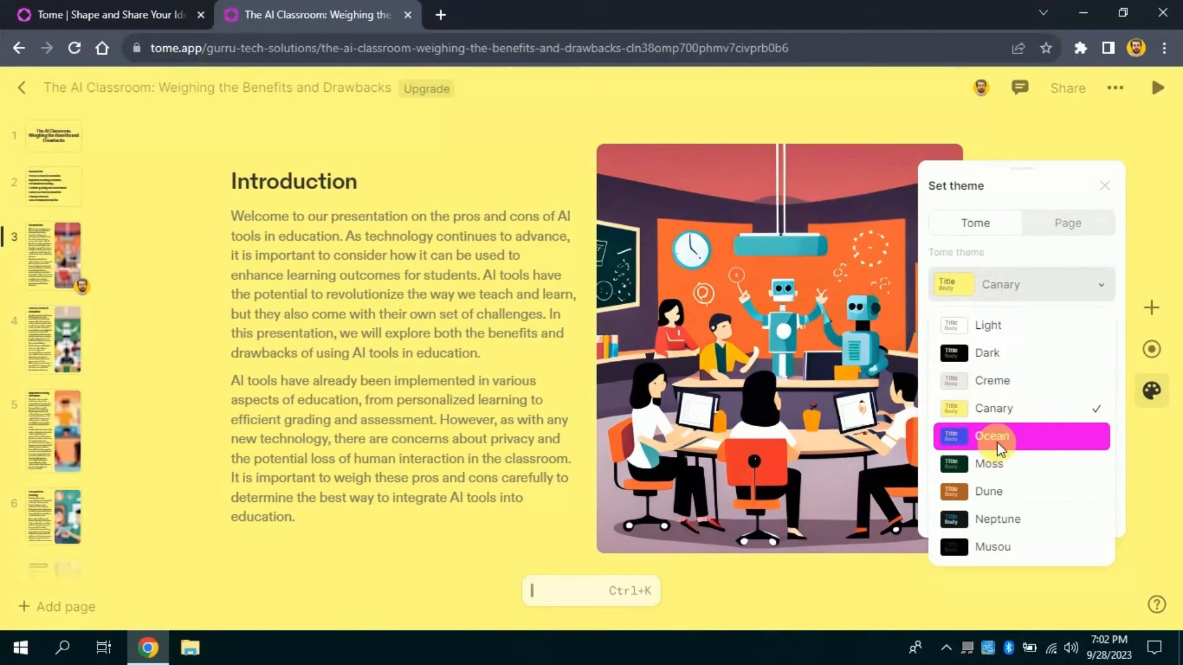
pyautogui.click(996, 441)
pyautogui.click(994, 296)
pyautogui.click(998, 353)
pyautogui.click(1041, 292)
pyautogui.click(1004, 325)
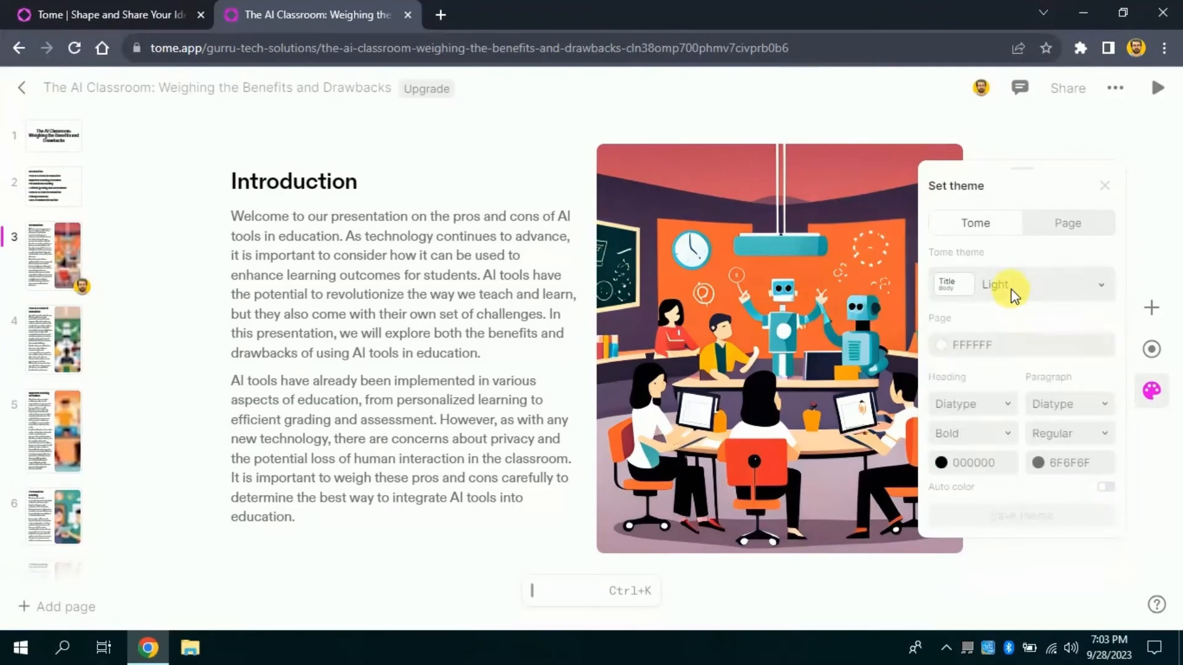
pyautogui.click(1012, 294)
pyautogui.click(999, 492)
# - Set the presentation's Tome theme to Dark and close the theme settings
pyautogui.click(1032, 289)
pyautogui.click(1016, 353)
pyautogui.click(1104, 186)
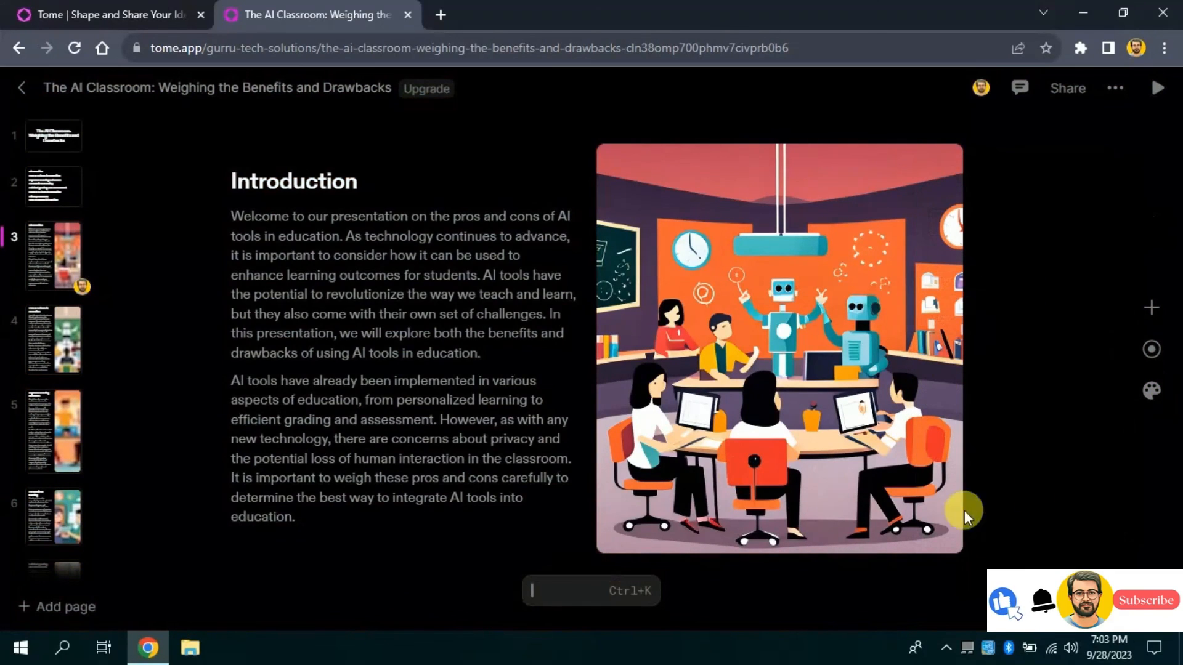
# - Play the presentation as a slideshow, examine the pages through Lack of human interaction, and exit the slideshow
pyautogui.click(1164, 90)
pyautogui.press('Left')
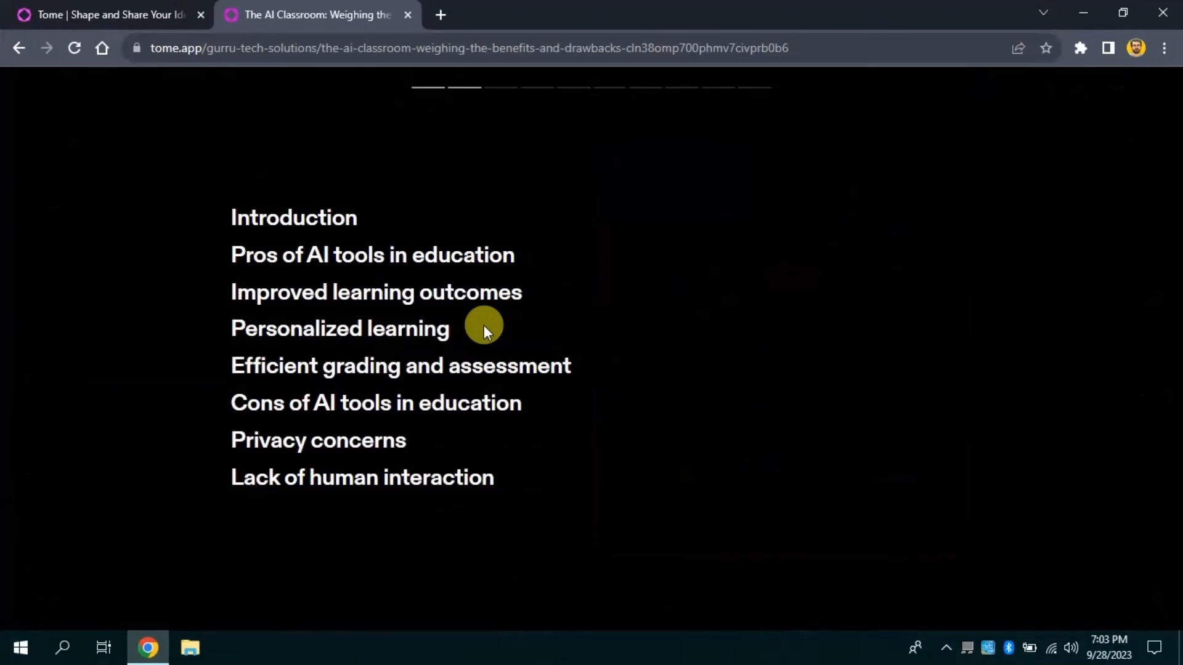
pyautogui.press('Right')
pyautogui.press('Right')
pyautogui.press('Right')
pyautogui.press('Right')
pyautogui.press('Right')
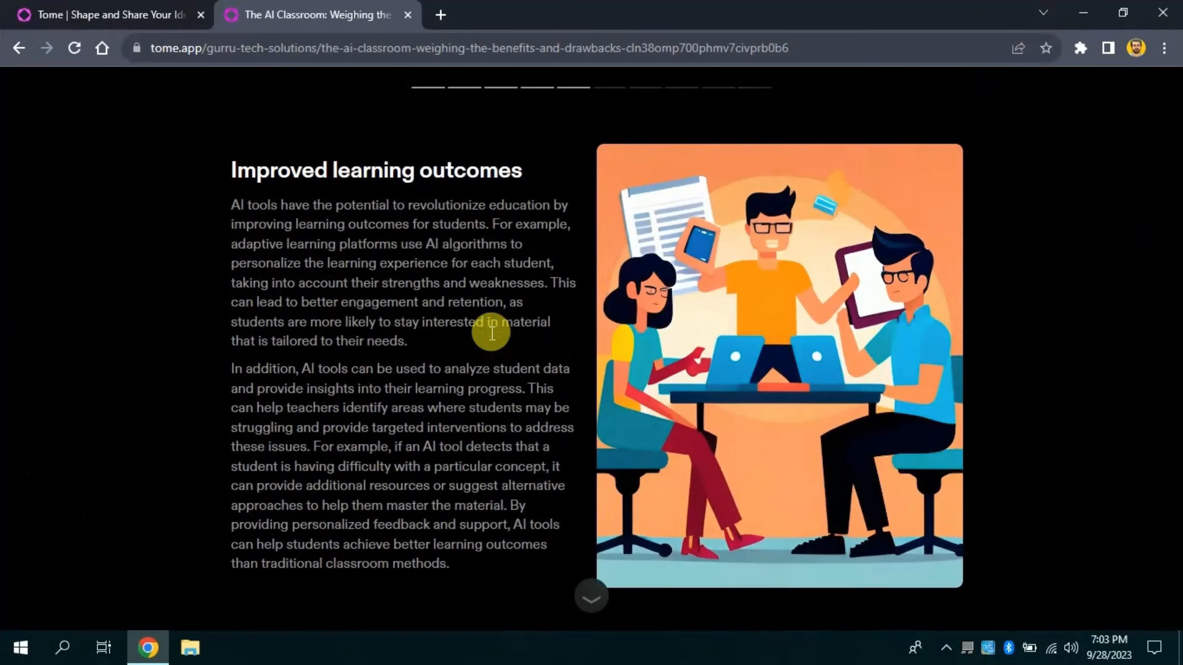
pyautogui.press('Right')
pyautogui.press('Right')
pyautogui.press('Right')
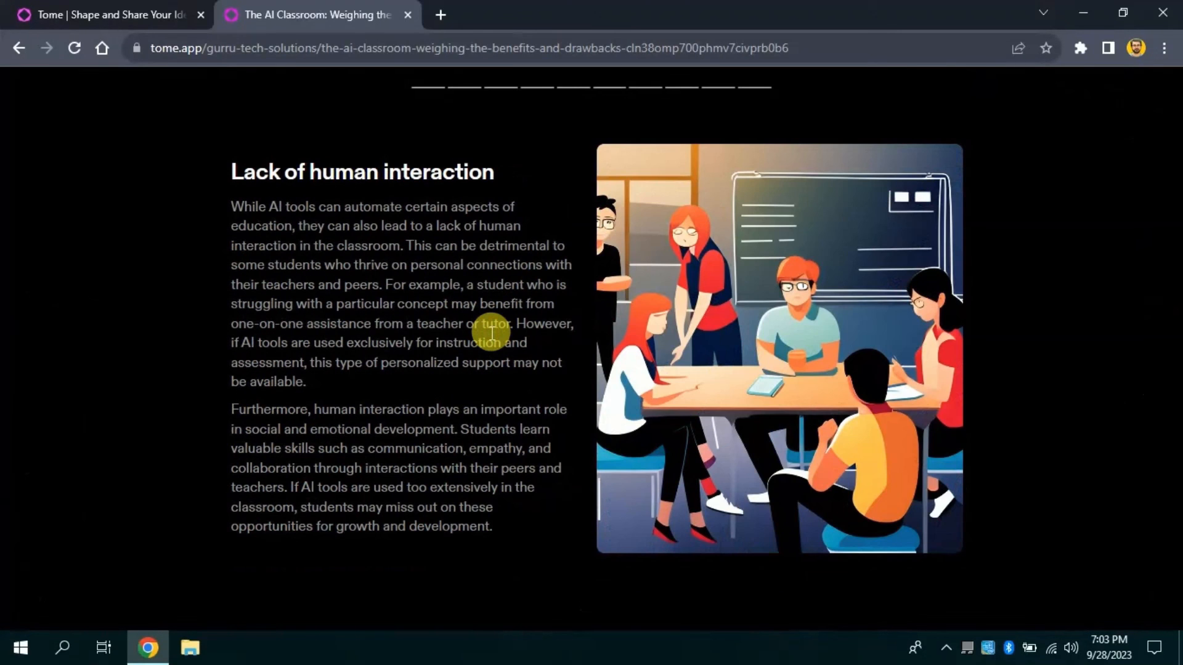
pyautogui.press('Escape')
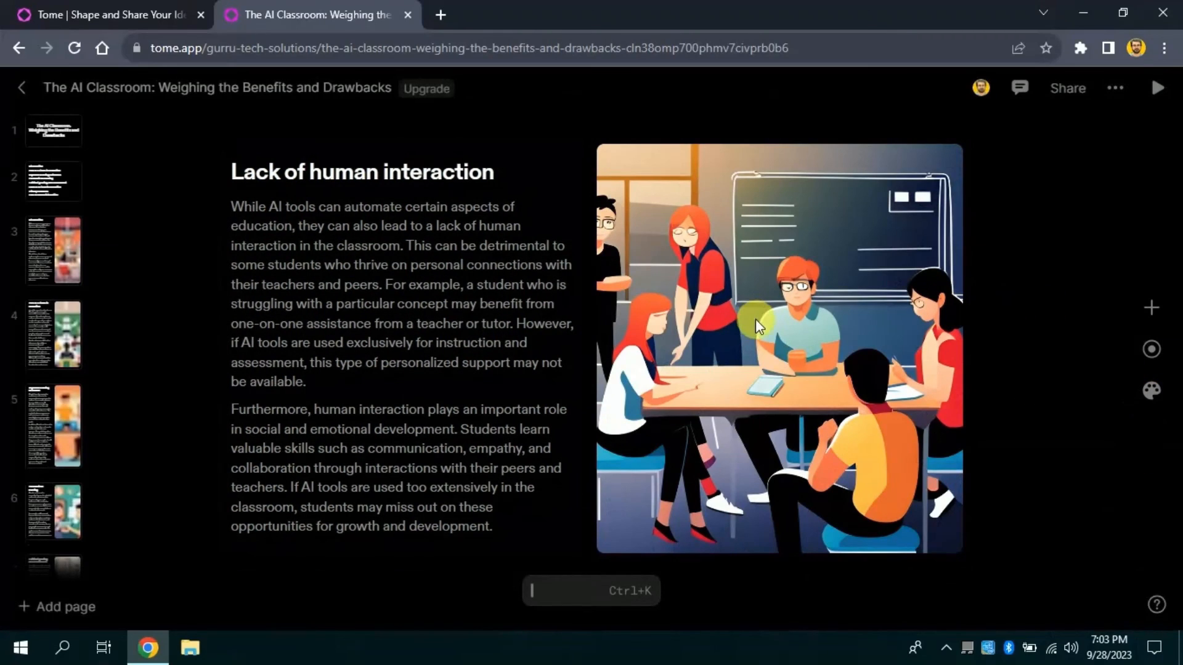
# - Check the presentation's additional options for exporting to PDF and adding a logo, leaving them unused
pyautogui.click(1115, 88)
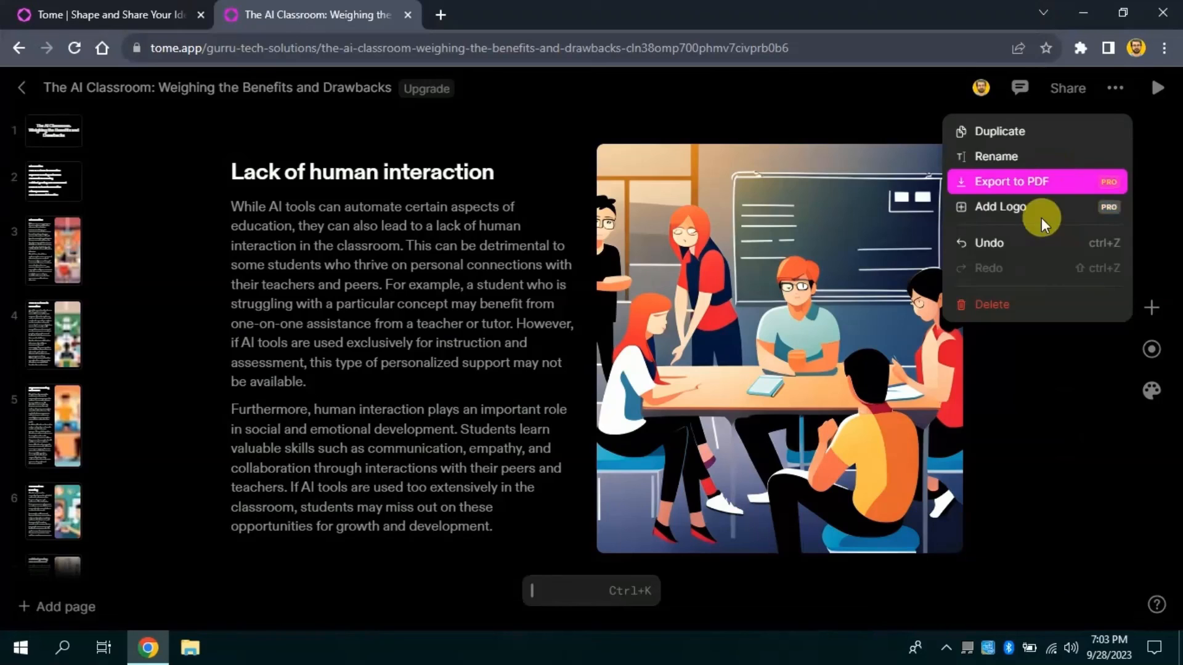
pyautogui.click(1043, 394)
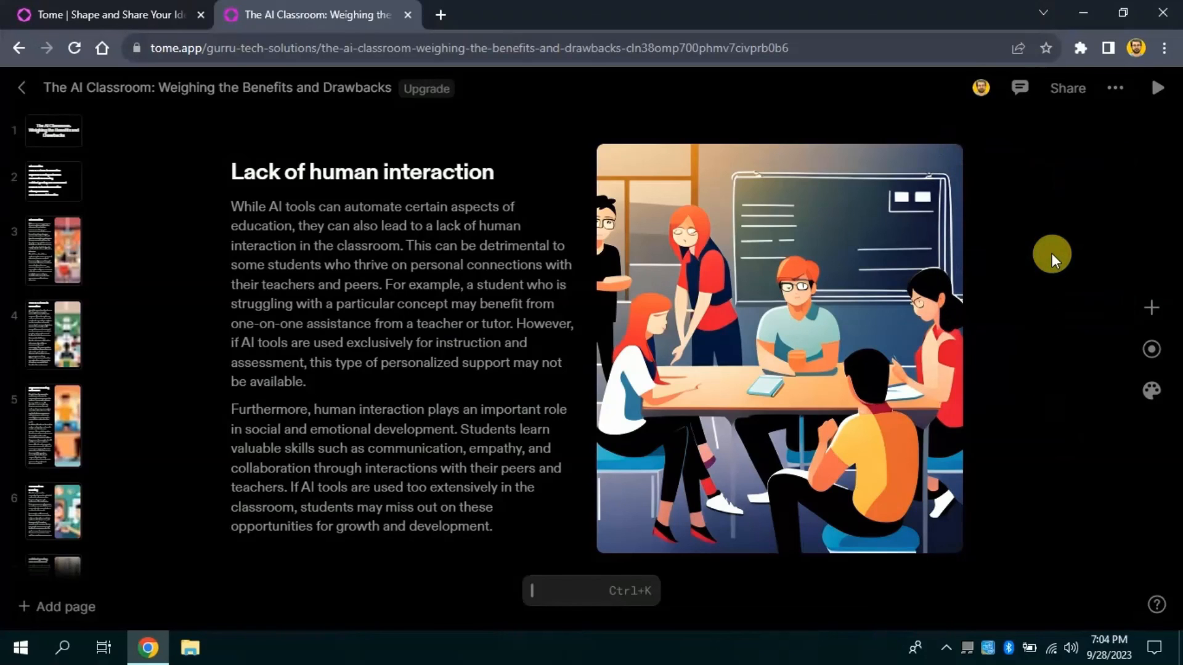